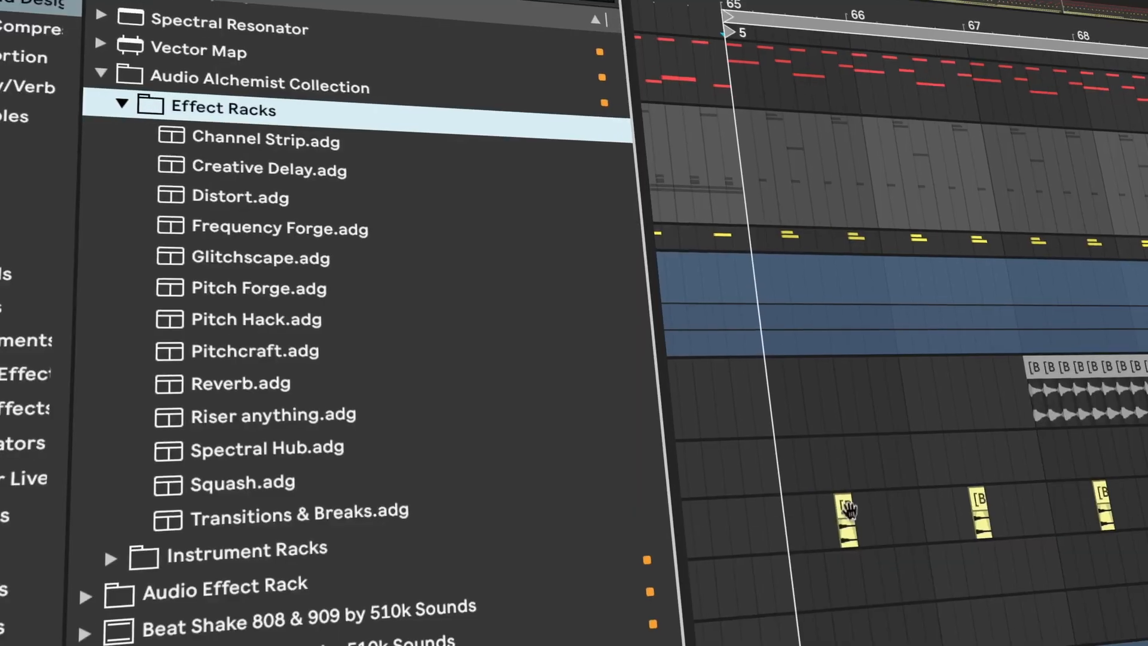
Step: Audition Creative Delay's Time Machine up to 345 ms, restore it to 40.0 ms, and sweep Echo Chamber and Space Bounce
click(791, 519)
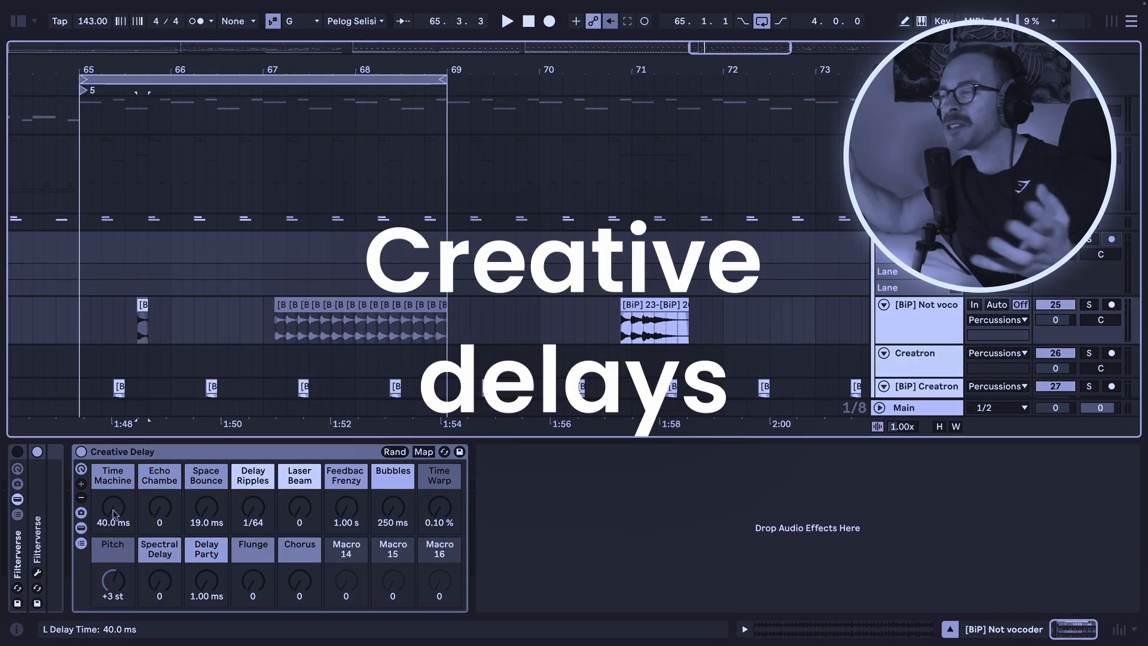
drag(113, 508, 113, 449)
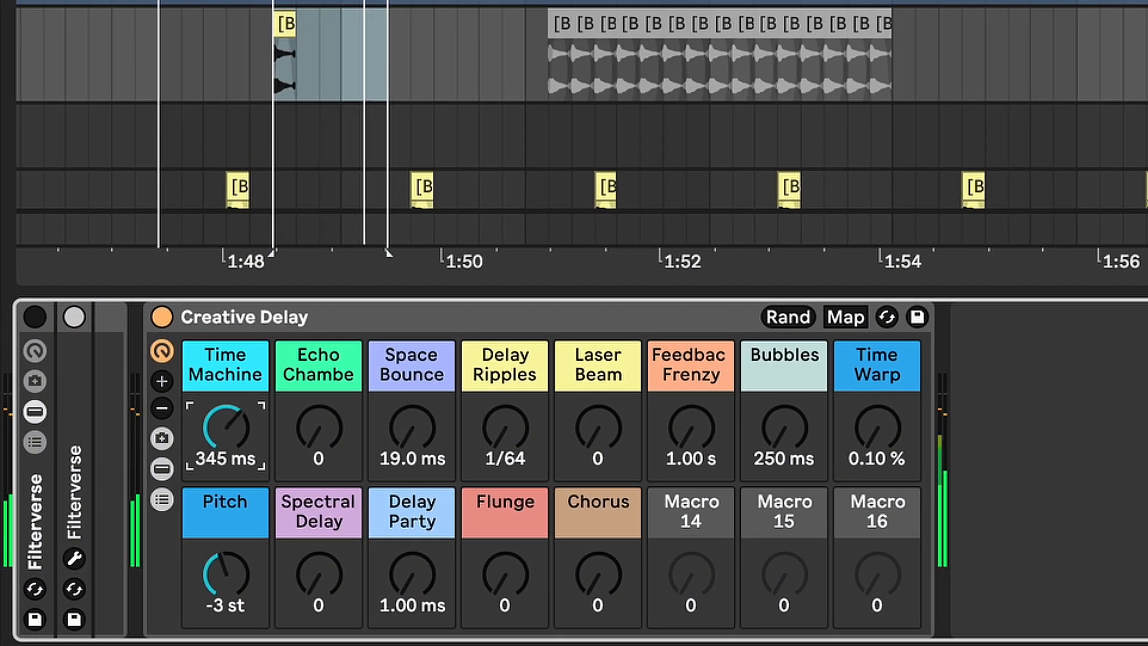
drag(226, 427, 227, 485)
drag(319, 428, 318, 383)
drag(400, 429, 431, 432)
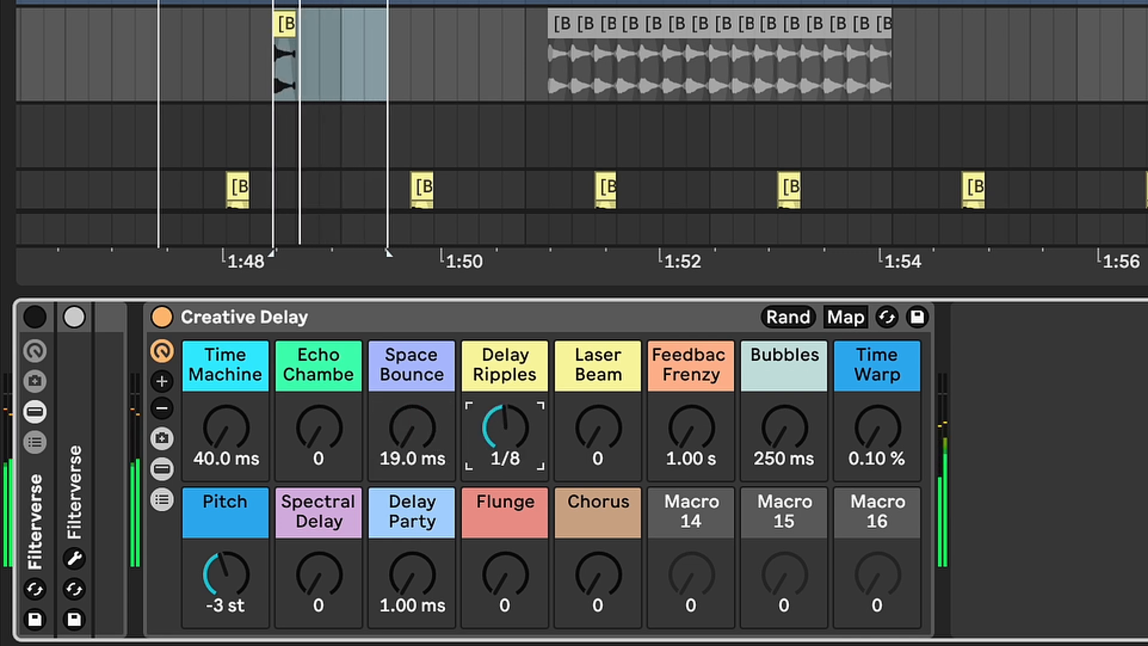
Step: Audition the Laser Beam, Delay Ripples, Delay Party, Flunge and Chorus macros of the Creative Delay rack
click(602, 432)
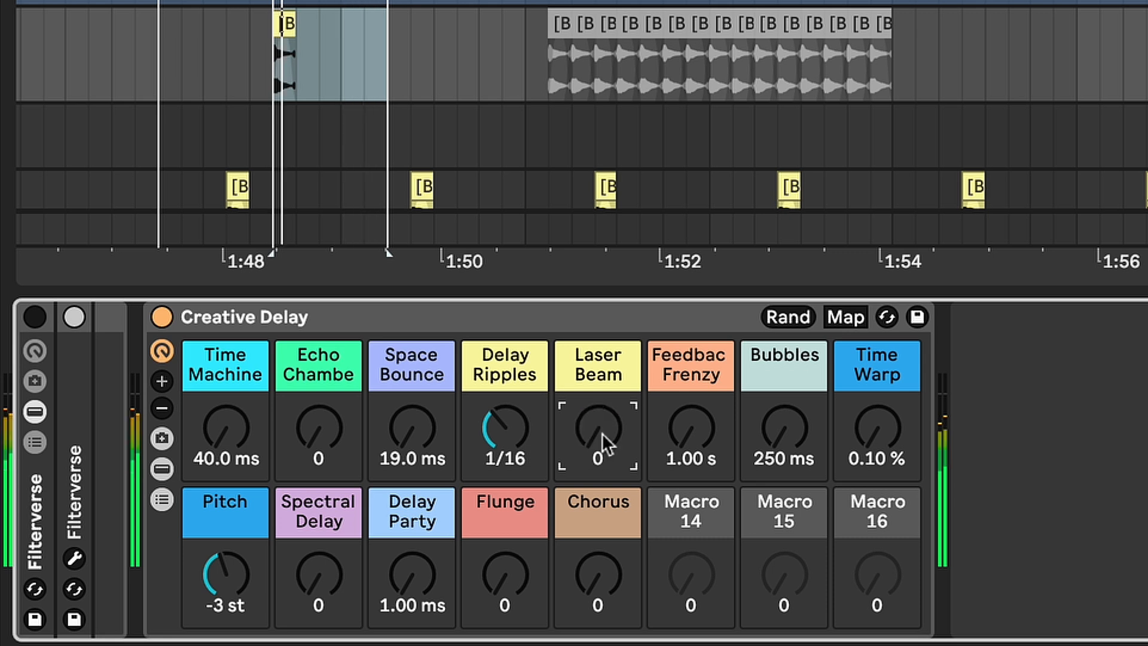
drag(508, 414, 512, 425)
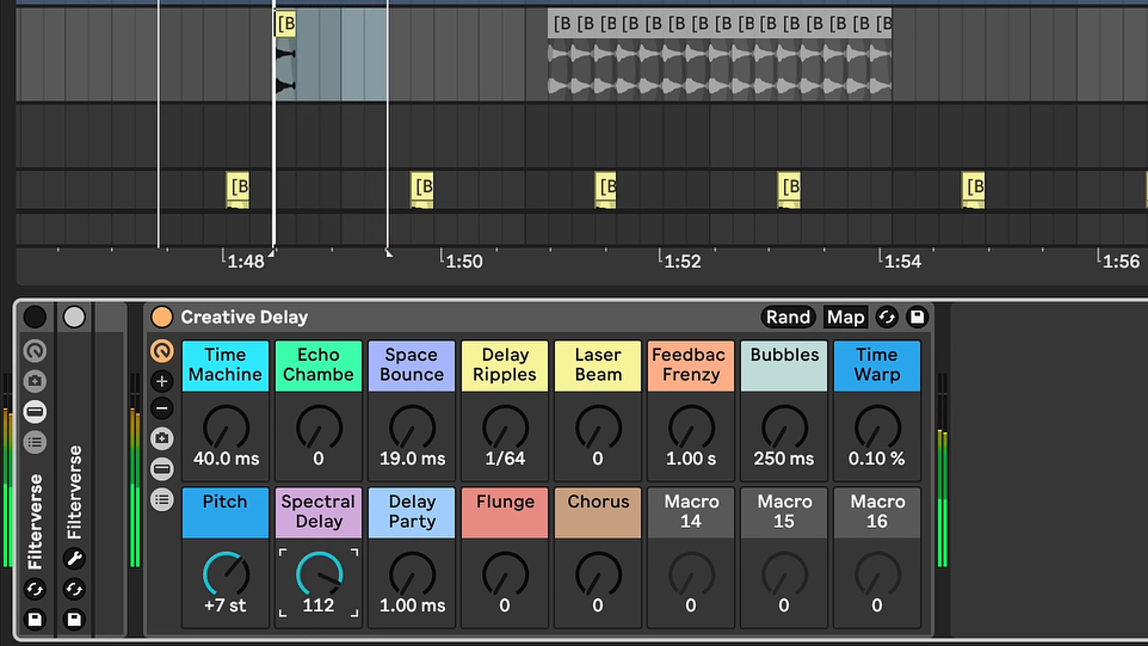
mouse_move(410, 568)
mouse_down()
mouse_move(410, 554)
mouse_move(412, 575)
mouse_up()
mouse_move(505, 575)
mouse_down()
mouse_move(505, 544)
mouse_move(499, 567)
mouse_up()
mouse_move(598, 574)
mouse_down()
mouse_move(599, 543)
mouse_move(604, 580)
mouse_up()
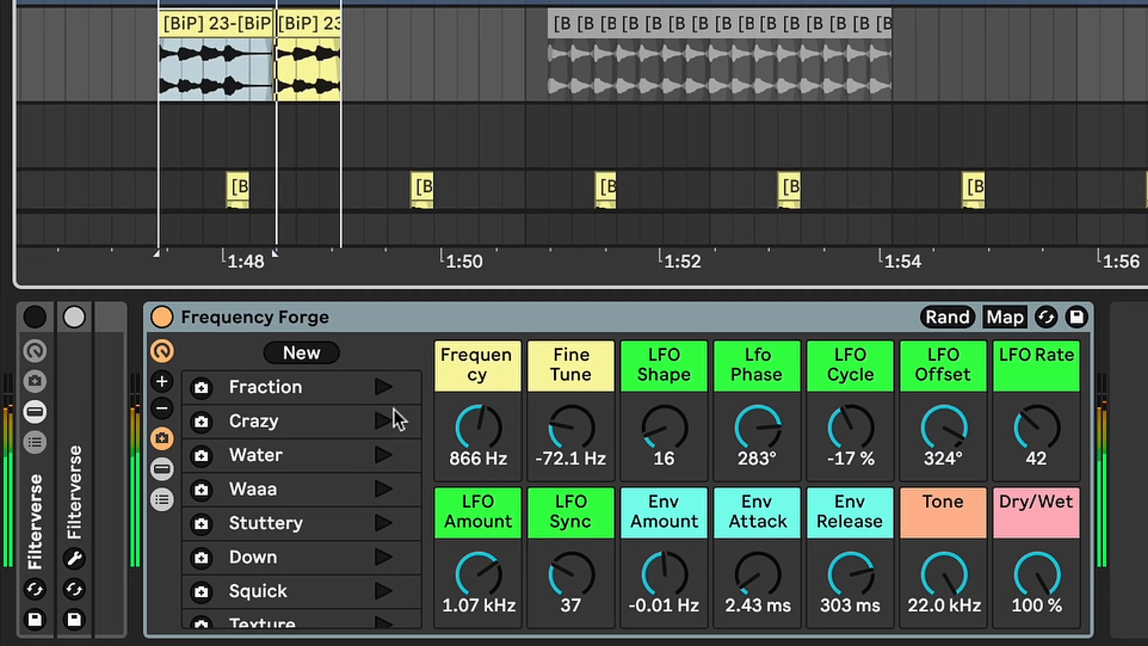
Step: Recall the Frequency Forge variations Crazy, Water, Waaa, Stuttery and Down one after another during playback
click(383, 423)
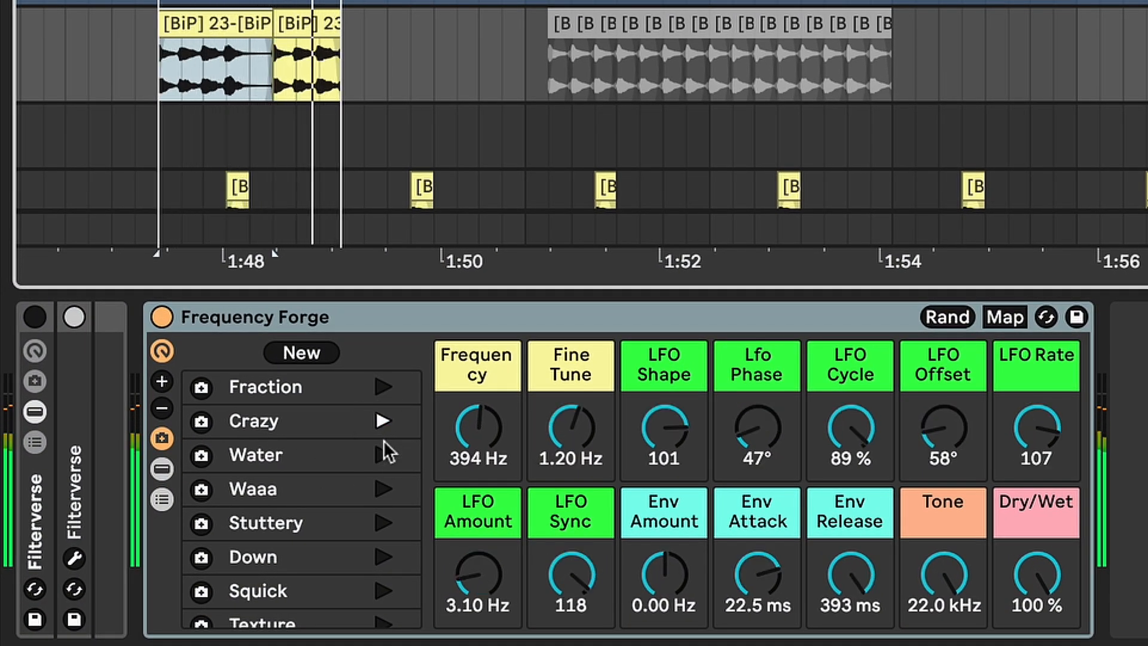
click(383, 456)
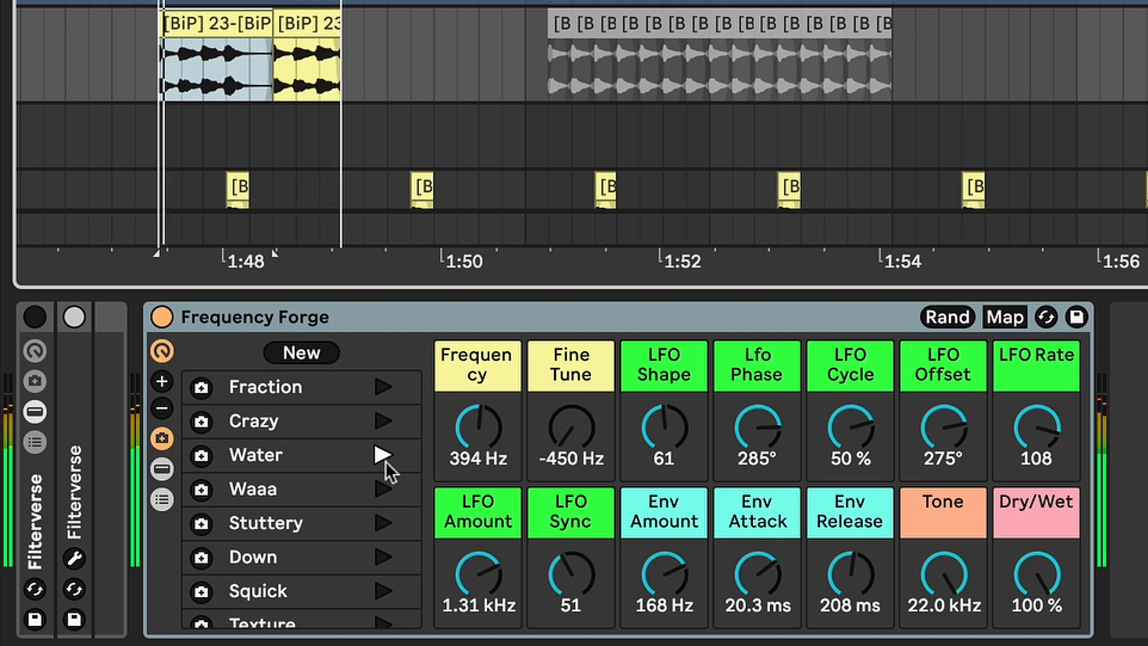
click(386, 493)
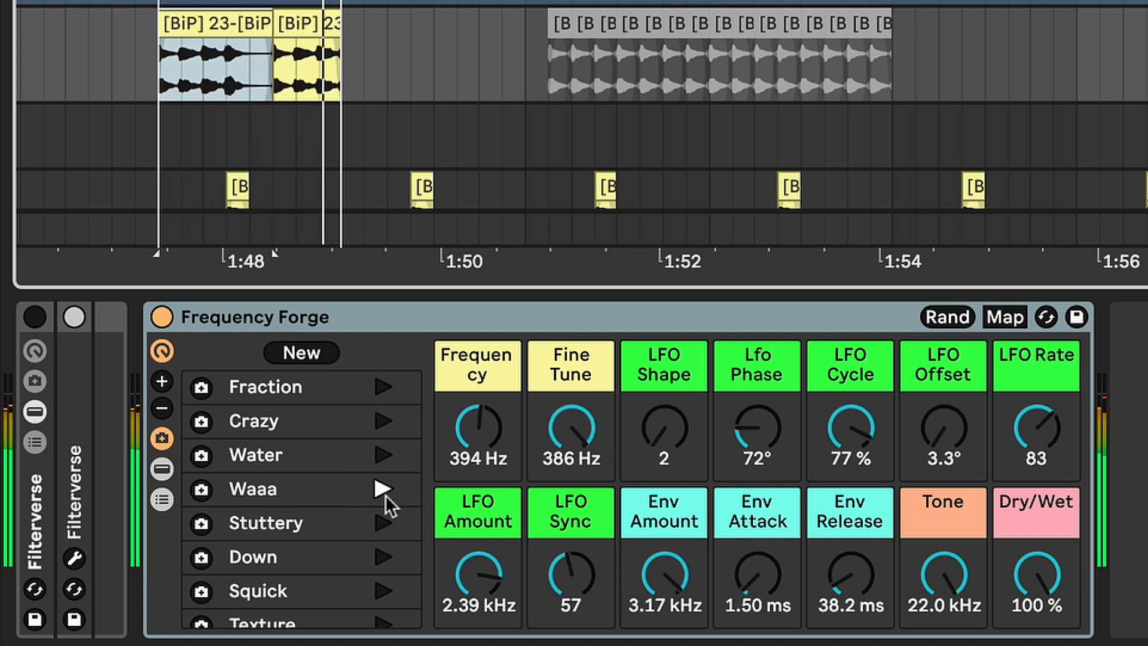
click(388, 530)
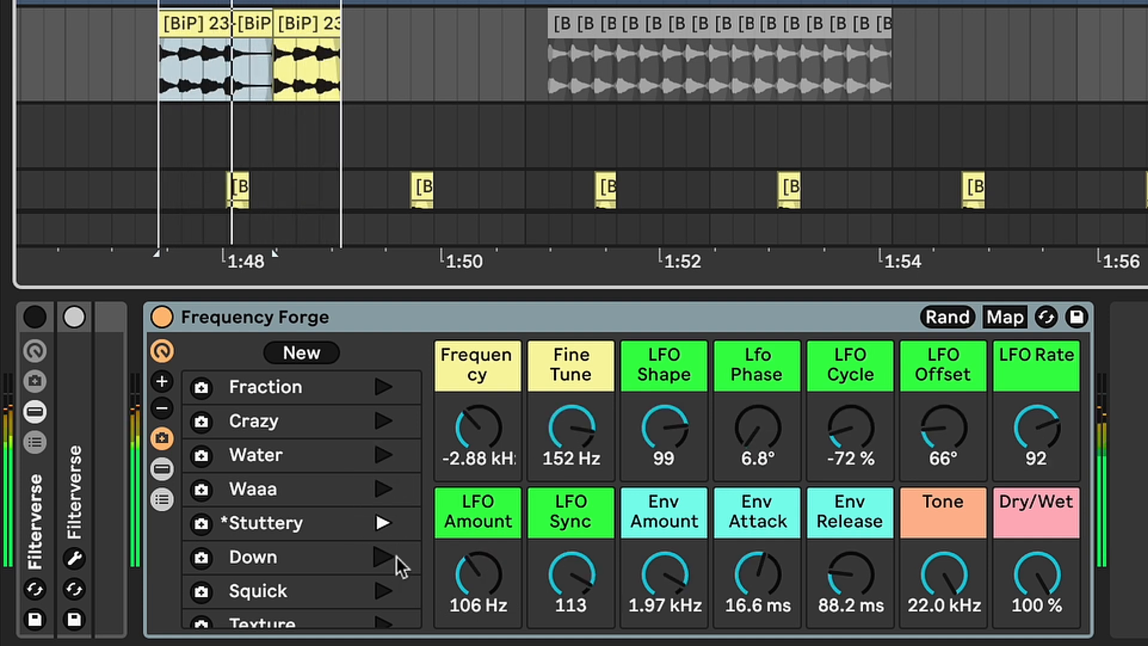
click(385, 559)
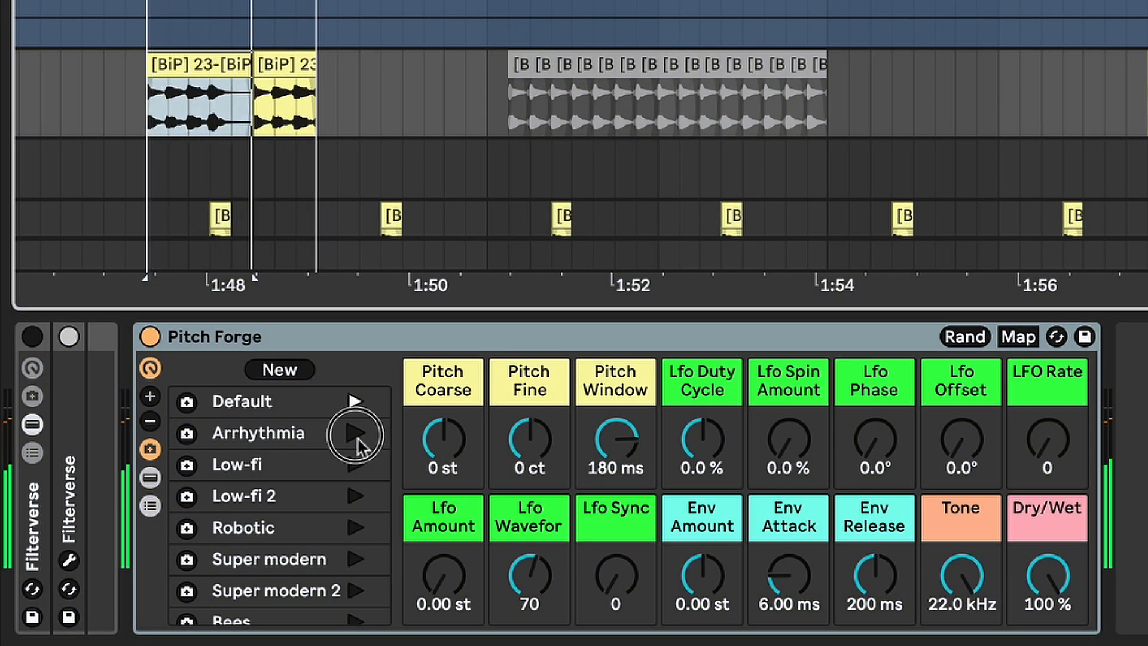
Step: Recall the Pitch Forge variations Arrhythmia, Low-fi and Low-fi 2 one after another during playback
click(358, 438)
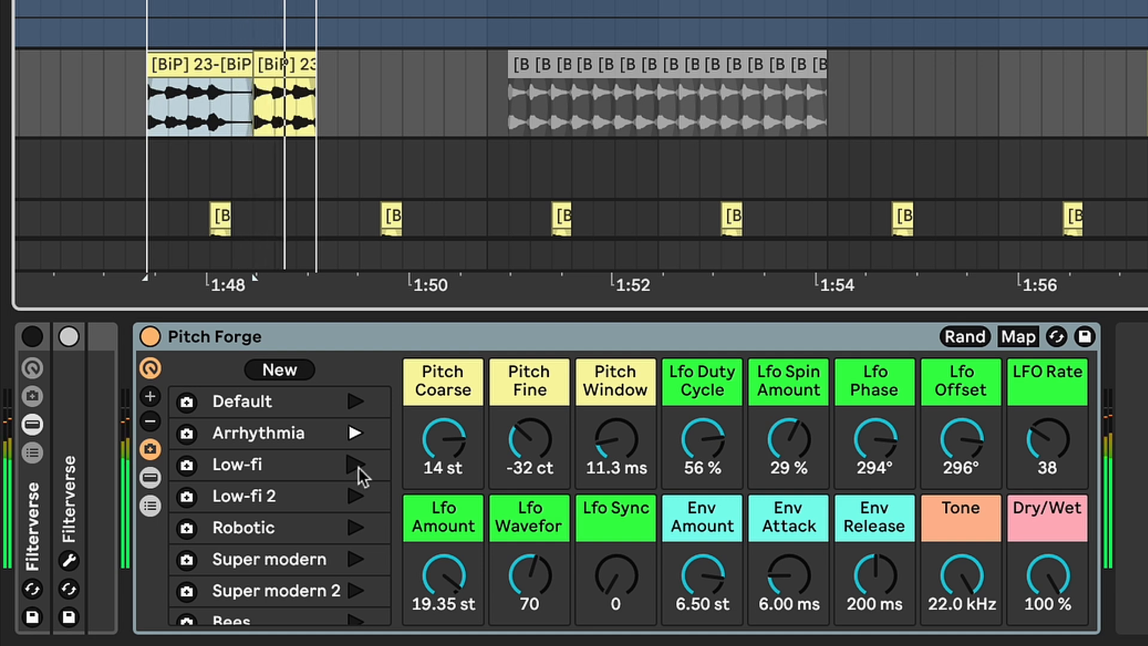
click(357, 468)
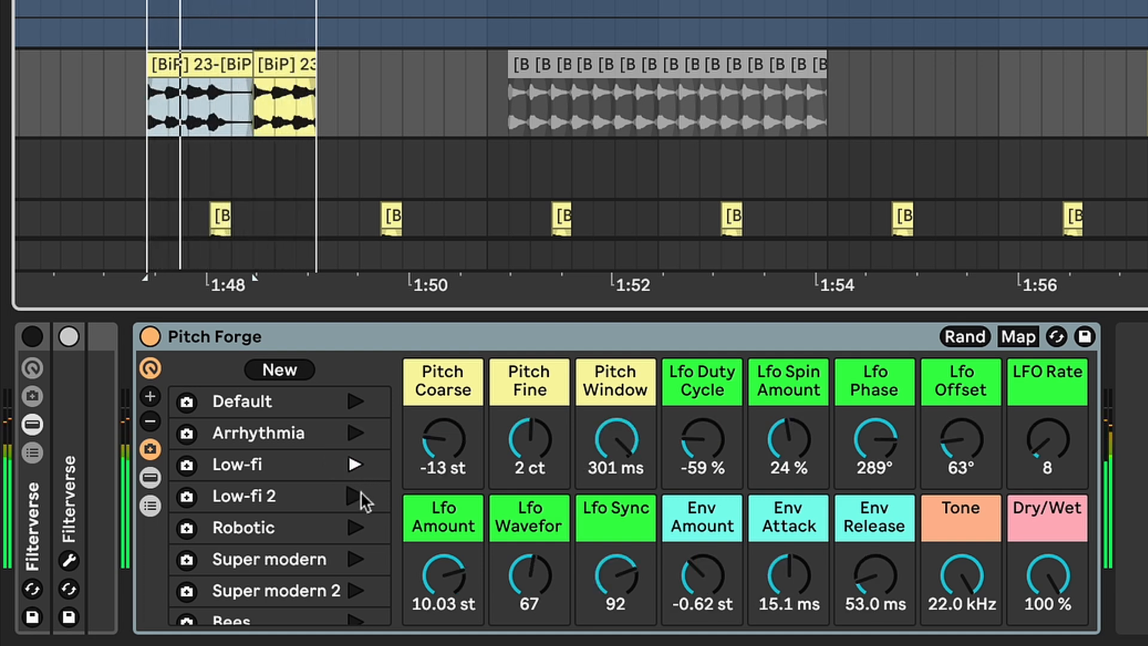
click(360, 495)
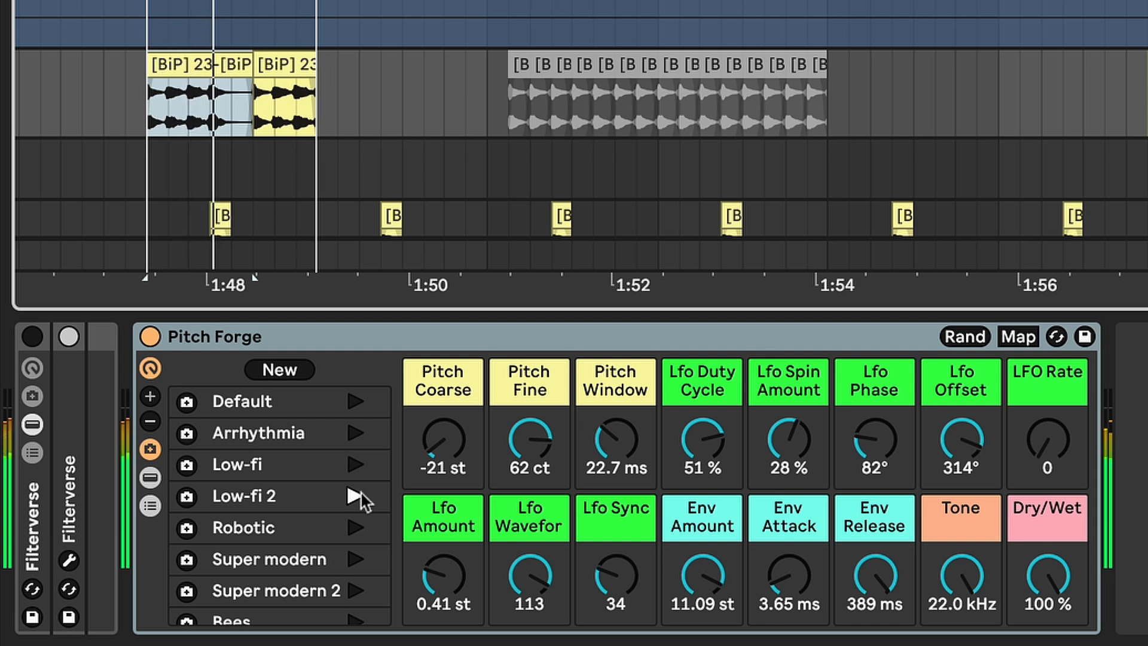
Step: Raise Pitch Forge's Lfo Amount and Pitch Coarse macros and adjust its Pitch Window
drag(443, 575, 444, 512)
drag(443, 442, 442, 375)
click(632, 447)
drag(631, 442, 631, 428)
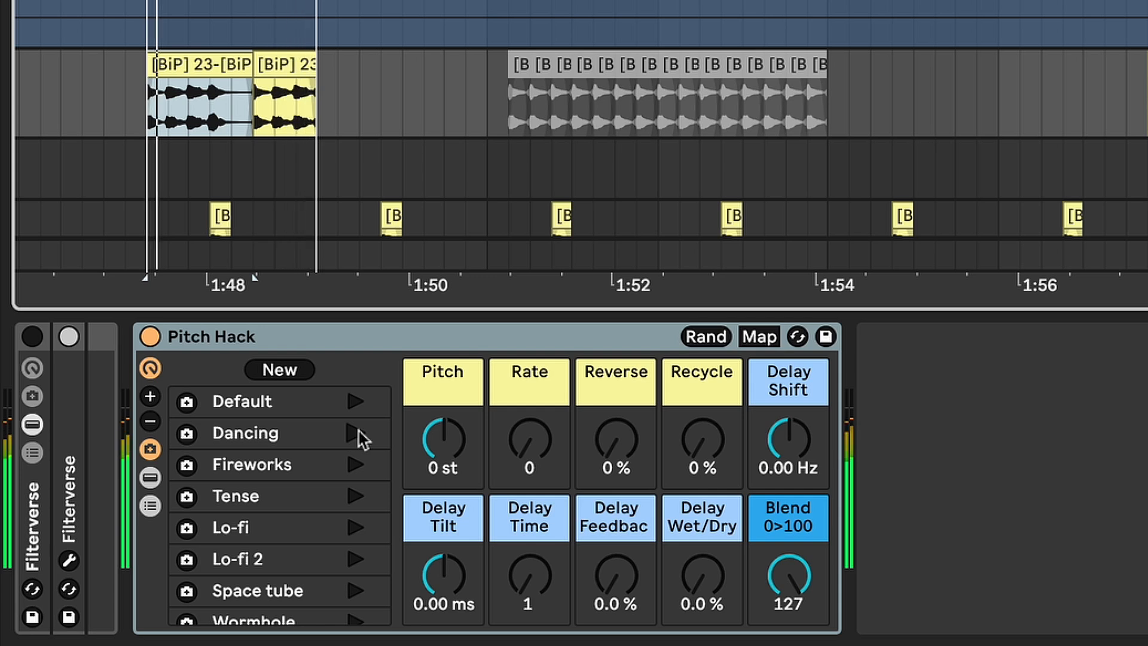
Step: Recall the Pitch Hack variations Dancing, Fireworks, Tense and Lo-fi one after another during playback
click(357, 434)
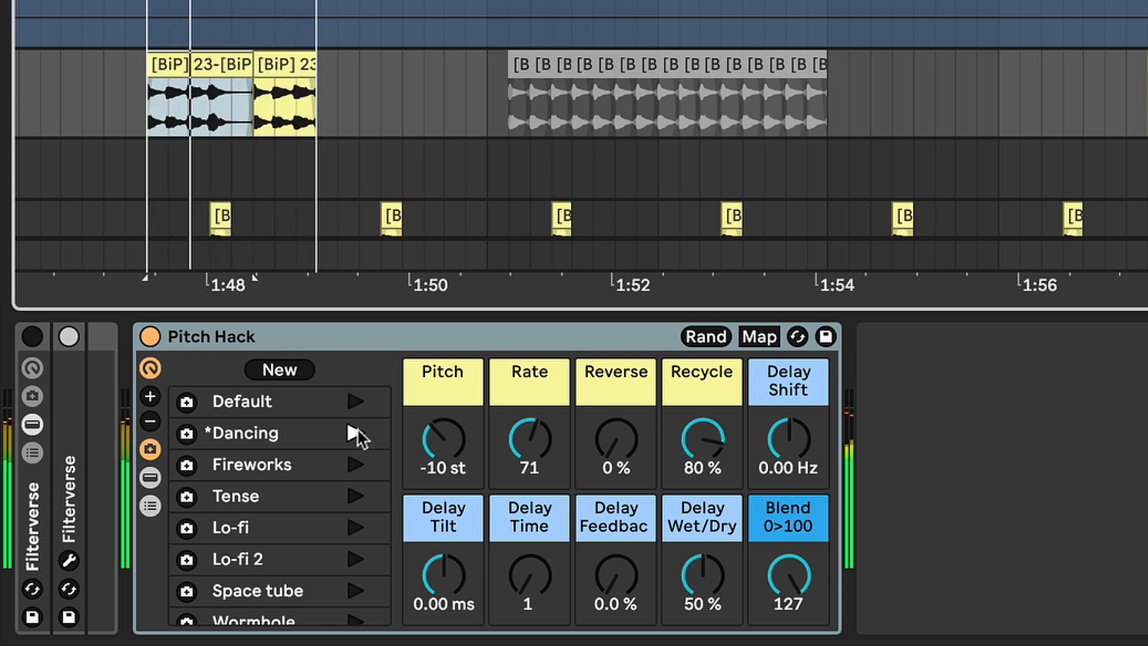
click(361, 465)
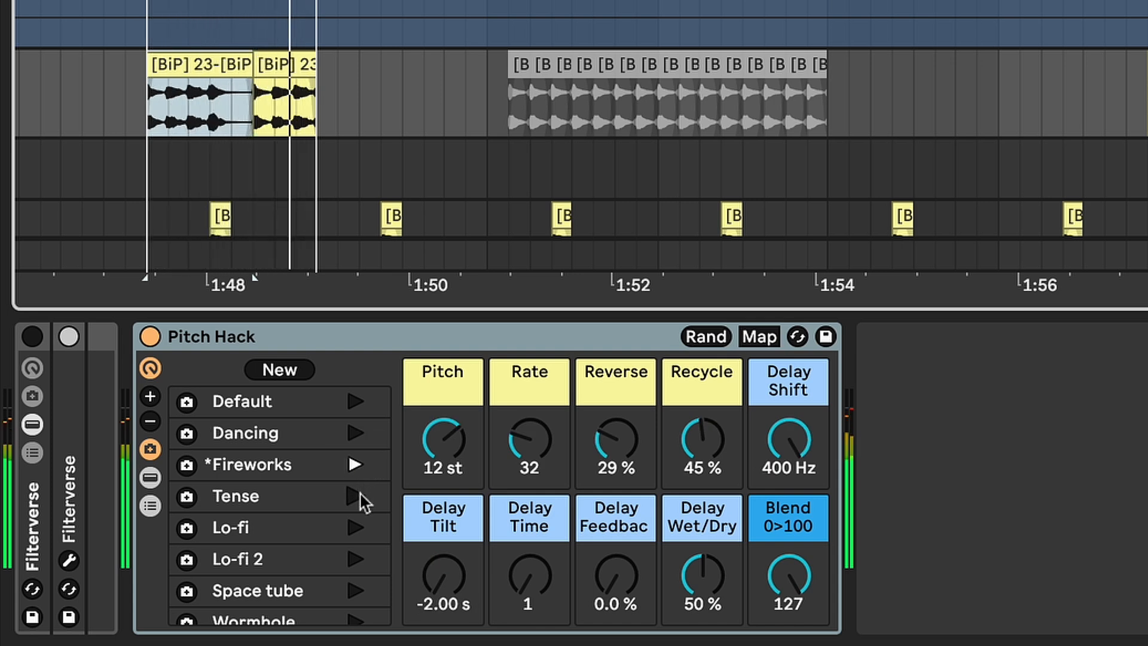
click(358, 496)
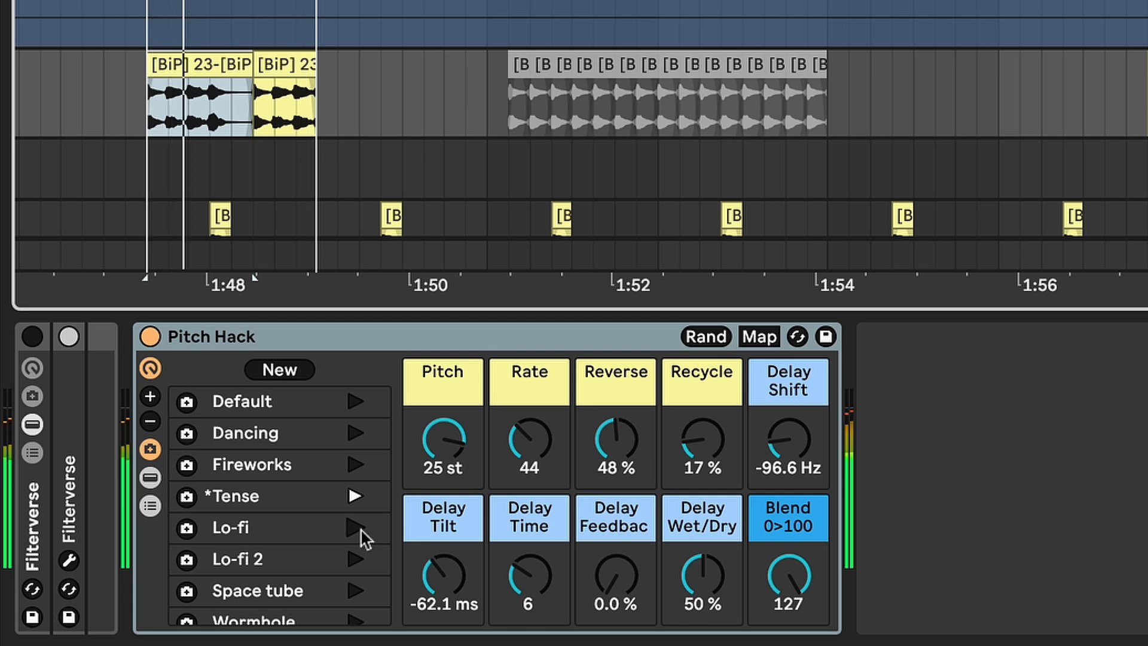
click(361, 530)
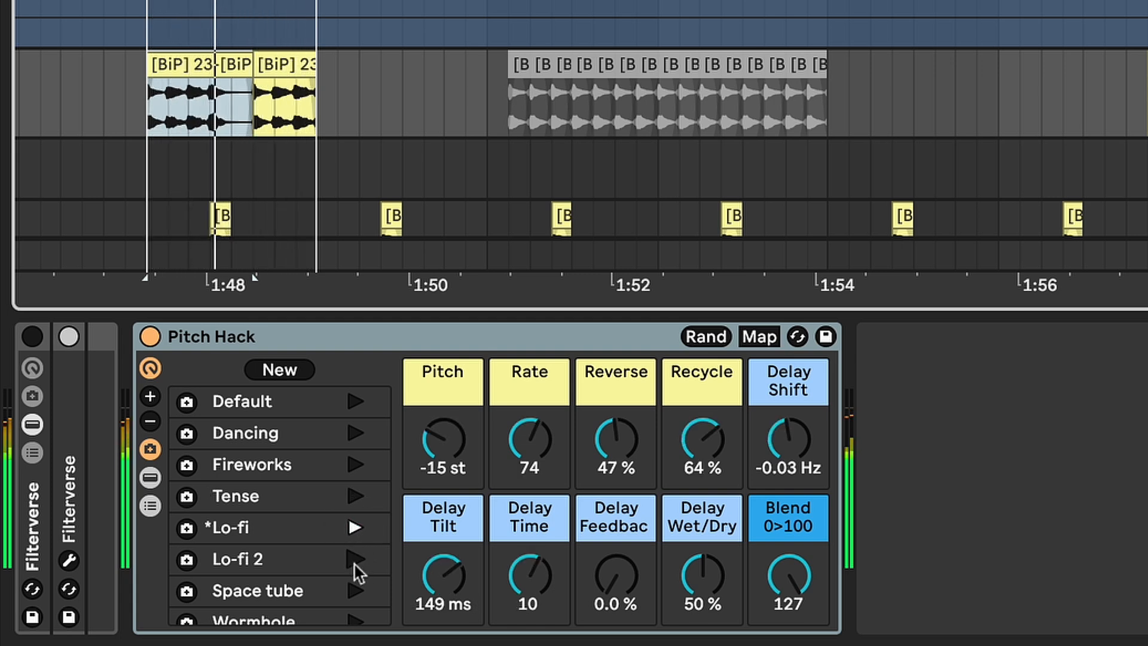
Step: Set Pitch Hack's Pitch to 7 st, Rate to 23 and Reverse to 0 %, and lower Recycle
drag(451, 443, 451, 414)
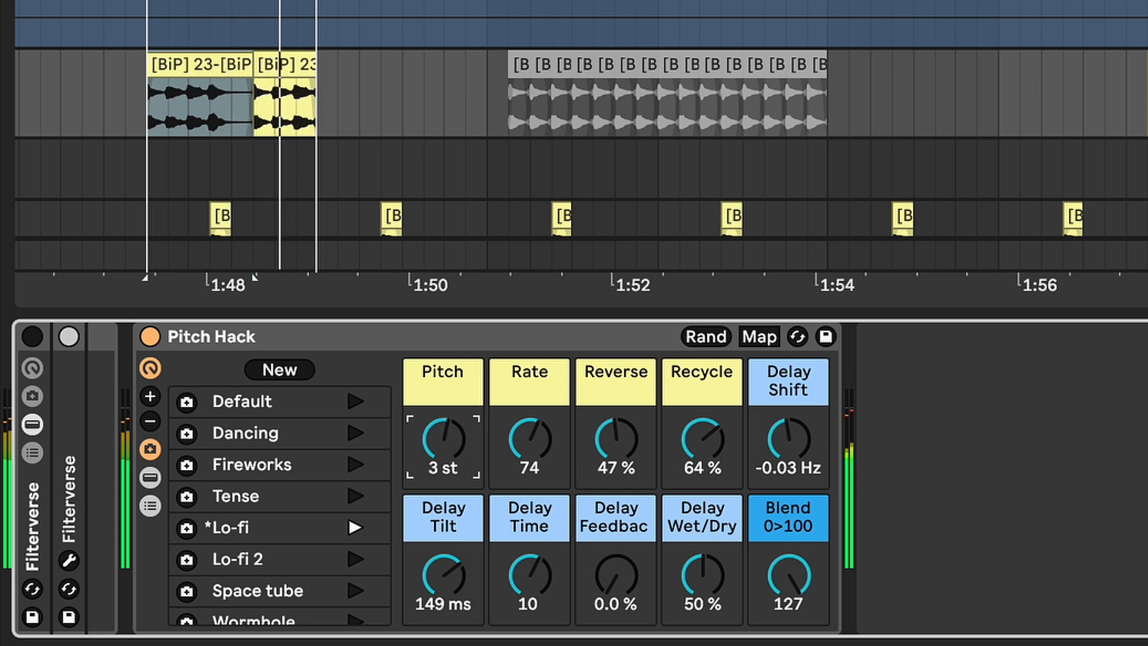
drag(559, 451, 559, 462)
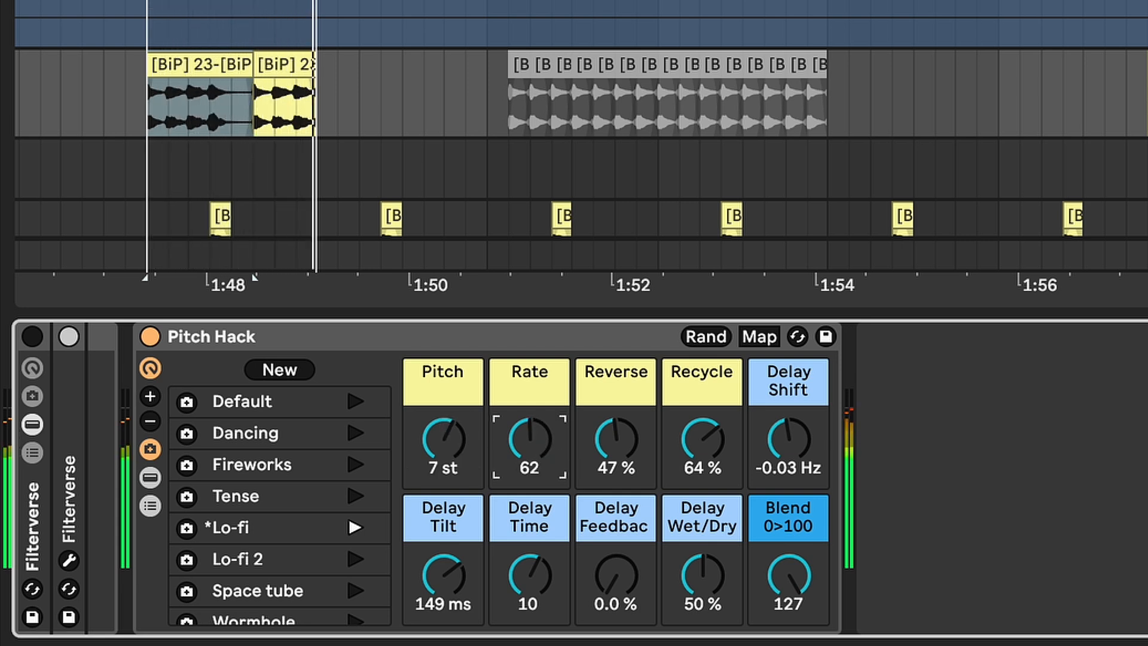
drag(637, 455, 637, 479)
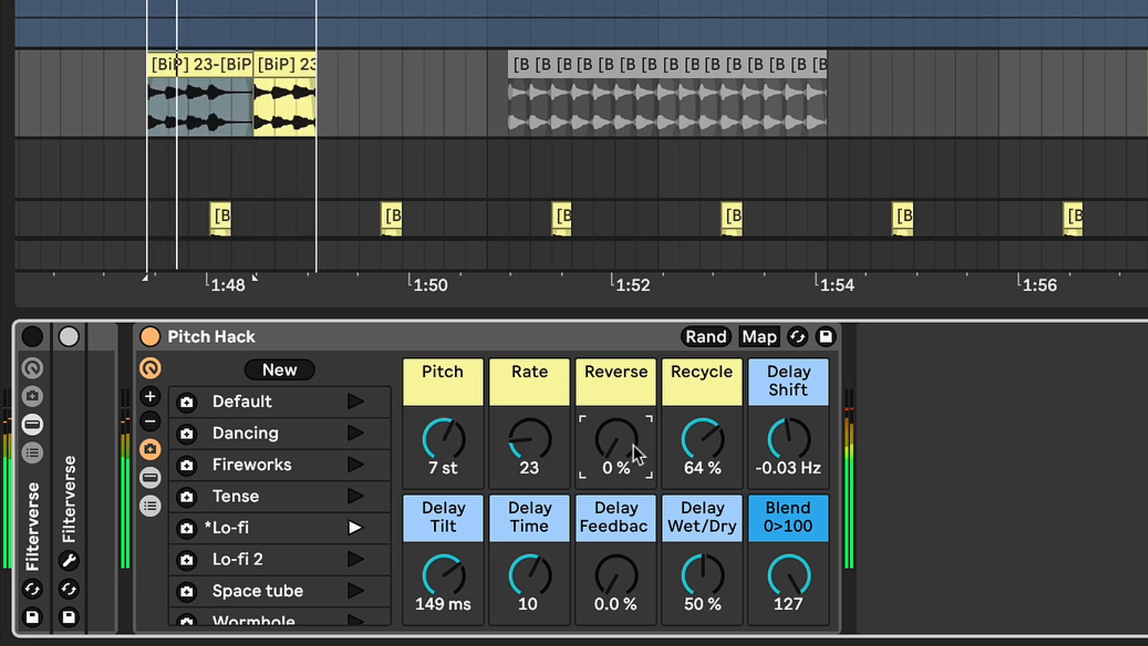
drag(699, 457, 699, 485)
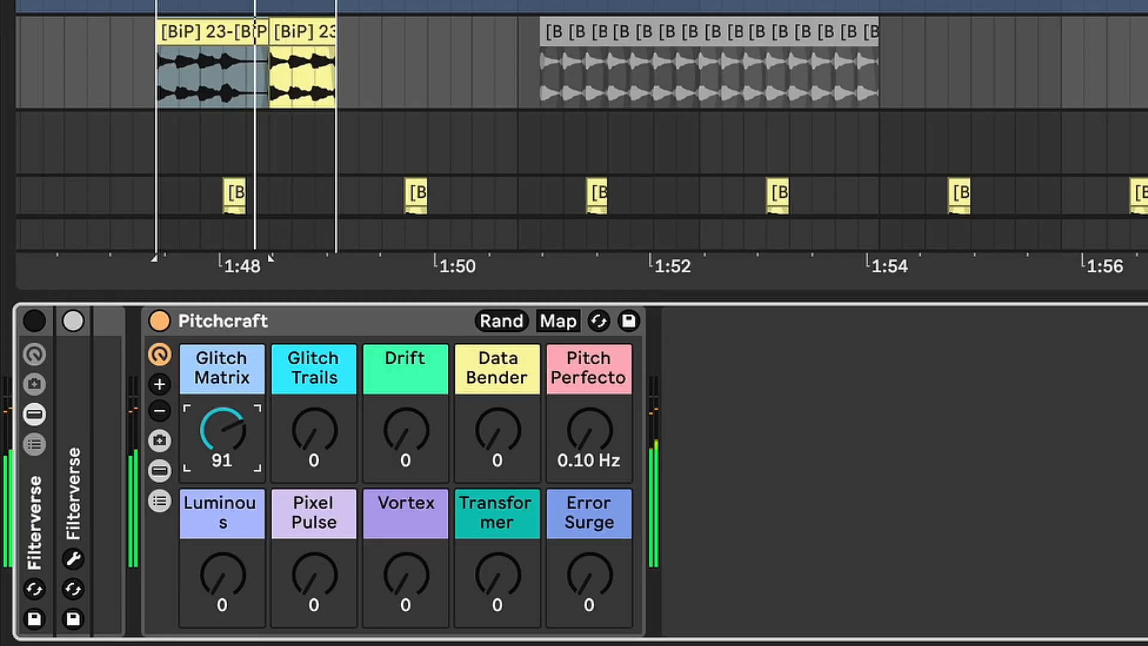
Step: Audition Pitchcraft's Glitch Matrix at 127 together with Glitch Trails, and return both macros to 0
drag(225, 439, 226, 436)
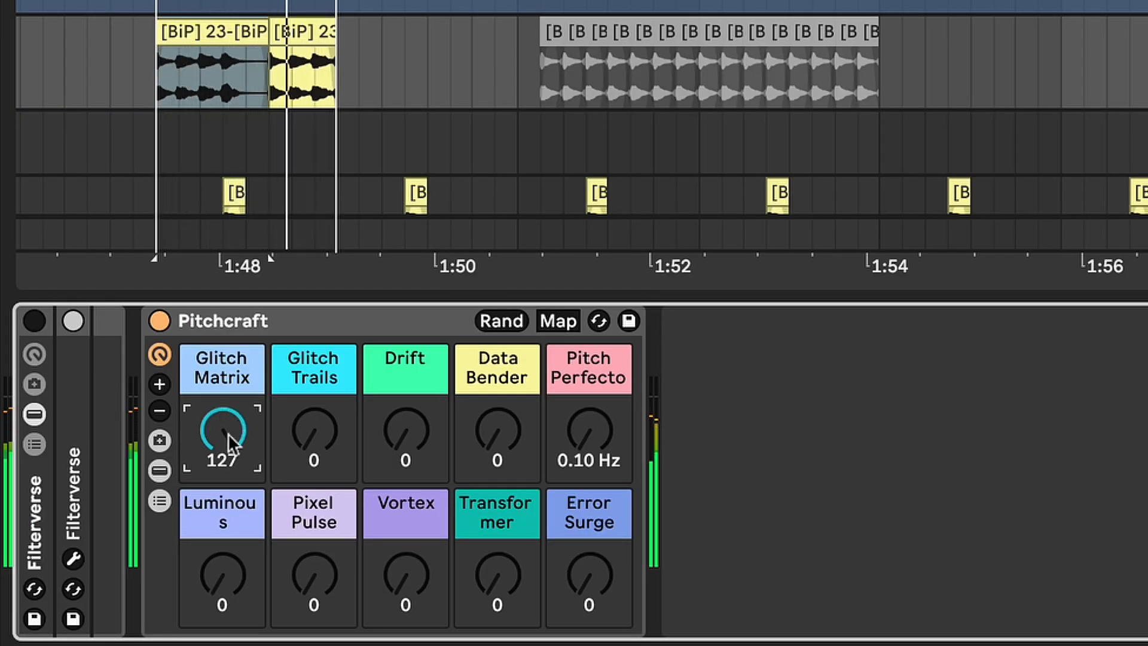
drag(321, 441, 321, 396)
drag(223, 435, 223, 512)
drag(321, 378, 320, 425)
Step: Sweep Pitchcraft's Drift, Data Bender and Pitch Perfecto macros, returning the first two to 0 and Pitch Perfecto to 0.10 Hz
click(423, 423)
drag(419, 415, 419, 379)
click(498, 431)
drag(499, 430, 499, 459)
mouse_move(589, 430)
mouse_down()
mouse_move(590, 404)
mouse_move(589, 446)
mouse_up()
Step: Sweep Pitchcraft's Luminous, Pixel Pulse, Vortex and Transformer macros back to 0 and raise Error Surge past 23
mouse_move(222, 574)
mouse_down()
mouse_move(222, 522)
mouse_move(221, 575)
mouse_up()
drag(299, 579, 400, 607)
drag(519, 582, 519, 520)
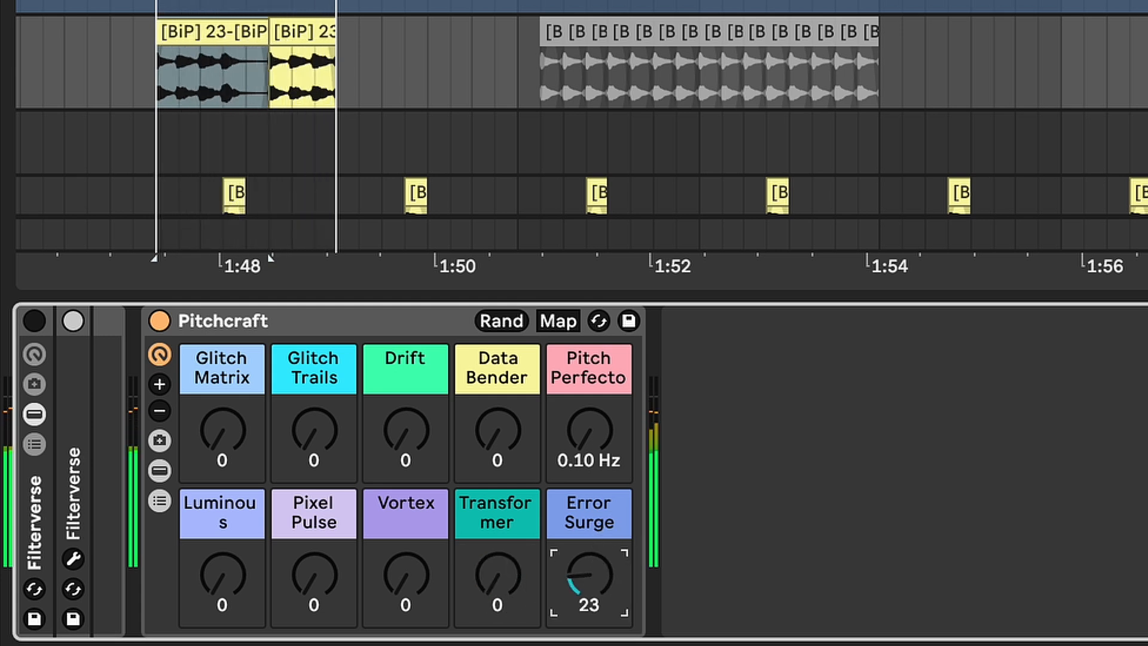
drag(589, 574, 589, 527)
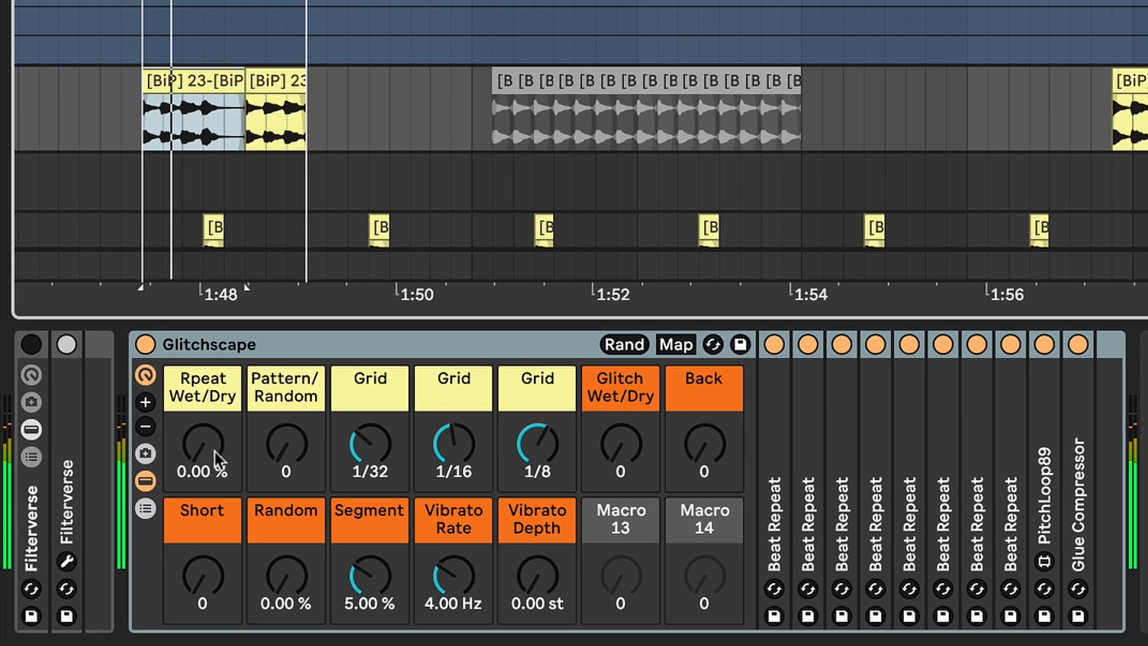
Step: Audition Glitchscape's Rpeat Wet/Dry at 100 % with Pattern/Random set to 10, and return Rpeat Wet/Dry to 0 %
click(137, 505)
drag(216, 462, 217, 419)
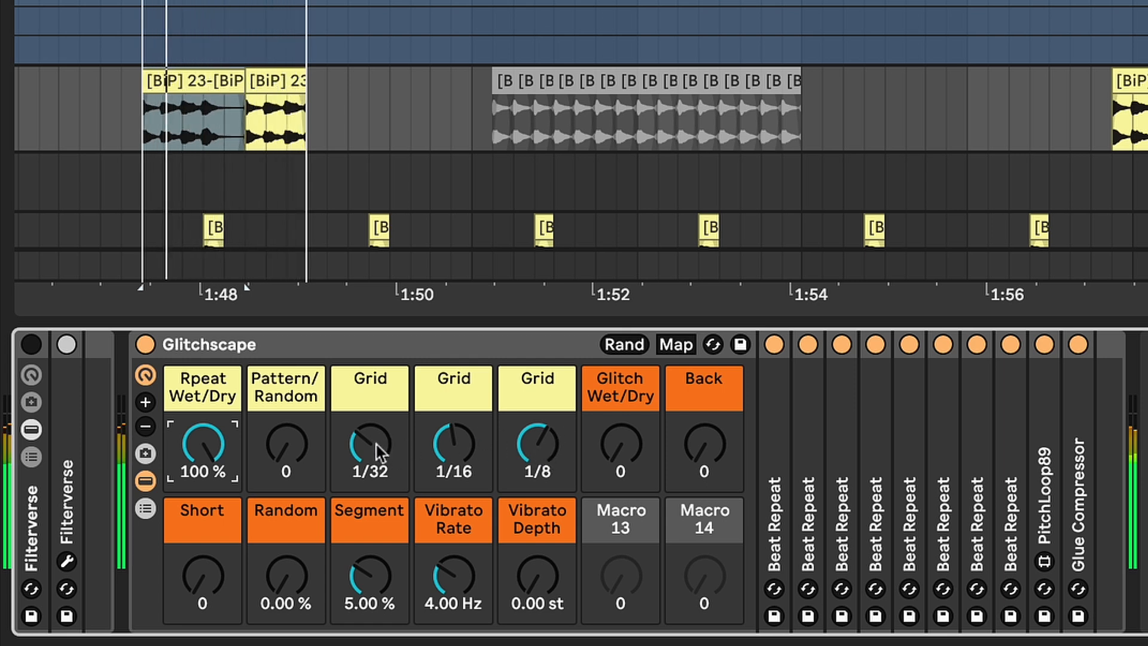
drag(289, 457, 289, 443)
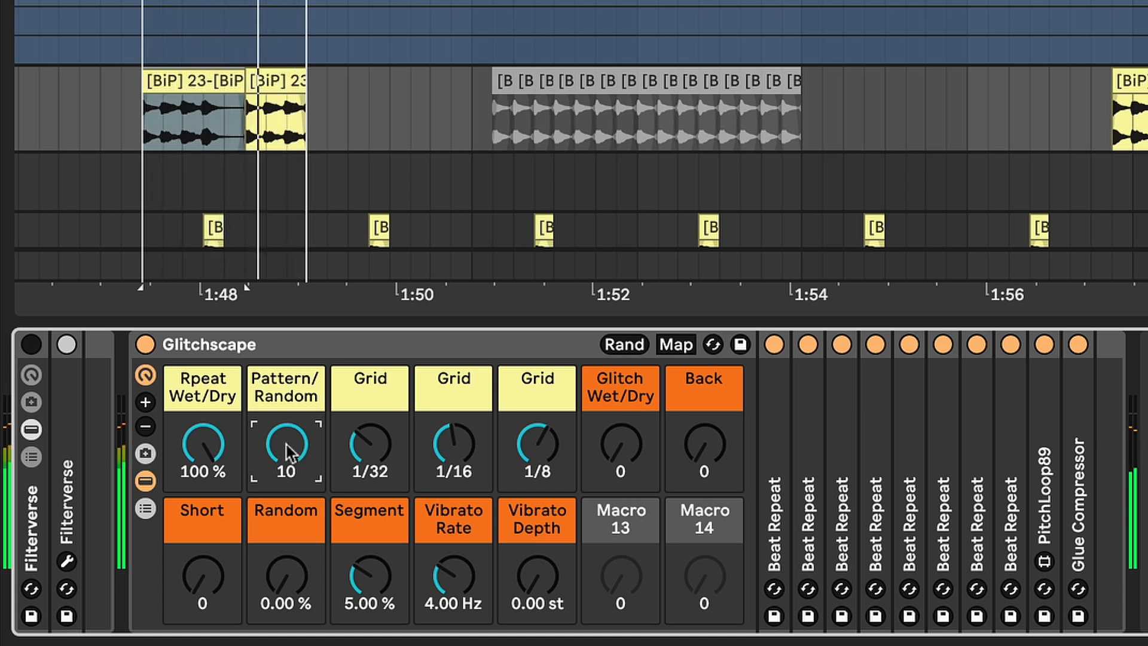
click(209, 445)
drag(209, 446, 211, 446)
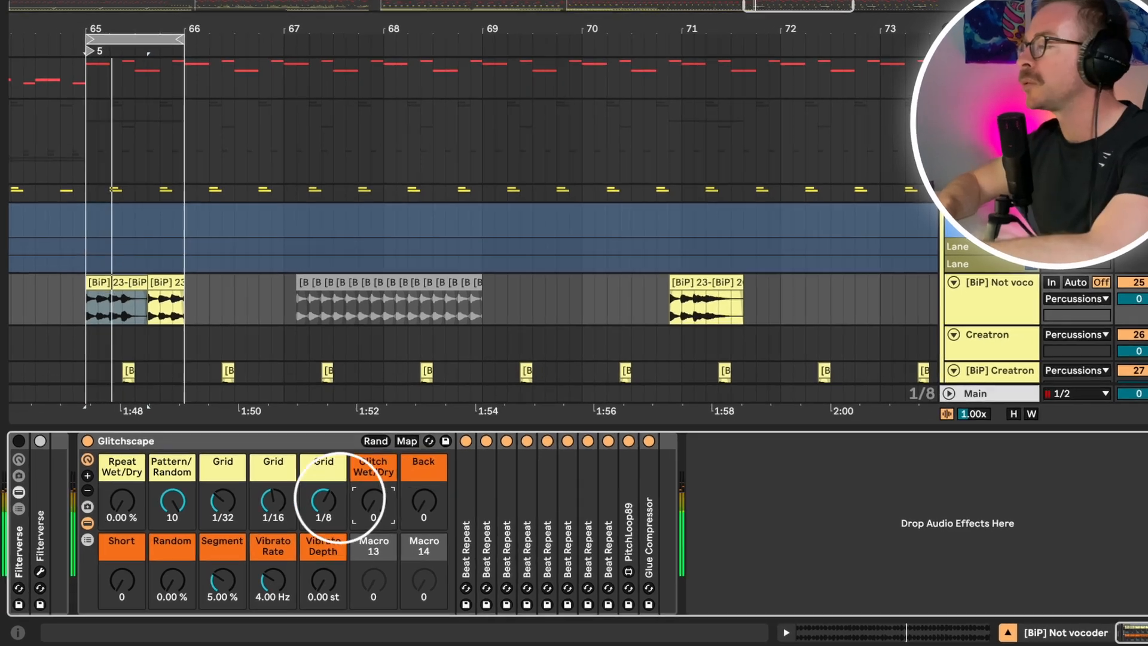
Step: Sweep Glitchscape's Glitch Wet/Dry macro and set both it and the Short macro to 127
drag(350, 490, 350, 430)
drag(621, 444, 621, 492)
mouse_move(622, 443)
mouse_down()
mouse_move(622, 383)
mouse_move(622, 444)
mouse_up()
drag(203, 575, 203, 530)
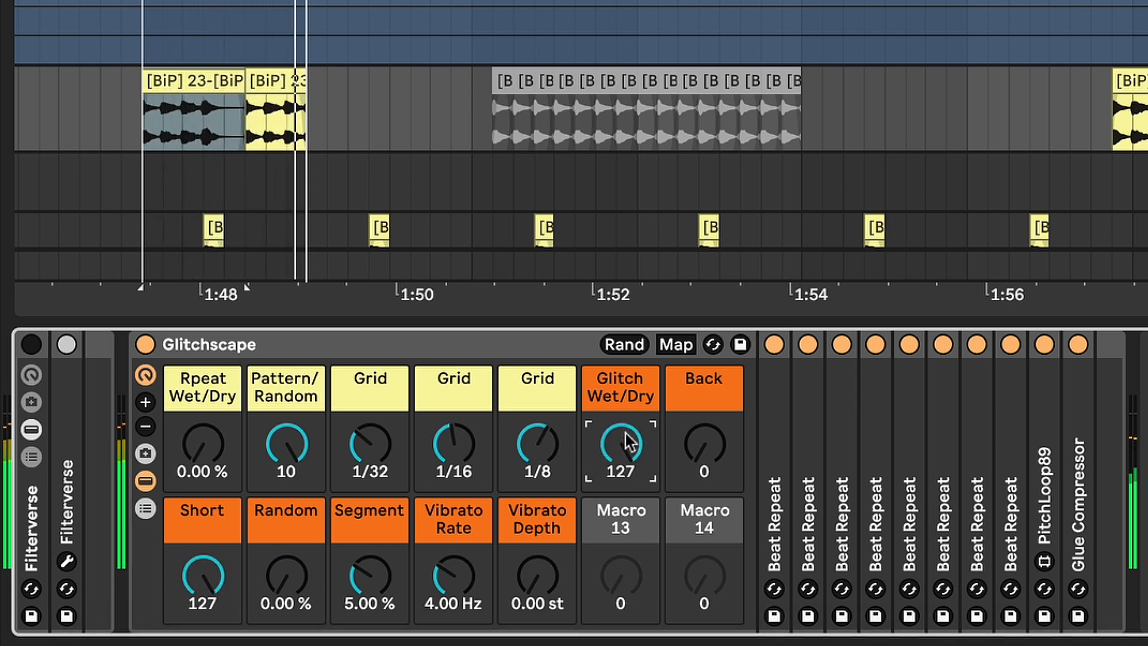
Step: Bring Glitchscape's Glitch Wet/Dry down to 0 and set the Random macro to 8.37 %
mouse_move(623, 441)
mouse_down()
mouse_move(631, 465)
mouse_move(629, 389)
mouse_move(629, 465)
mouse_move(629, 408)
mouse_move(629, 465)
mouse_move(629, 453)
mouse_up()
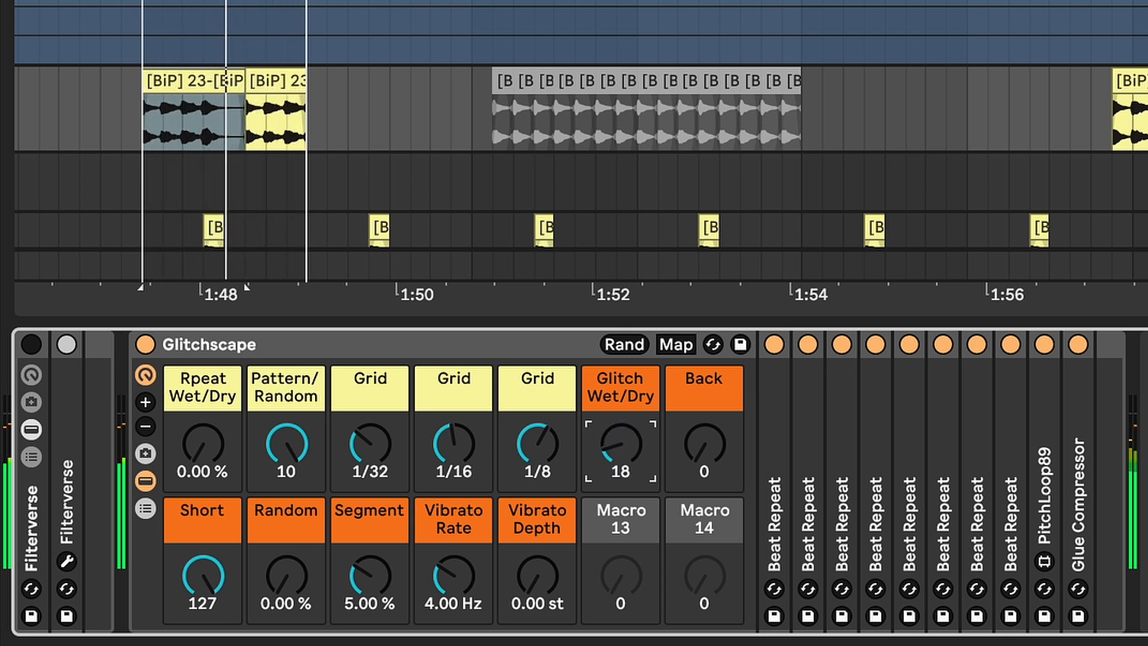
drag(291, 583, 291, 576)
drag(623, 441, 622, 490)
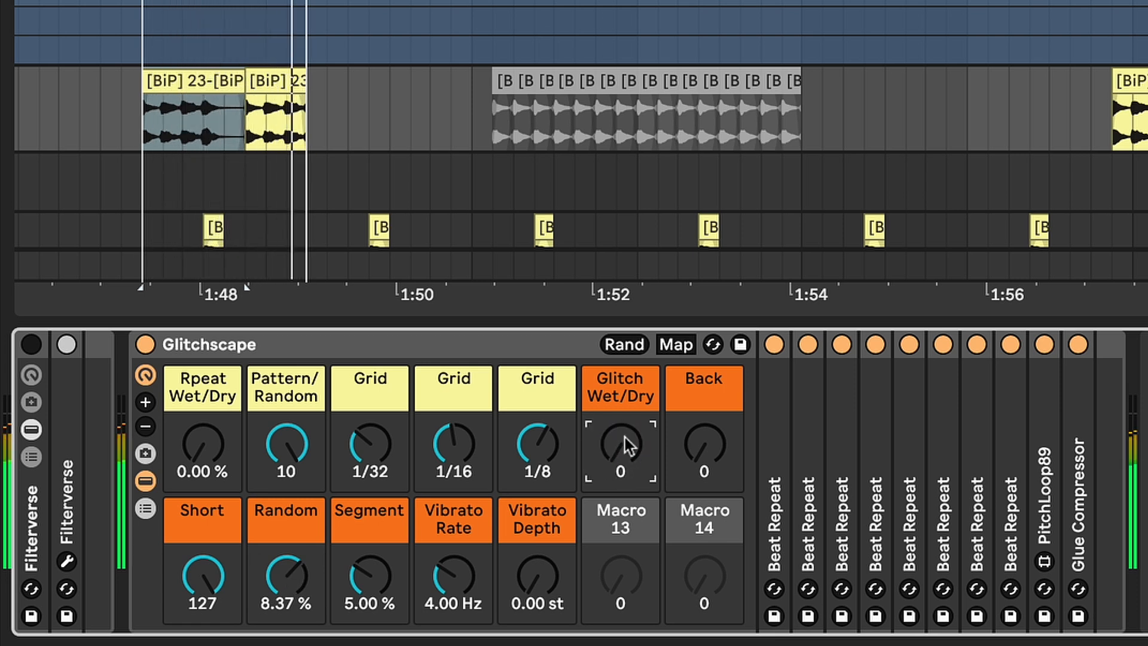
Step: Set Glitchscape's Back macro to 127 and sweep Glitch Wet/Dry up to 127 and back down
drag(670, 443, 670, 383)
drag(623, 443, 622, 377)
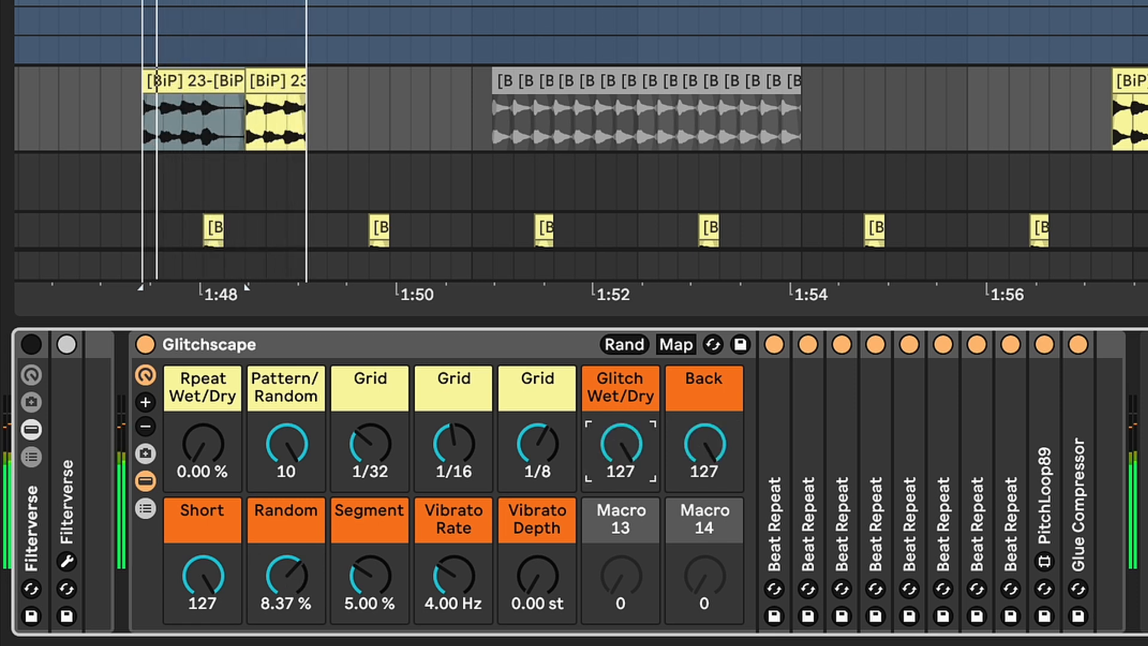
drag(623, 443, 622, 496)
Step: Set Glitchscape's Short macro to 0 and Glitch Wet/Dry to 80
drag(203, 574, 203, 637)
mouse_move(622, 443)
mouse_down()
mouse_move(610, 377)
mouse_move(619, 455)
mouse_up()
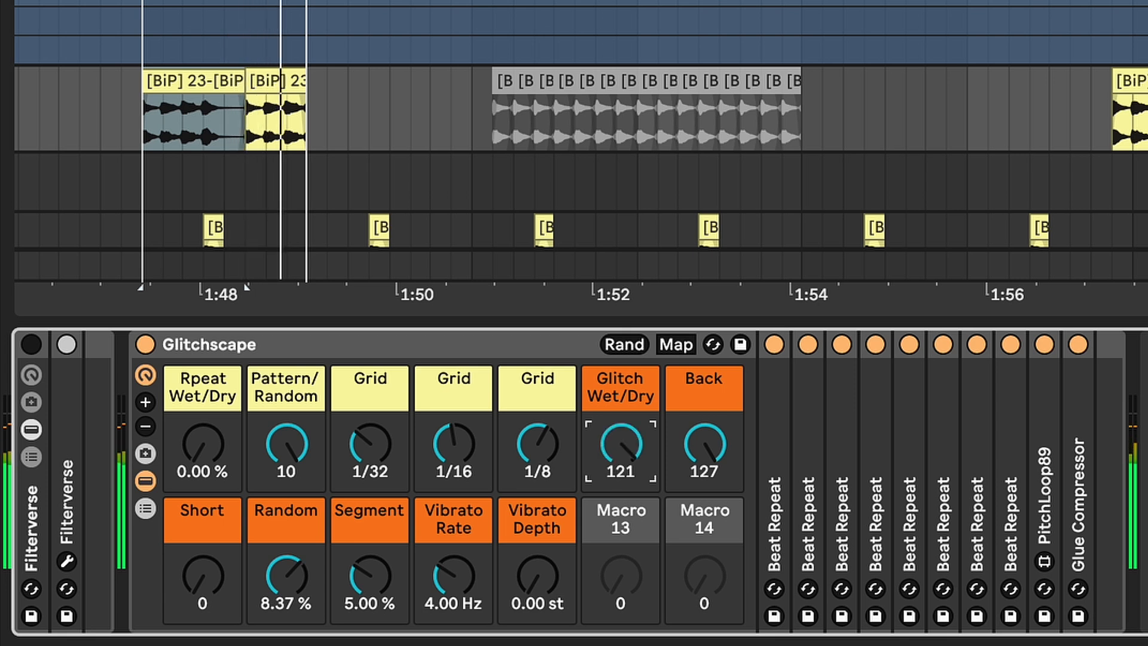
drag(619, 377, 623, 408)
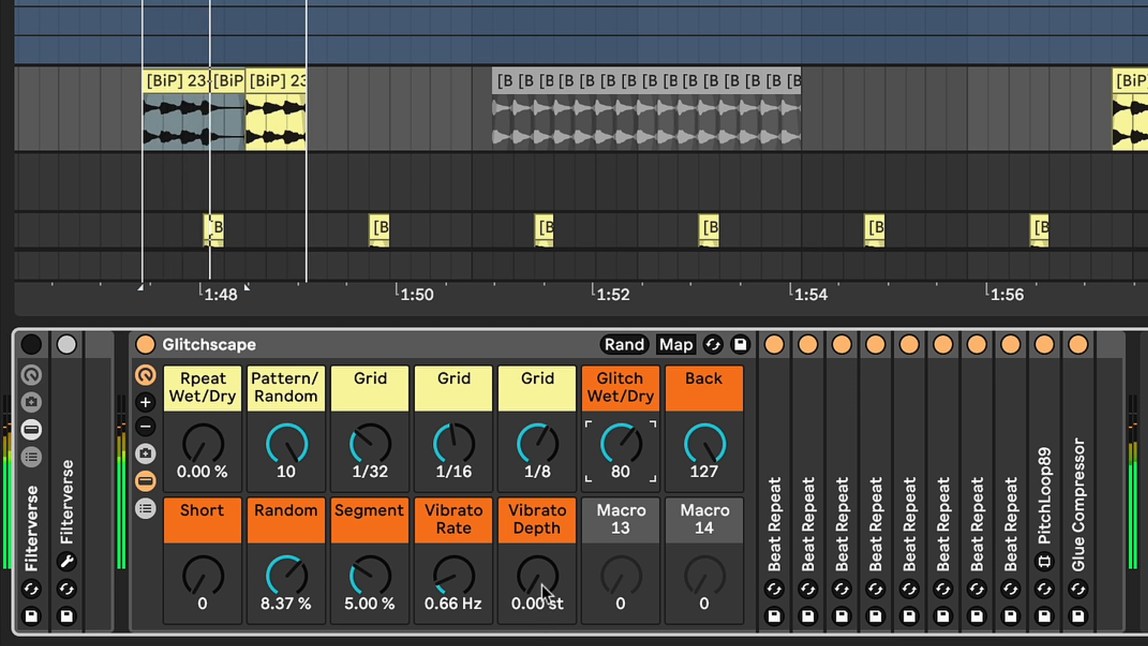
Step: Set Glitchscape's Vibrato Depth to 12.00 st and Segment to 0.99 %, sweeping Glitch Wet/Dry up to 127 and back down
drag(543, 592, 543, 539)
drag(618, 450, 618, 421)
drag(369, 574, 370, 593)
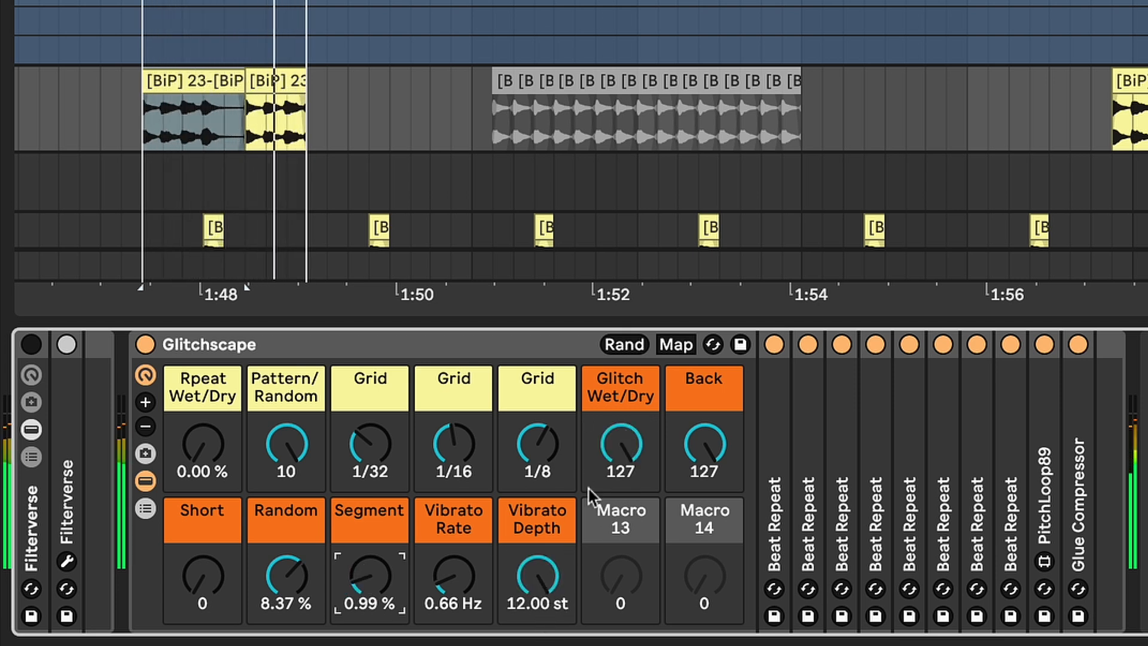
drag(622, 460, 622, 515)
drag(621, 460, 621, 514)
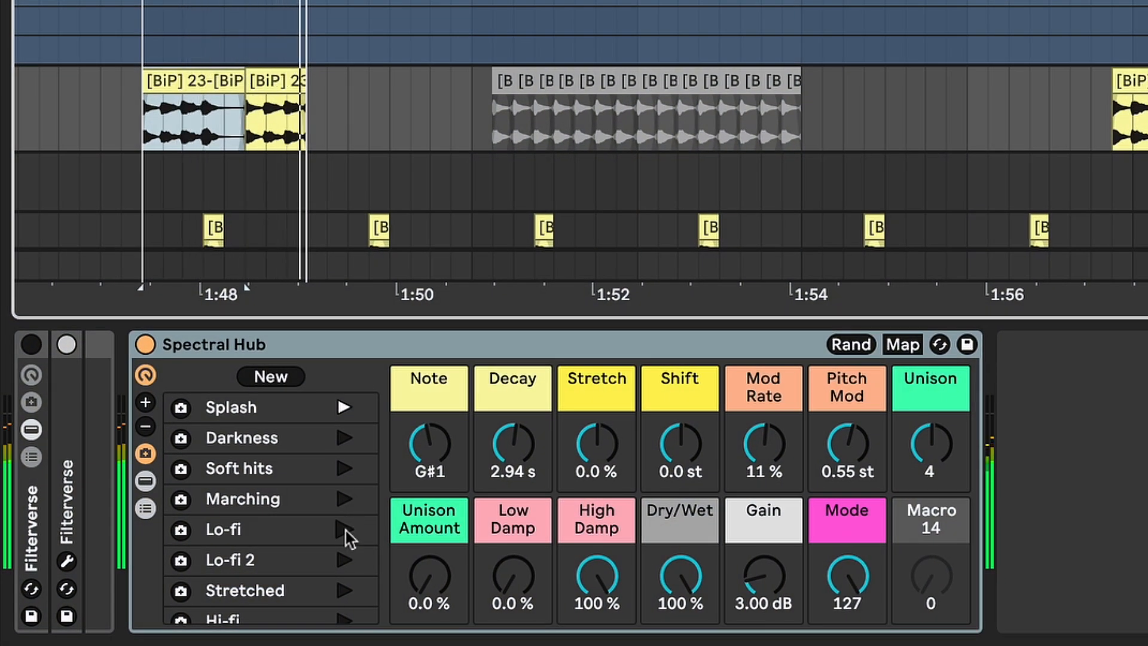
Step: Set Spectral Hub's Note macro to G1 and Stretch to 15 %, lower Stretch to -17 % and set Mode to 0
click(437, 446)
scroll(436, 446, down, 1)
click(585, 448)
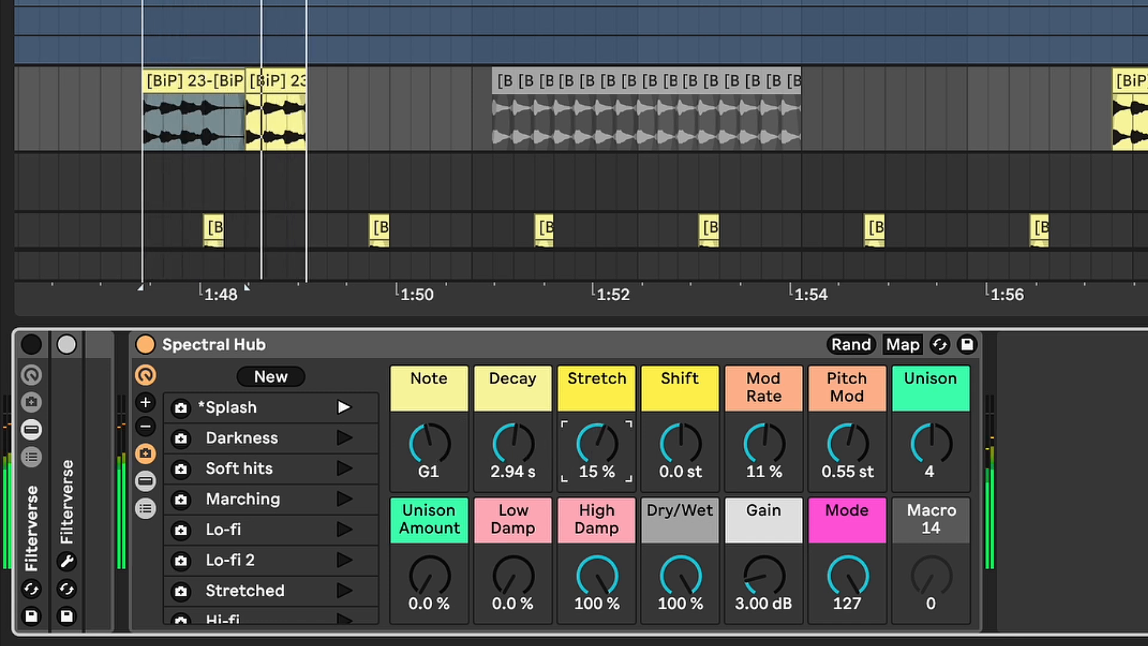
drag(584, 418, 584, 461)
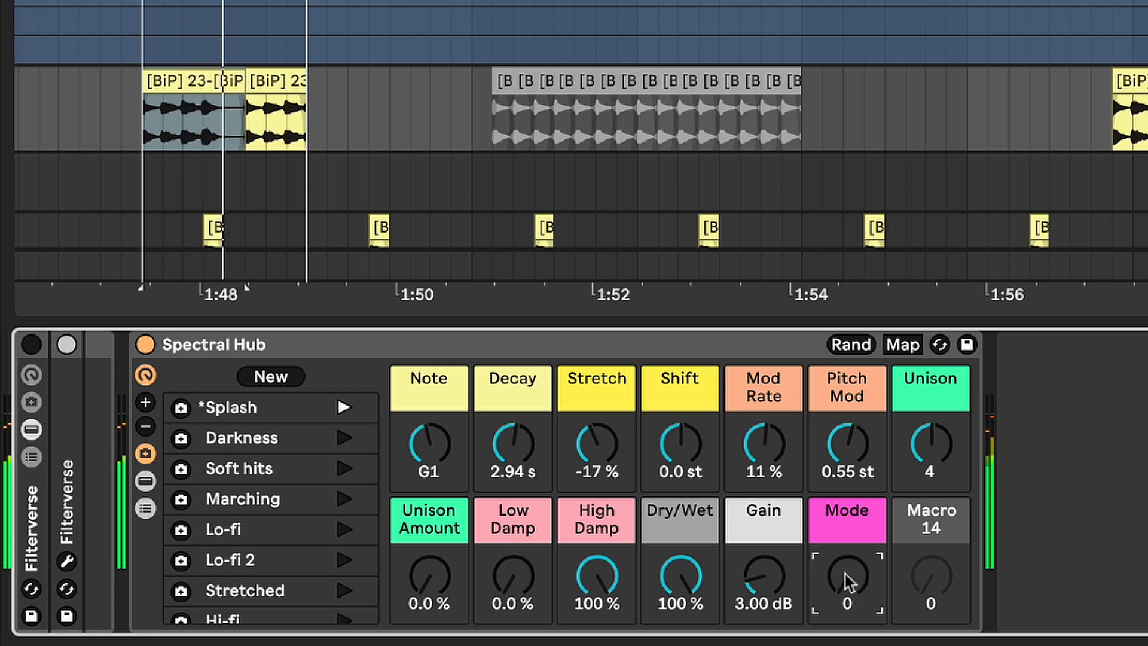
Step: Set Spectral Hub's Shift to 38.2 st and Stretch to -51 %, with Low Damp at 60 % and High Damp at 100 %
drag(680, 445, 681, 345)
mouse_move(596, 447)
mouse_down()
mouse_move(597, 426)
mouse_move(597, 470)
mouse_up()
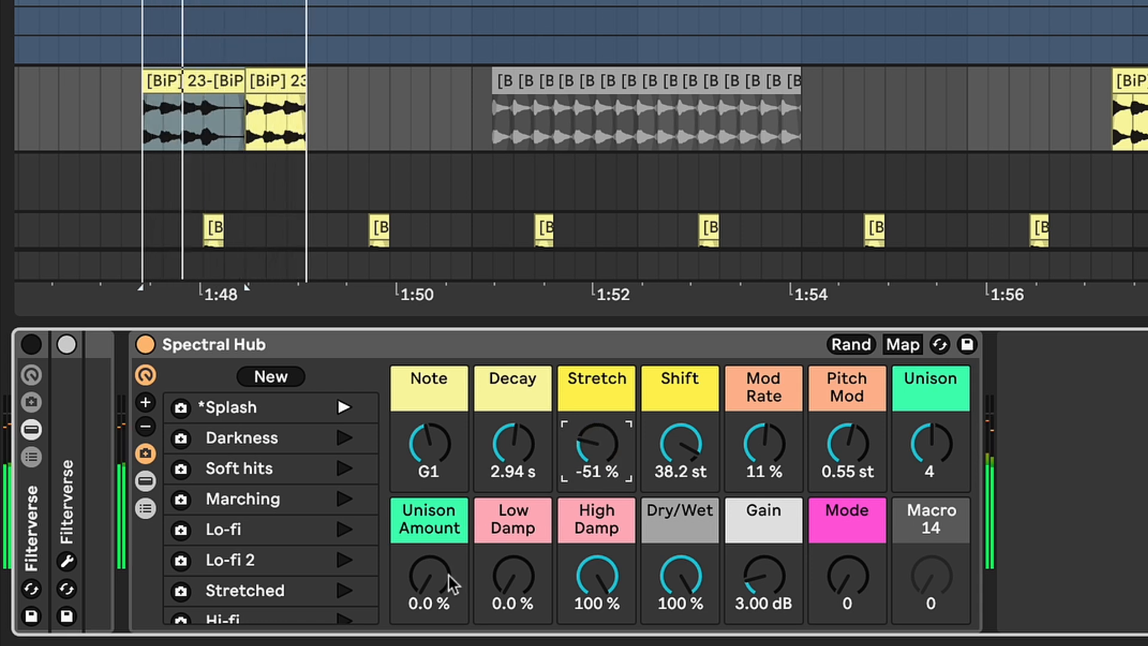
drag(513, 603, 513, 578)
mouse_move(597, 576)
mouse_down()
mouse_move(597, 598)
mouse_move(597, 568)
mouse_up()
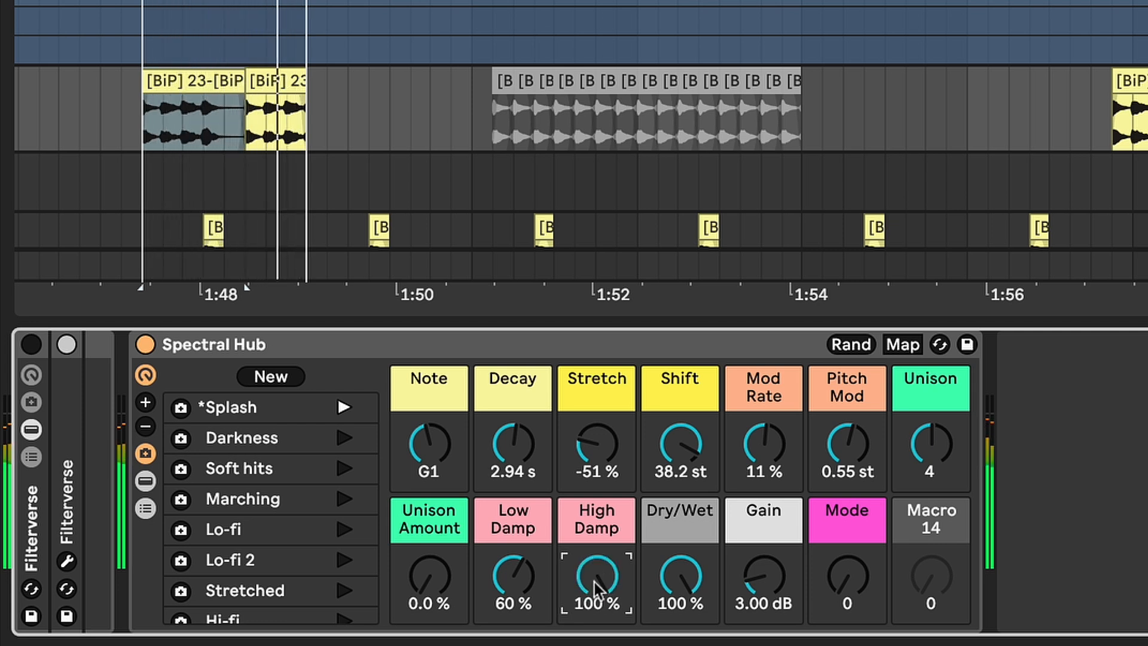
Step: Set Spectral Hub's Mod Rate to 47 % and Pitch Mod to 4.00 st, with Unison at 8 and Unison Amount at 14 %
drag(765, 444, 765, 447)
drag(858, 445, 858, 413)
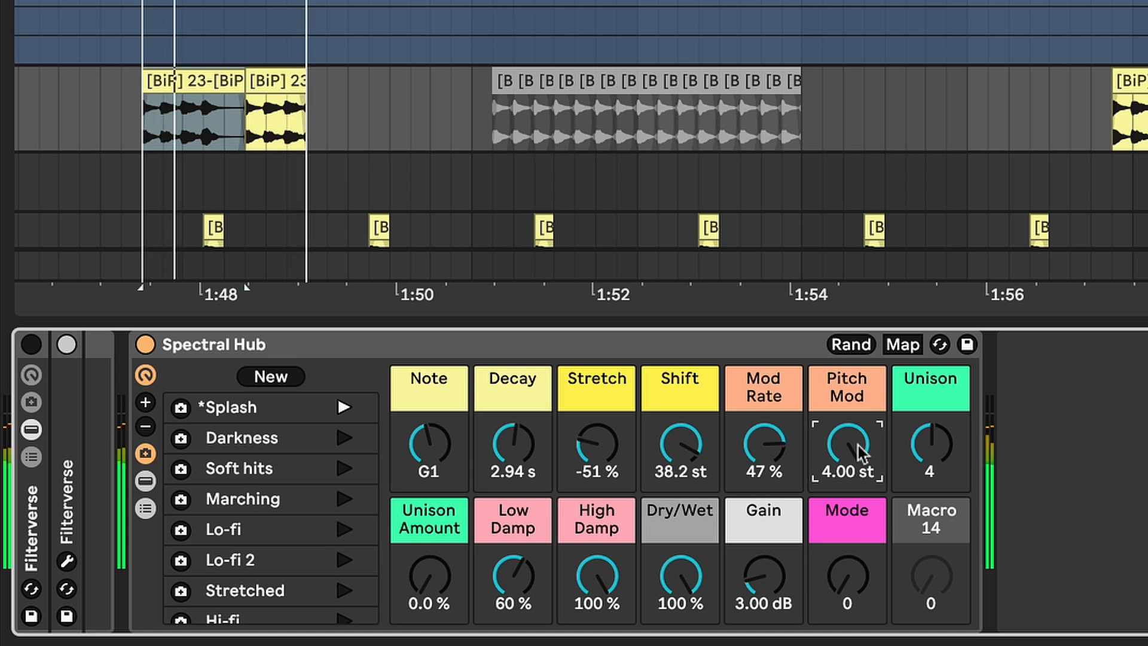
drag(930, 436, 931, 407)
drag(426, 584, 426, 568)
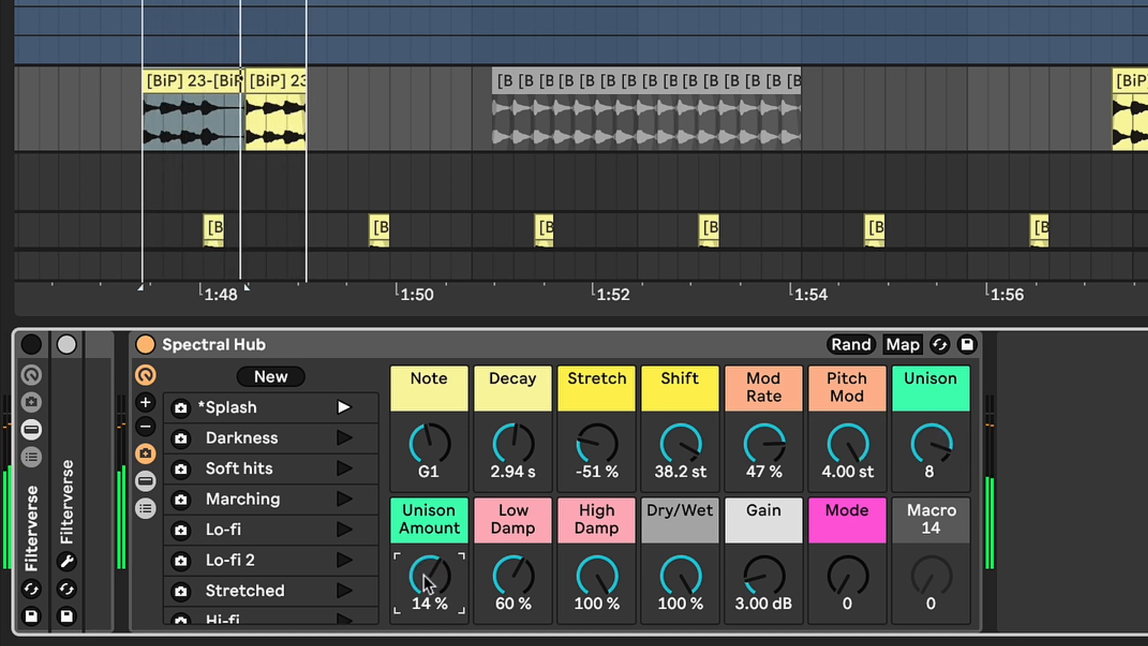
Step: Compare Spectral Hub's Dry/Wet at 0 % and 100 %, and set Decay to 5.58 s and Note to D#3
double_click(684, 579)
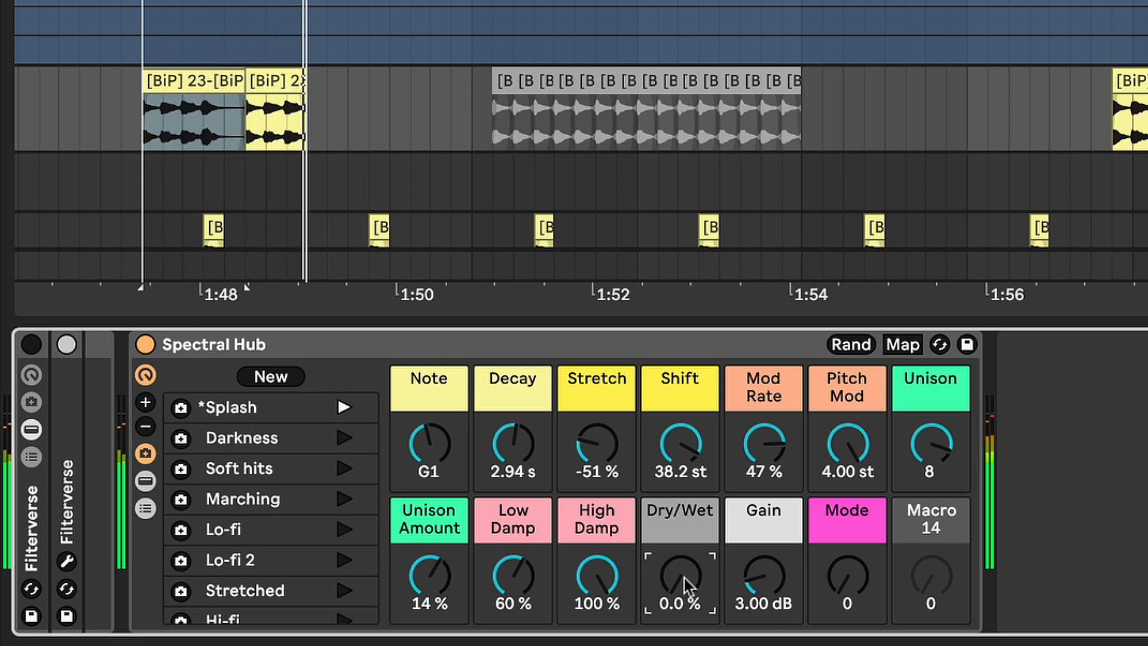
double_click(684, 579)
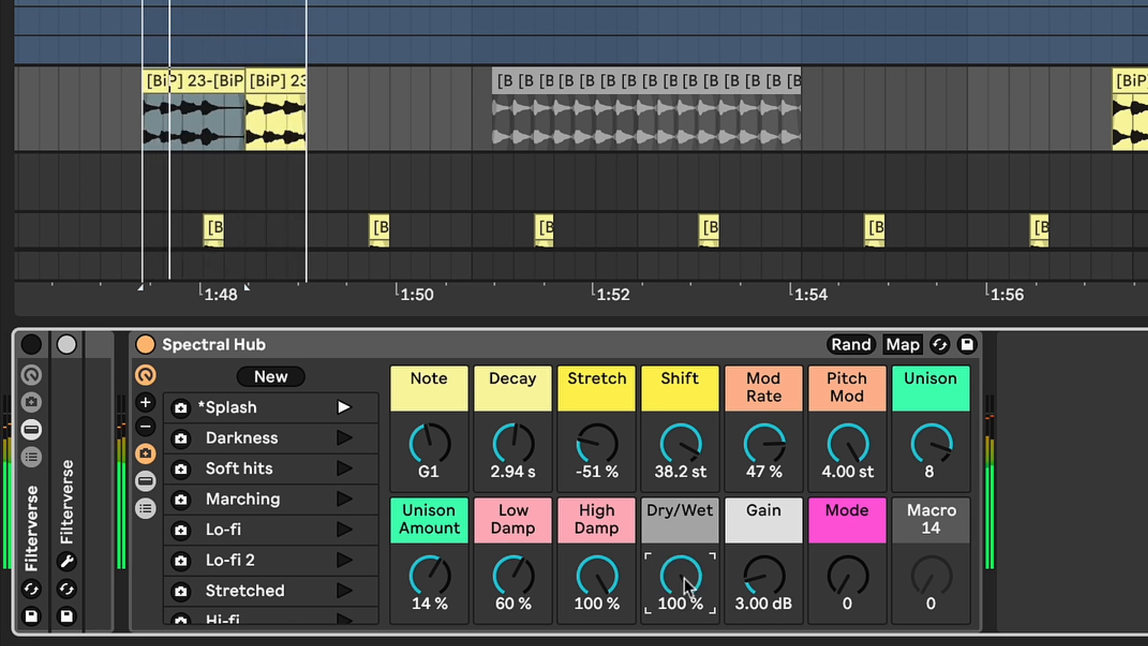
drag(506, 449, 505, 418)
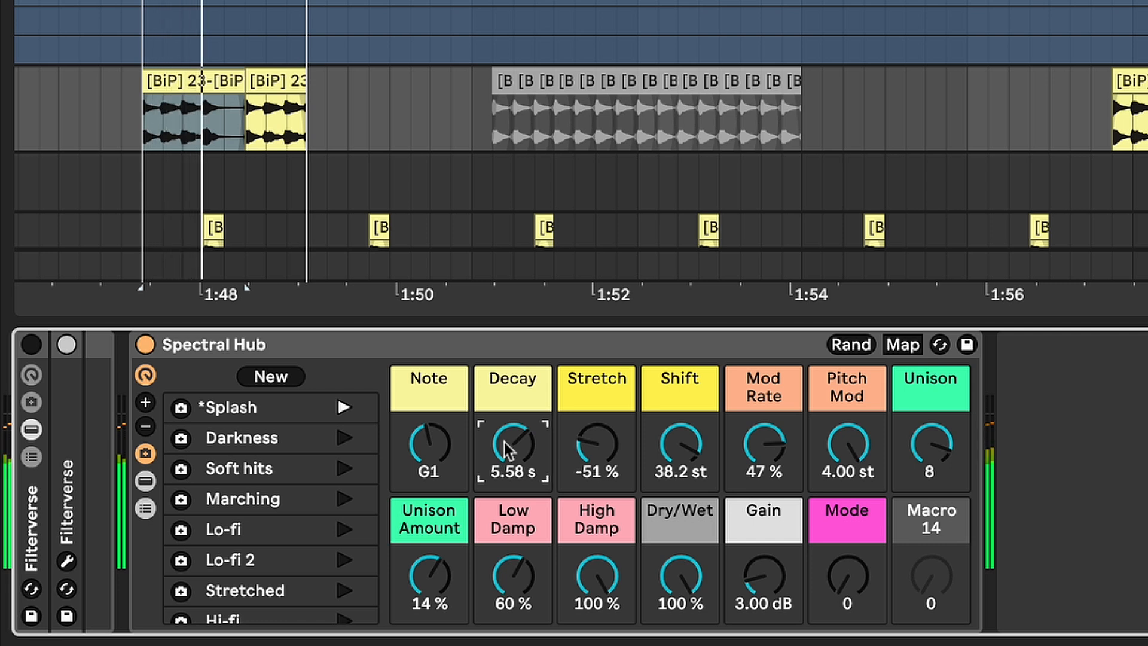
drag(439, 447, 439, 425)
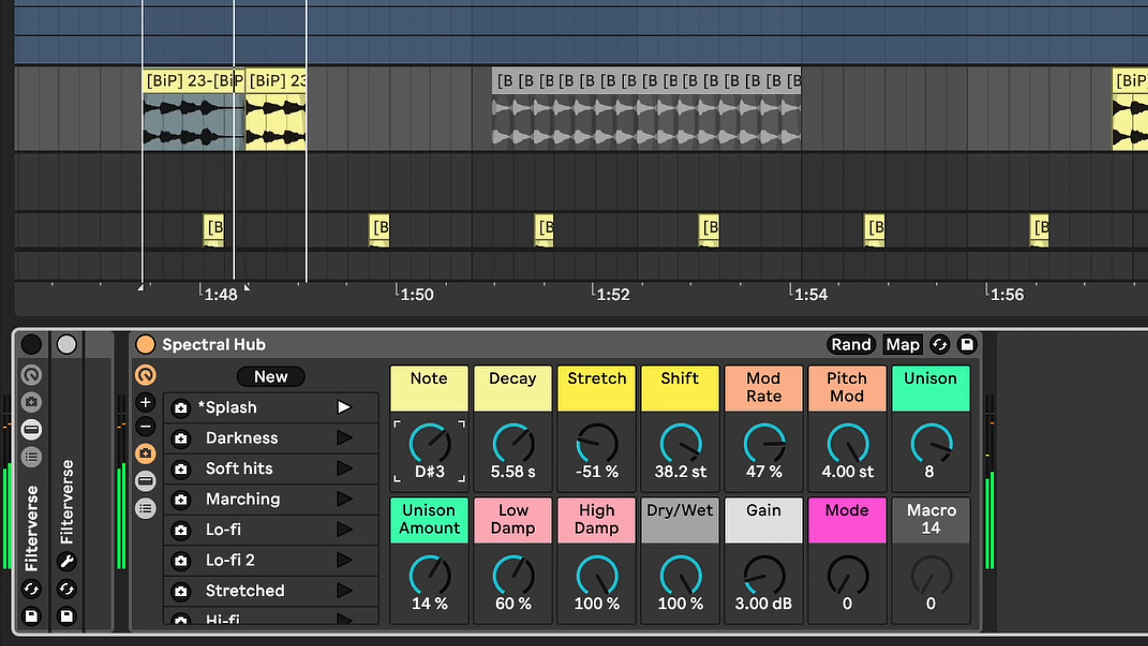
Step: Raise Spectral Hub's Stretch, lower its Shift and adjust its High Damp macro while the loop plays
drag(597, 446, 597, 412)
drag(681, 446, 680, 478)
mouse_move(597, 577)
mouse_down()
mouse_move(609, 643)
mouse_move(609, 578)
mouse_up()
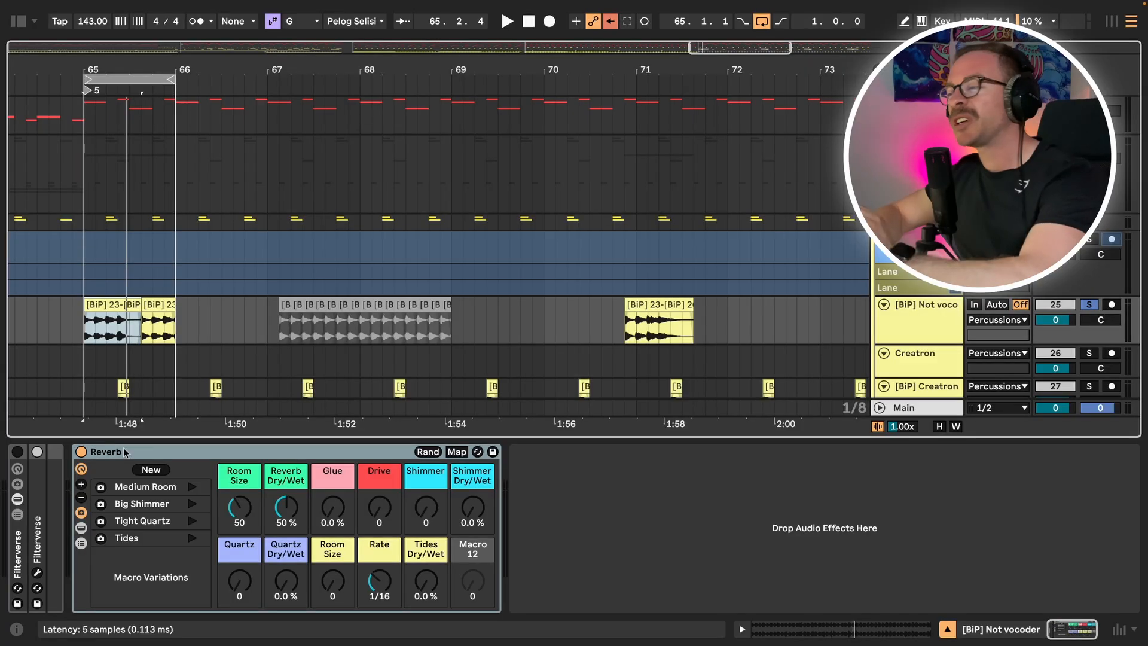
Step: Play the loop through the enabled Reverb rack and set Room Size to 78 and Reverb Dry/Wet to 31 %
click(81, 452)
key(space)
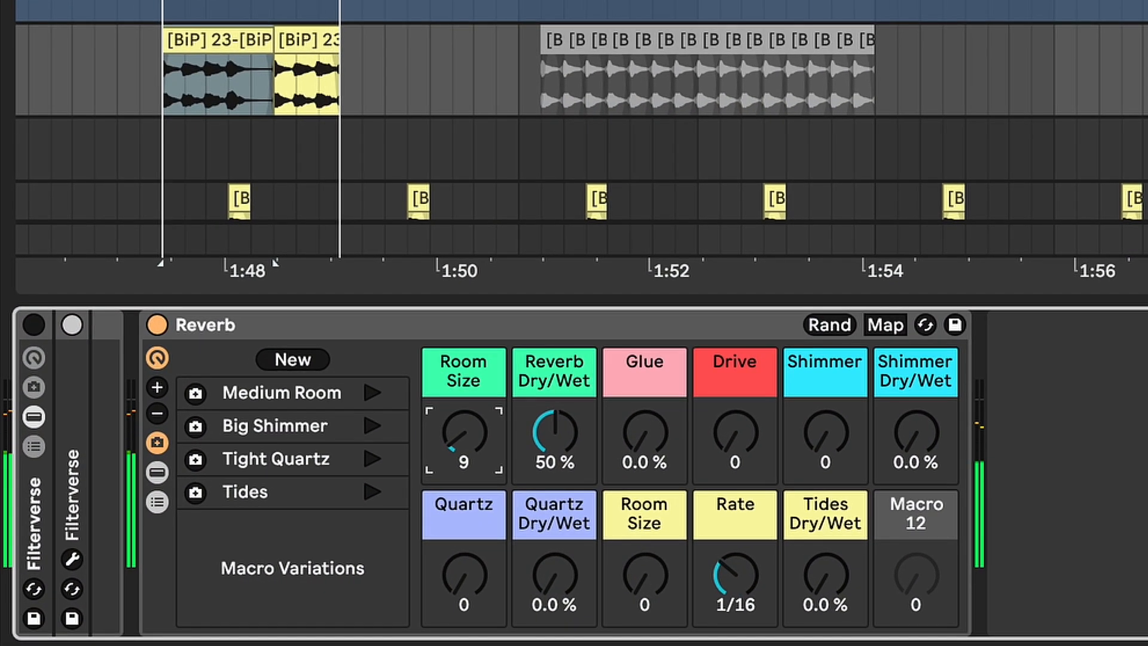
drag(465, 432, 465, 337)
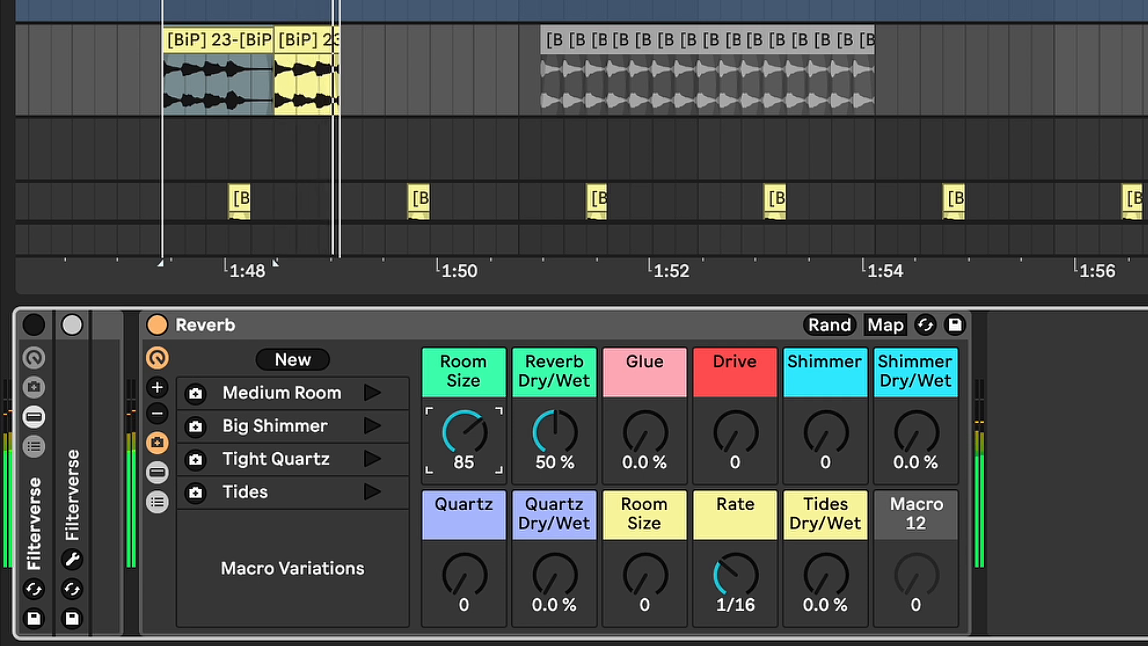
drag(563, 448, 564, 462)
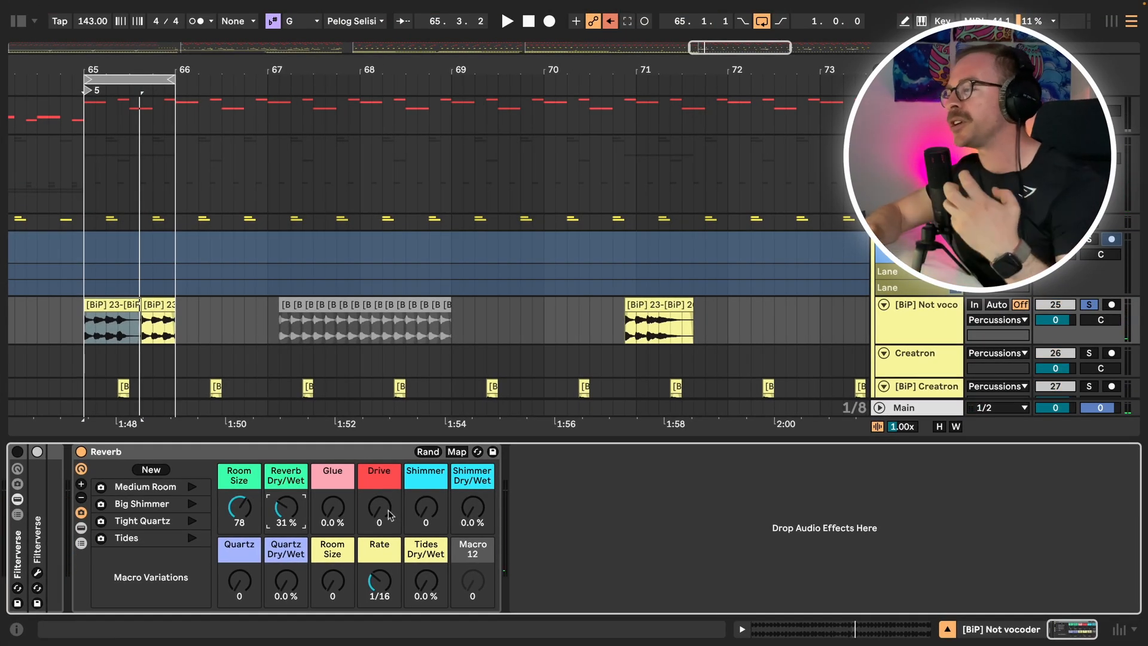
Step: Audition Reverb's Glue at 100 % and Drive at 127, and return both macros and Reverb Dry/Wet to 0
drag(389, 516, 376, 512)
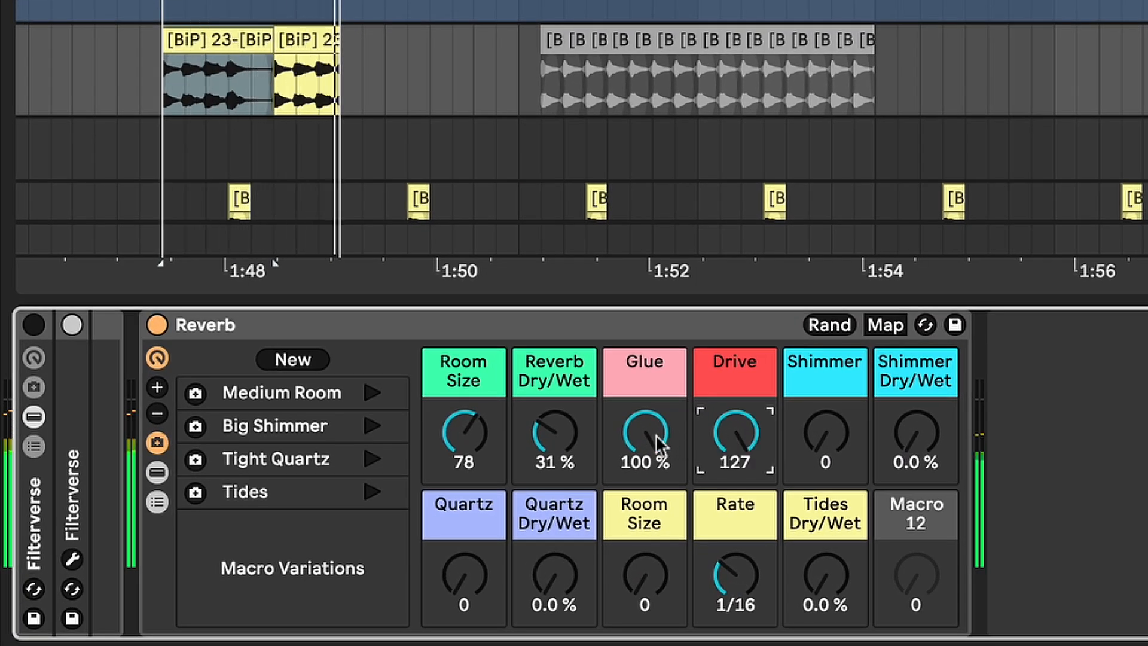
drag(652, 433, 652, 538)
drag(752, 440, 751, 542)
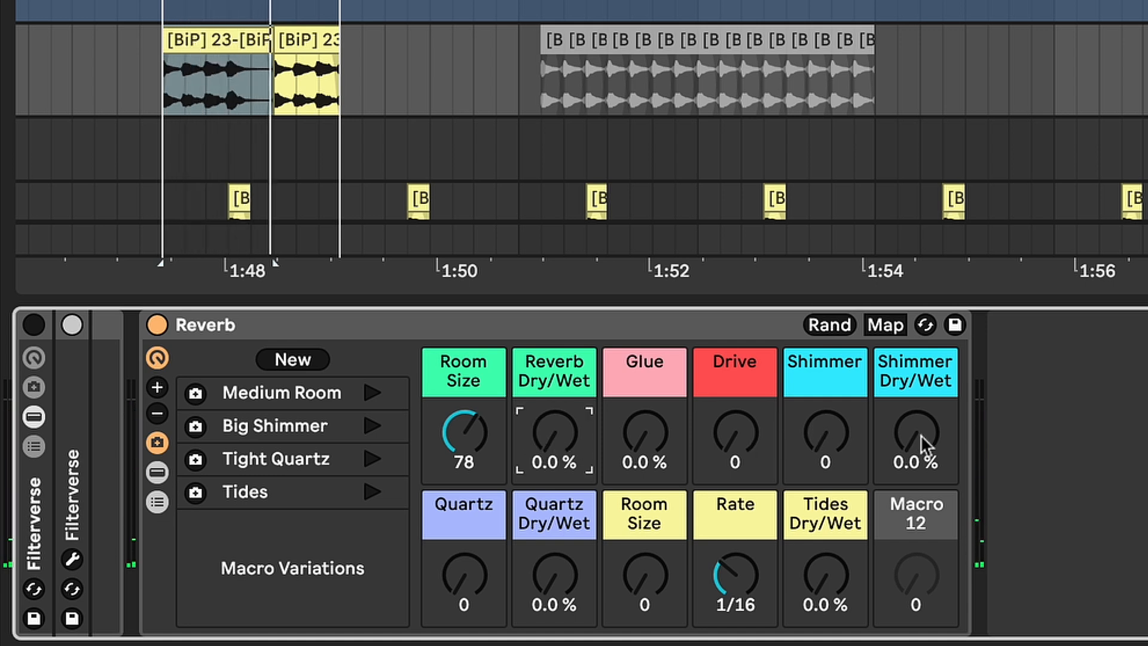
Step: Audition the shimmer with Shimmer Dry/Wet at 52 % and Shimmer at 93, and reset Shimmer Dry/Wet to 0 %
mouse_move(921, 435)
mouse_down()
mouse_move(920, 418)
mouse_move(916, 433)
mouse_up()
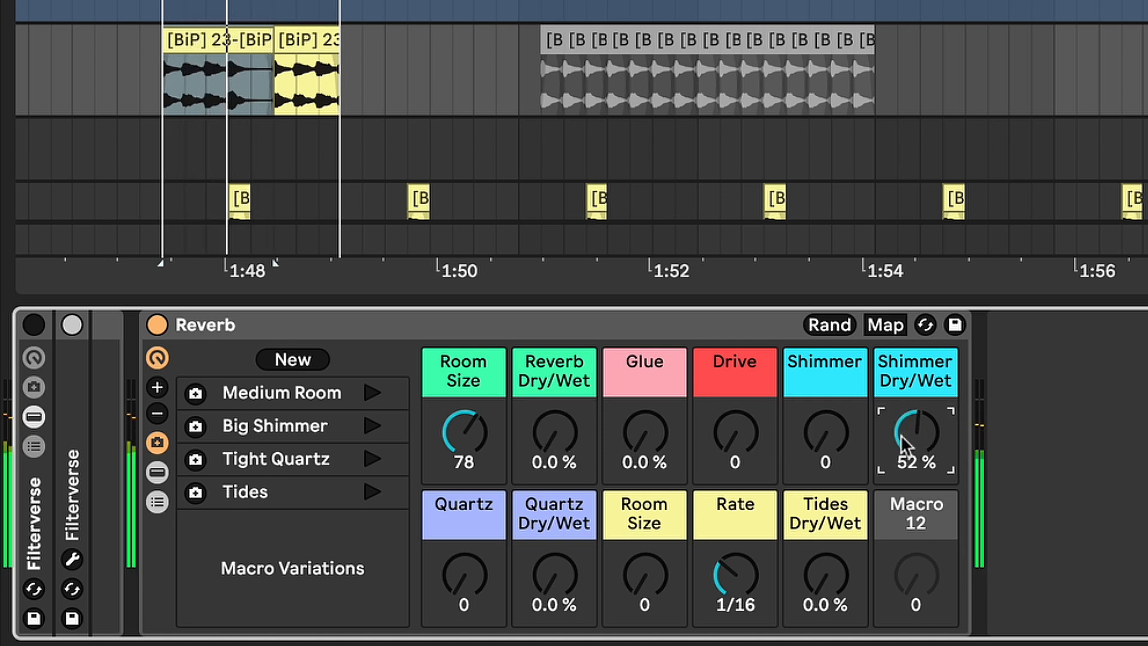
drag(835, 436, 835, 379)
click(918, 433)
key(Delete)
Step: Audition the Quartz effect with Quartz Dry/Wet at 57 % and Quartz at 111, and reset Quartz Dry/Wet to 0 %
drag(552, 568, 553, 534)
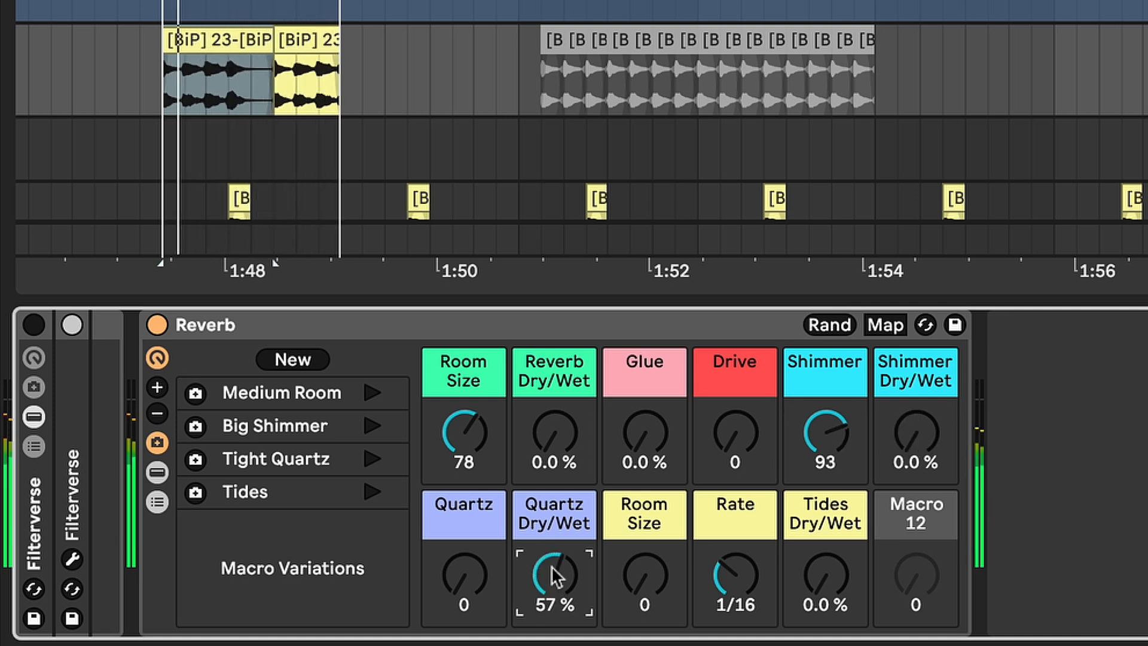
drag(469, 572, 469, 517)
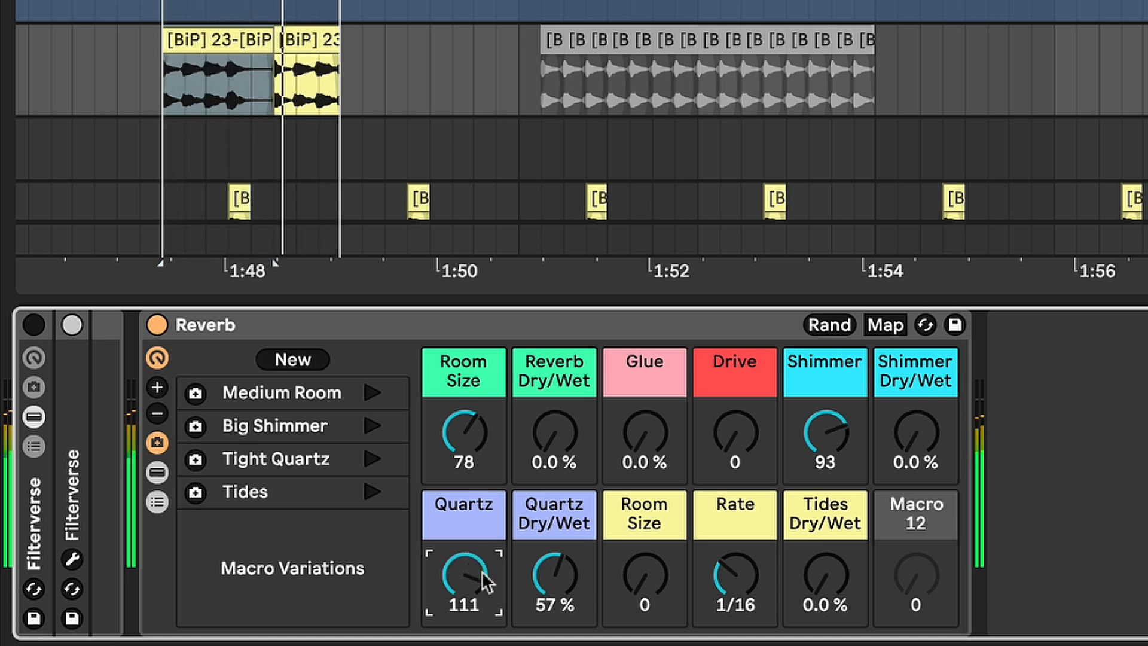
click(551, 577)
key(BackSpace)
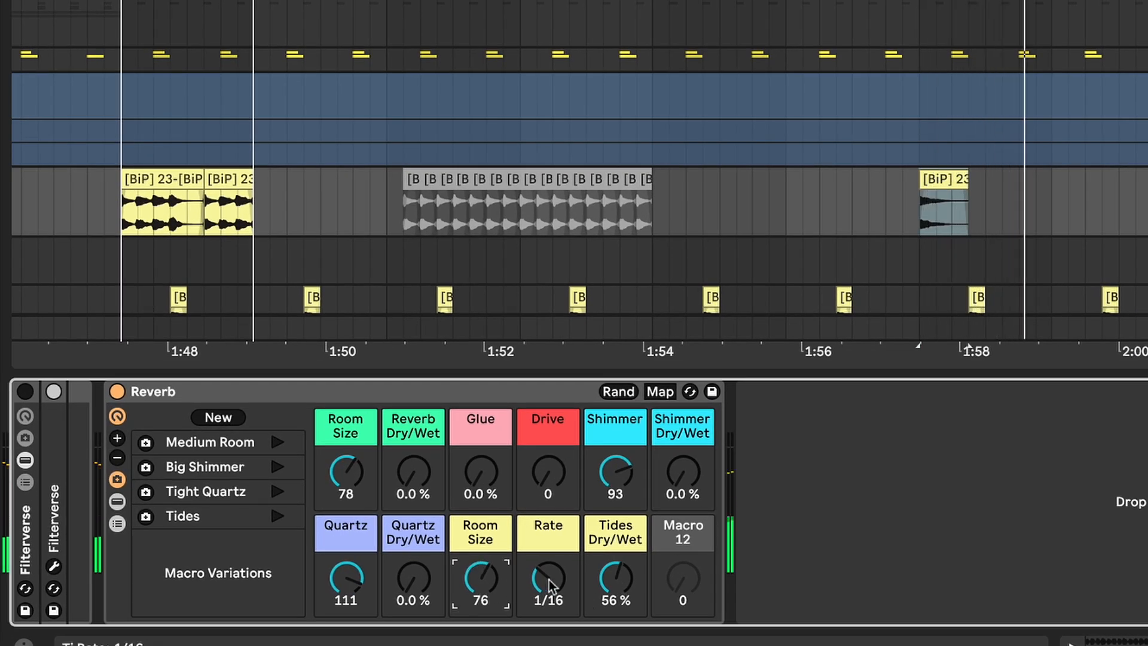
Step: Try Tides rates of 1/8 D, 1/16 T and 1/64 D, setting the Tides Room Size to 99 and sweeping it up and down
drag(549, 579, 549, 580)
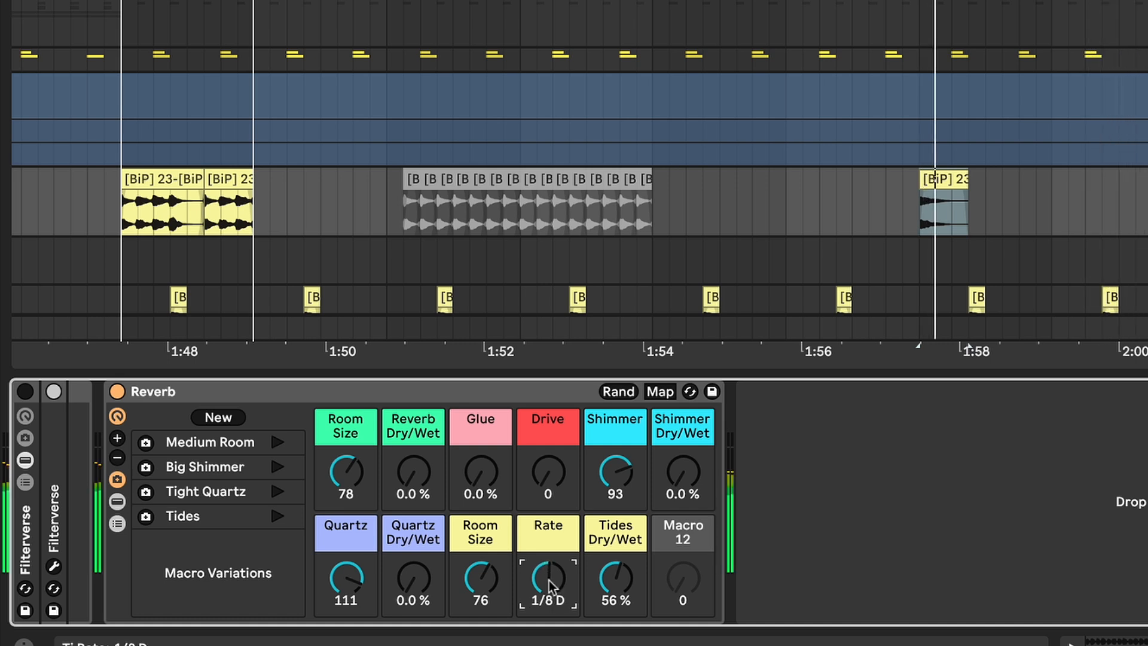
drag(494, 577, 494, 568)
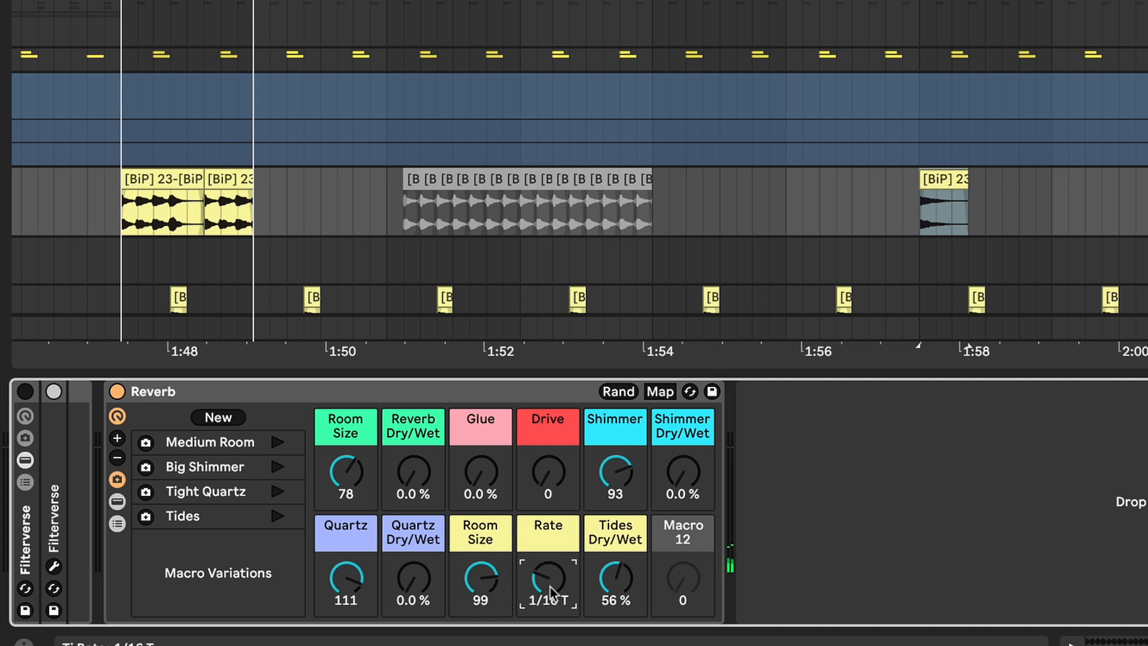
drag(551, 593, 552, 598)
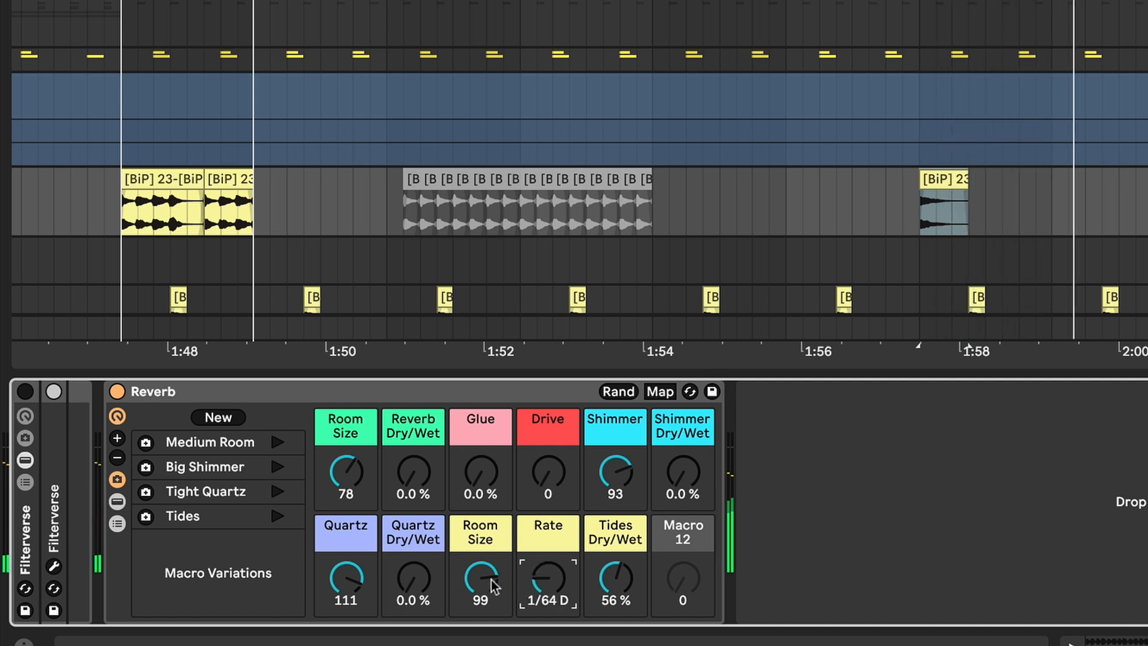
drag(481, 578, 480, 521)
drag(481, 578, 481, 610)
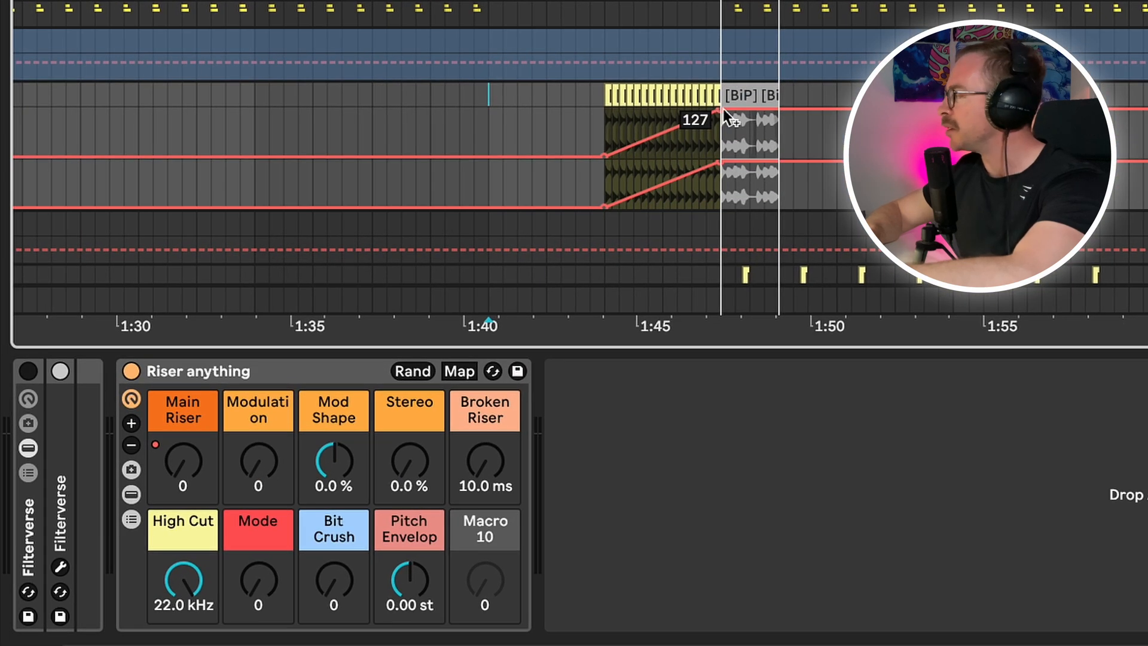
Step: Play the stuttered clips with the Main Riser automation and add a Modulation automation ramp from 0 to 127 across them
click(607, 99)
key(space)
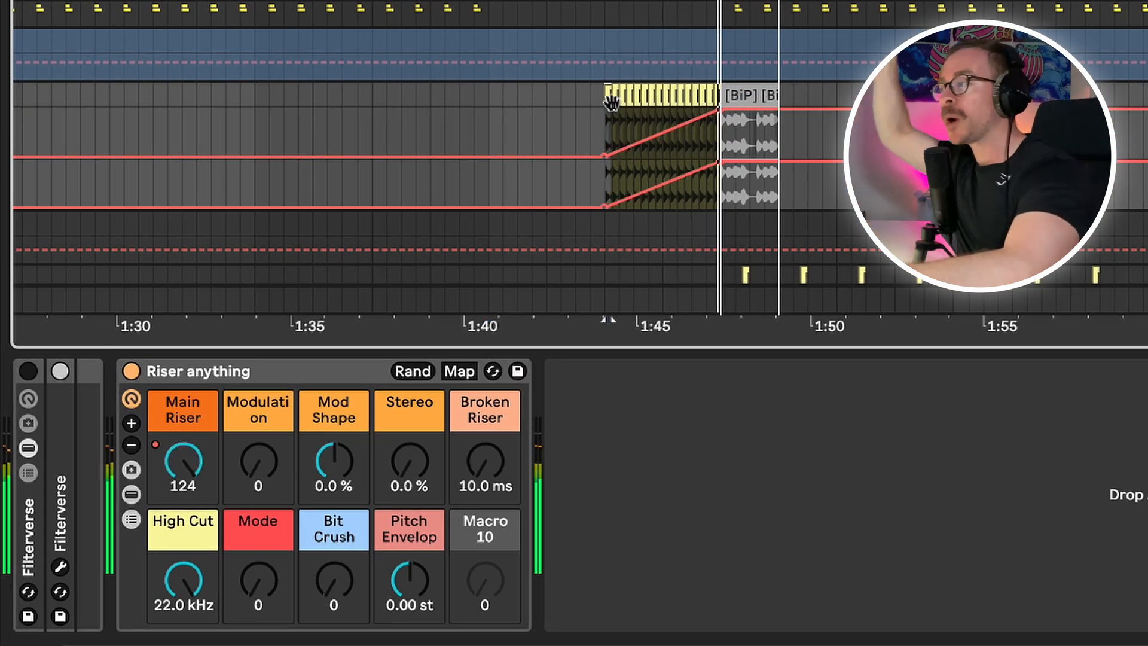
click(258, 478)
click(608, 154)
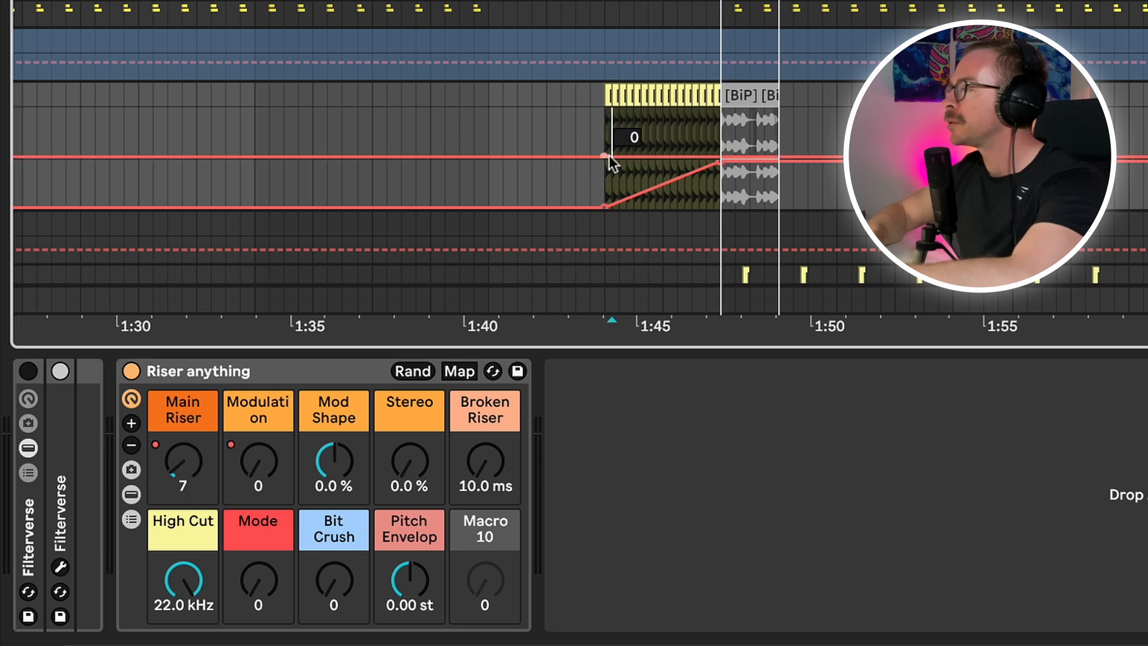
drag(724, 155, 721, 109)
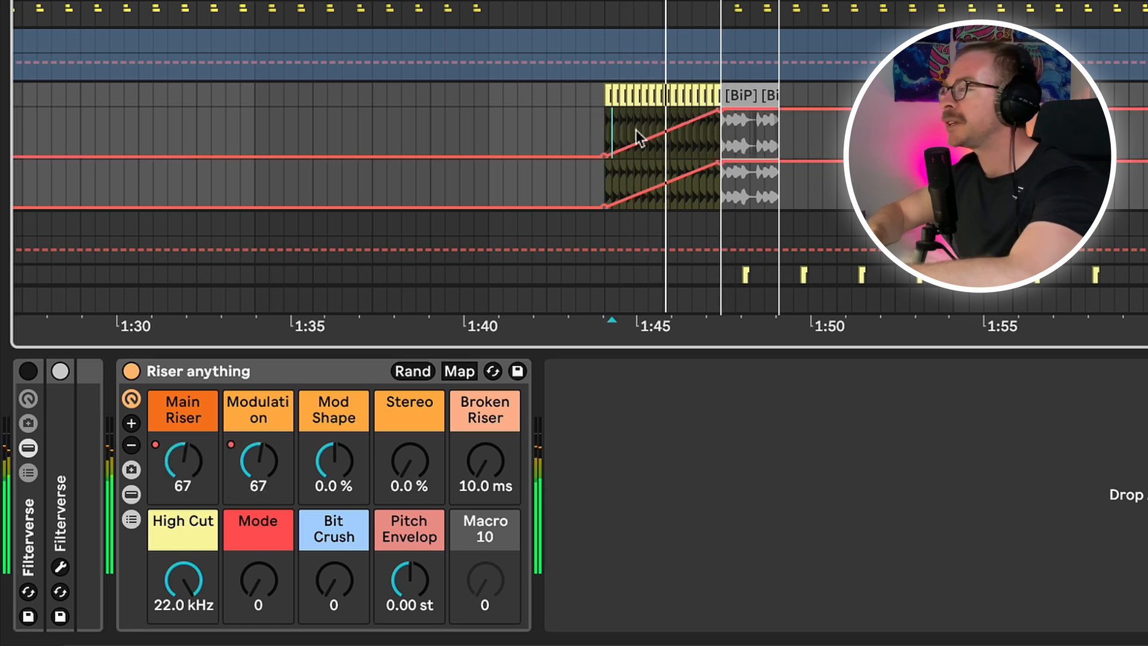
key(space)
Step: Automate Riser anything's Broken Riser from 10.0 ms up to 350 ms across the stuttered clips and play the result
click(479, 452)
click(607, 157)
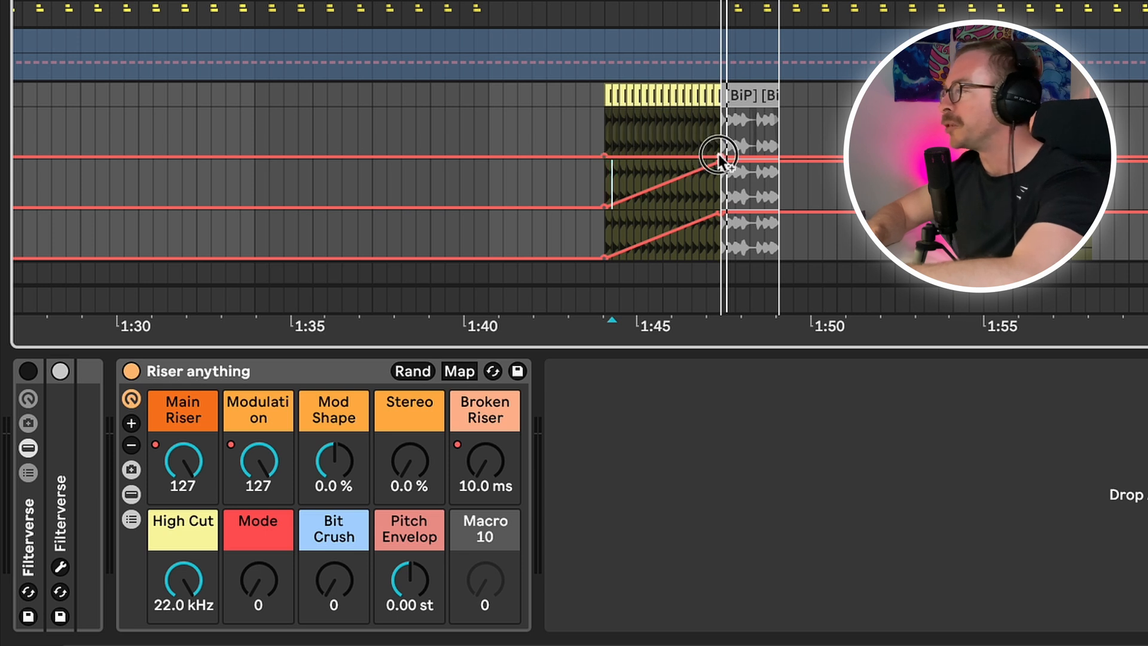
drag(720, 157, 719, 110)
key(space)
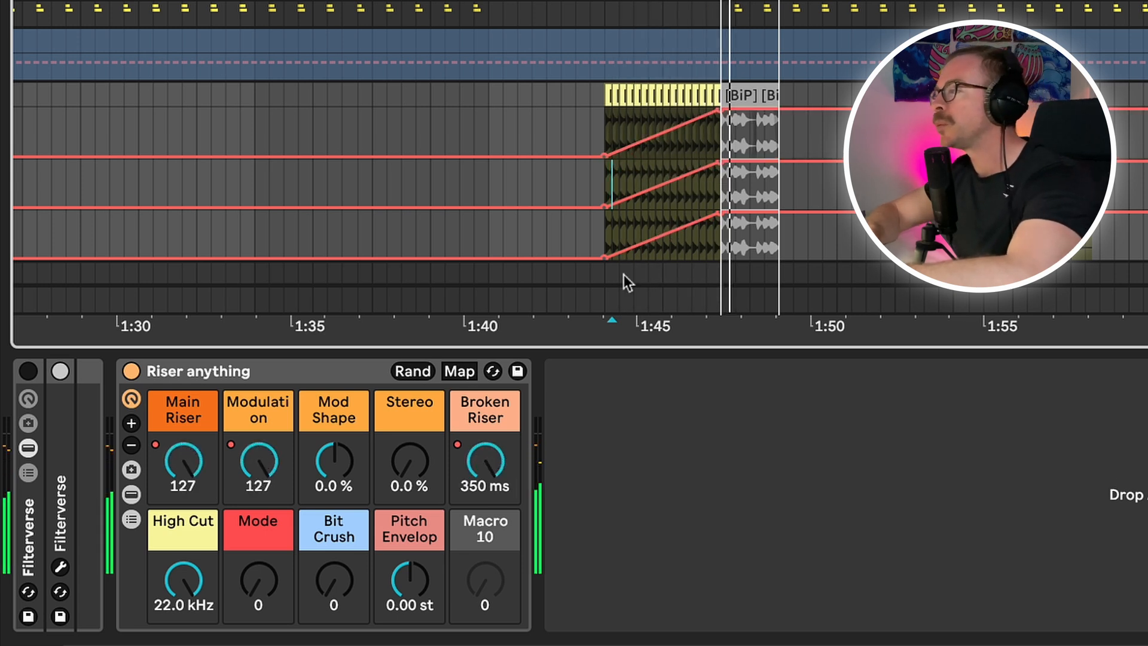
key(space)
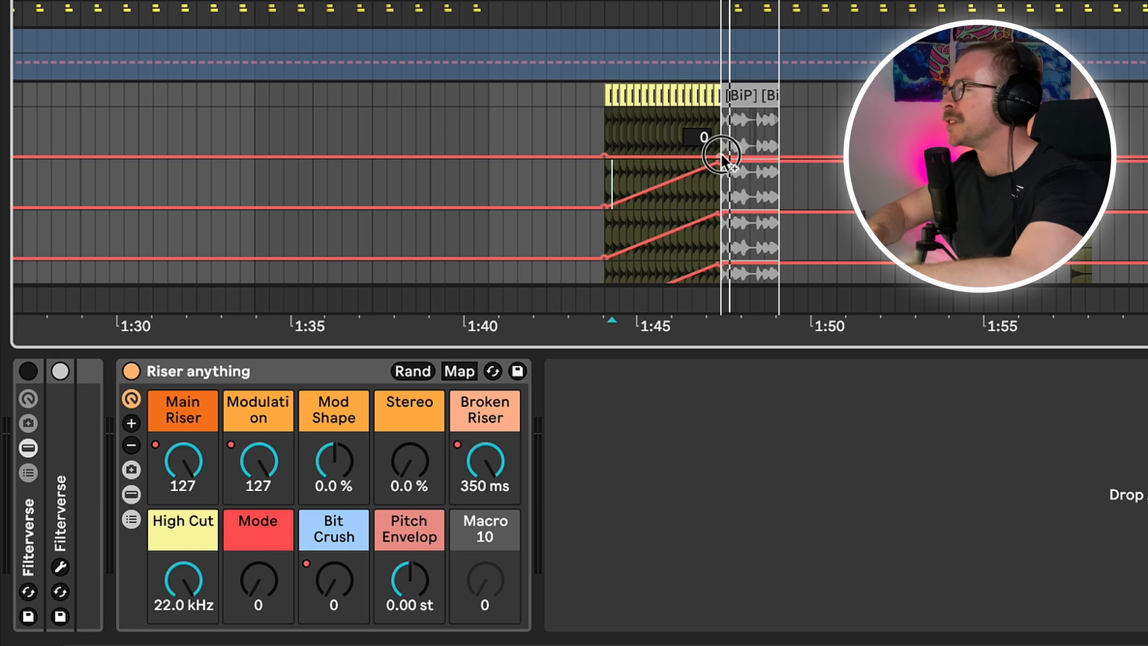
Step: Automate Riser anything's Bit Crush from 0 up to 127 across the stuttered clips and play the result
drag(722, 155, 722, 109)
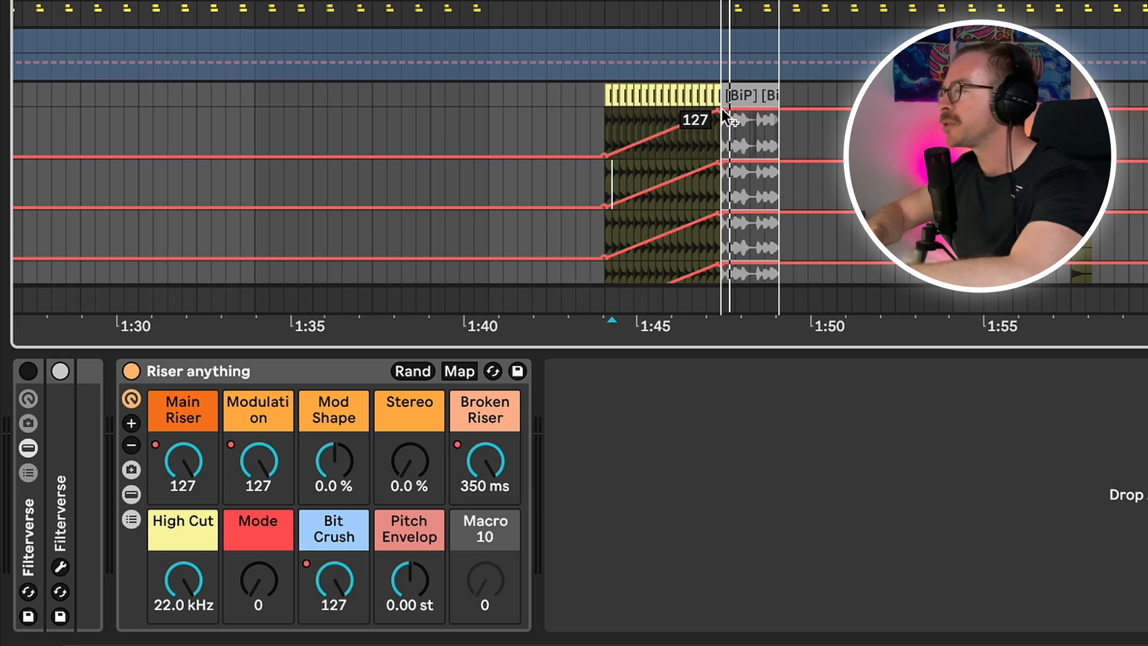
key(space)
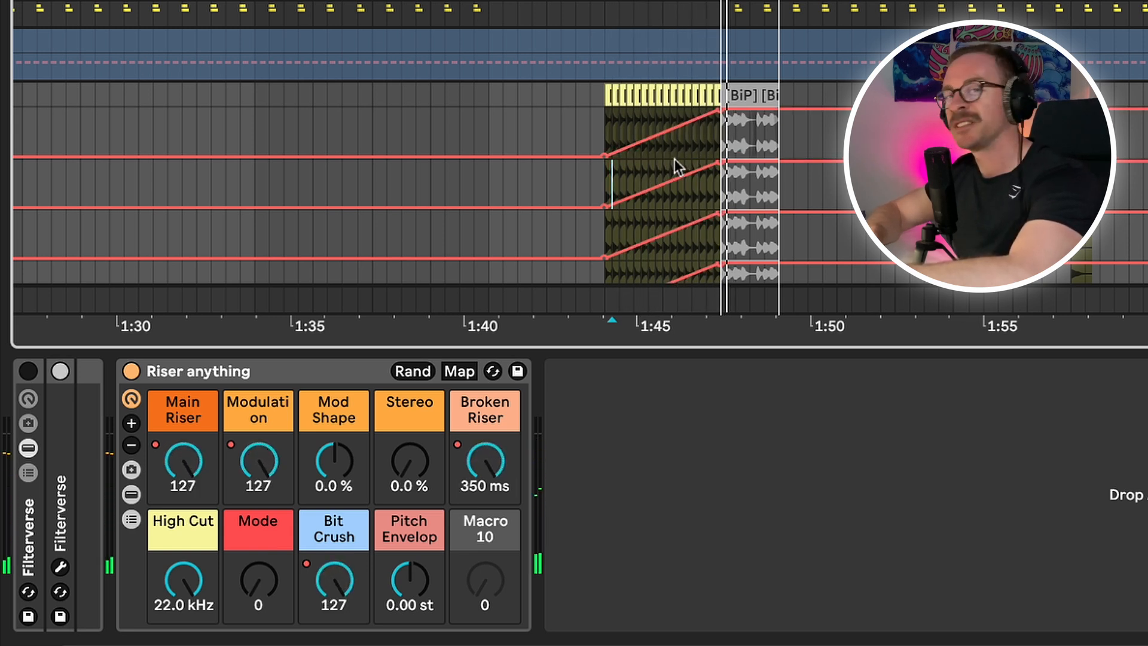
Step: Set Riser anything's Mode to 103 and play the stuttered clips with the existing riser automation
click(258, 580)
drag(267, 587, 267, 556)
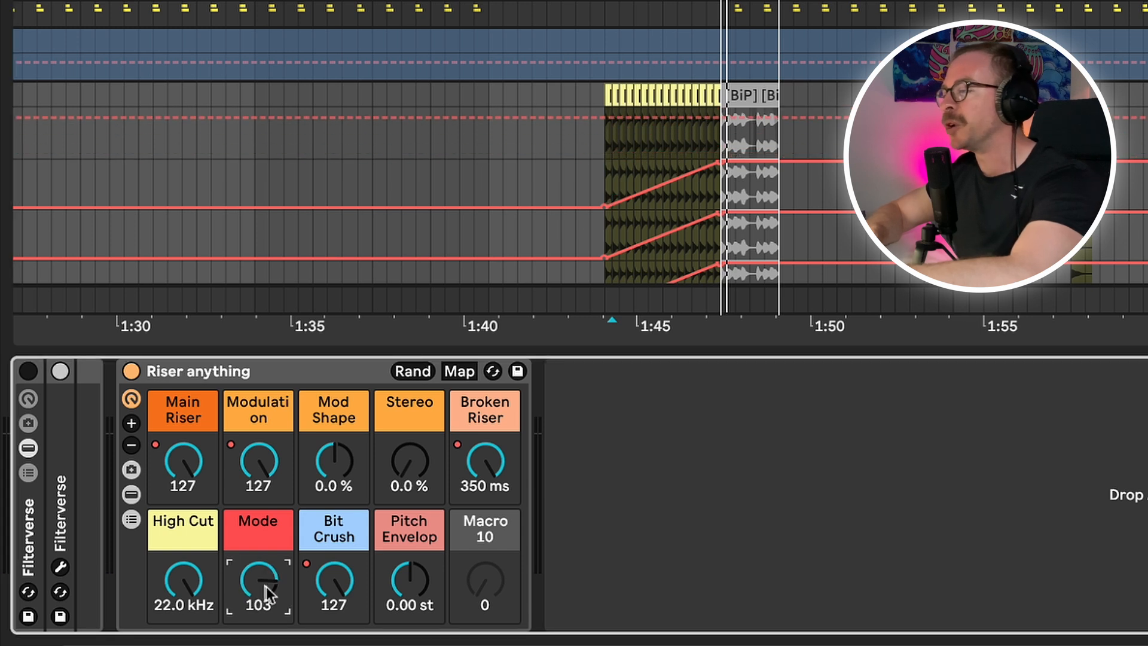
key(space)
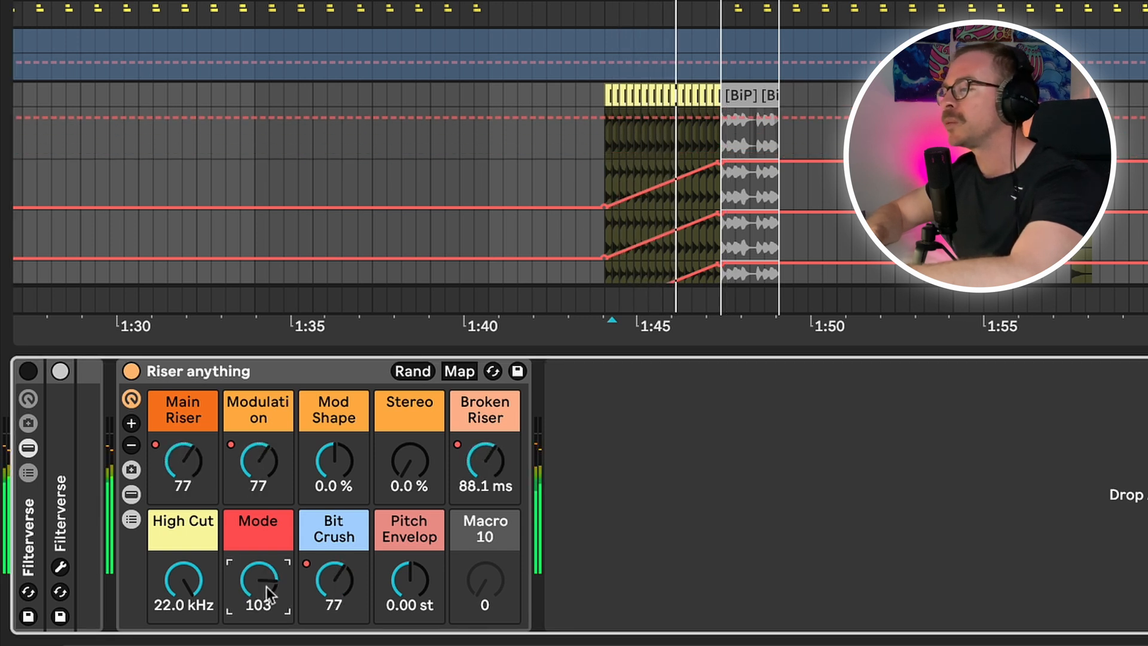
Step: Raise Riser anything's Stereo to 50 % and Pitch Envelope to 24.00 st while the stuttered clips play
click(407, 440)
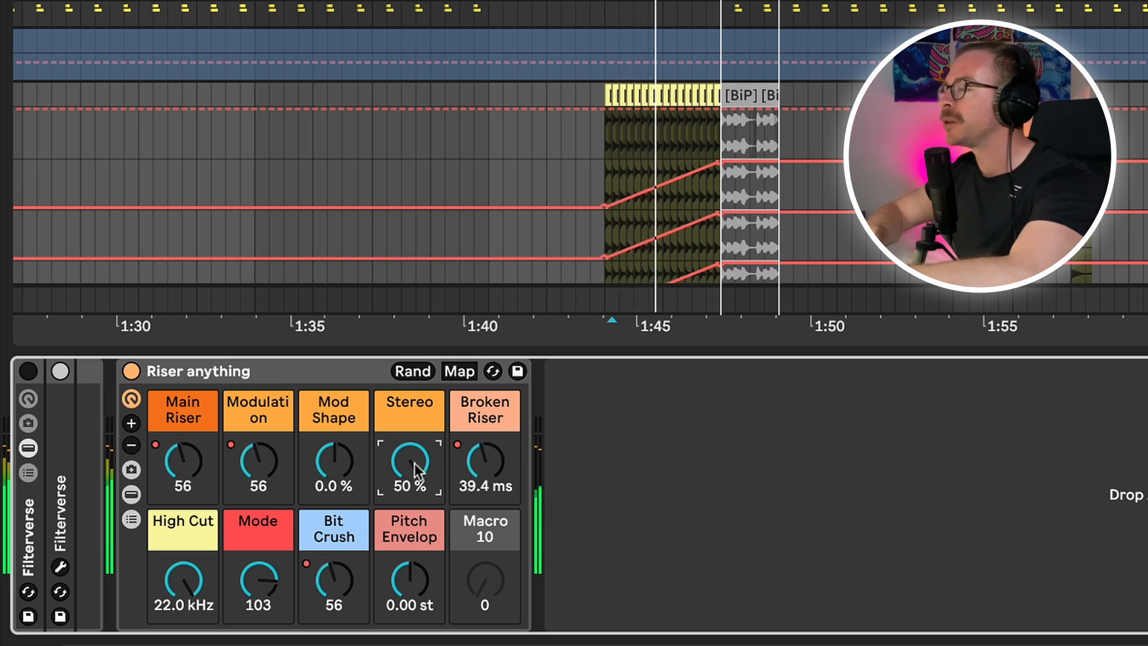
click(414, 587)
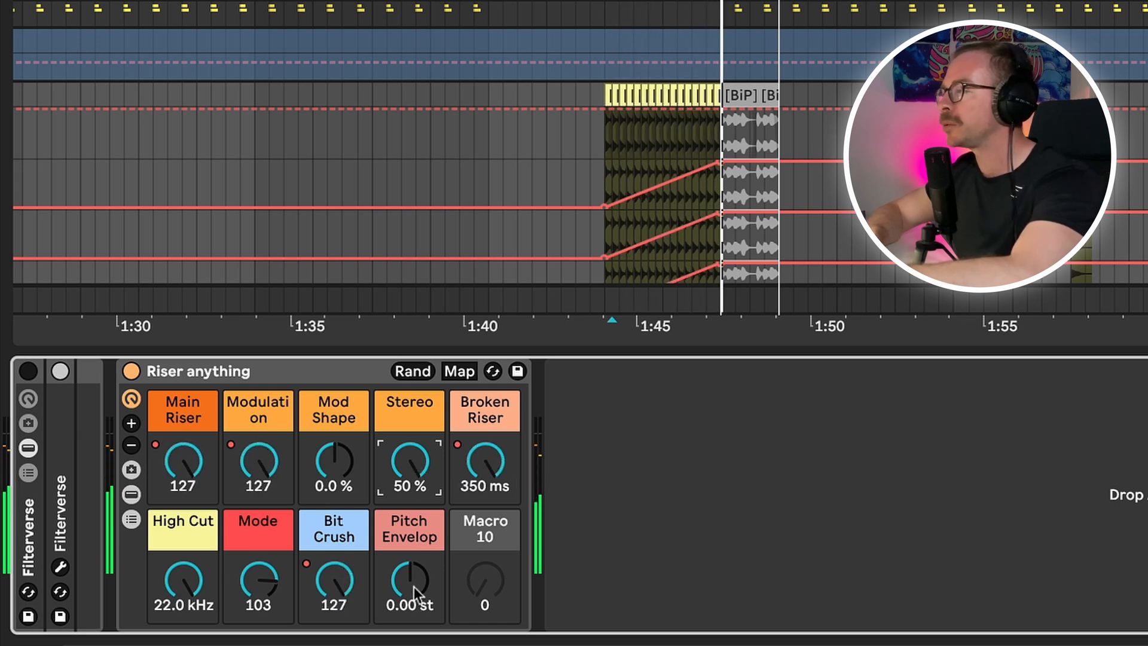
drag(414, 586, 415, 587)
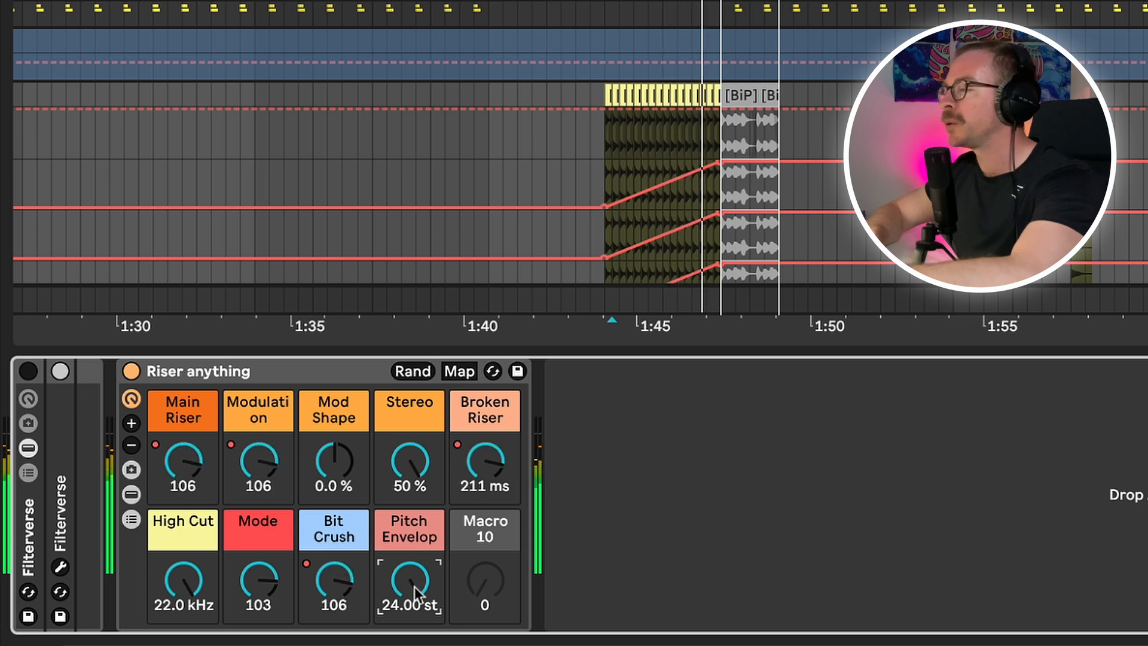
click(192, 580)
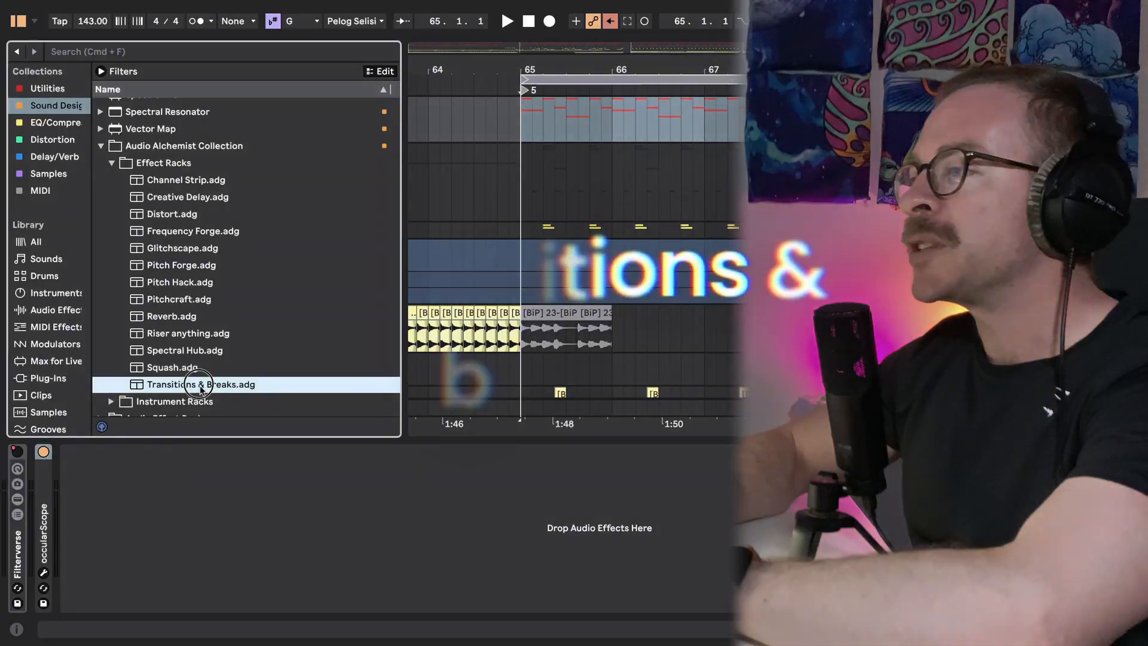
Step: Add the Transitions & Breaks rack to the track and sweep its Washout and Underwater macros while the loop plays
drag(201, 389, 172, 499)
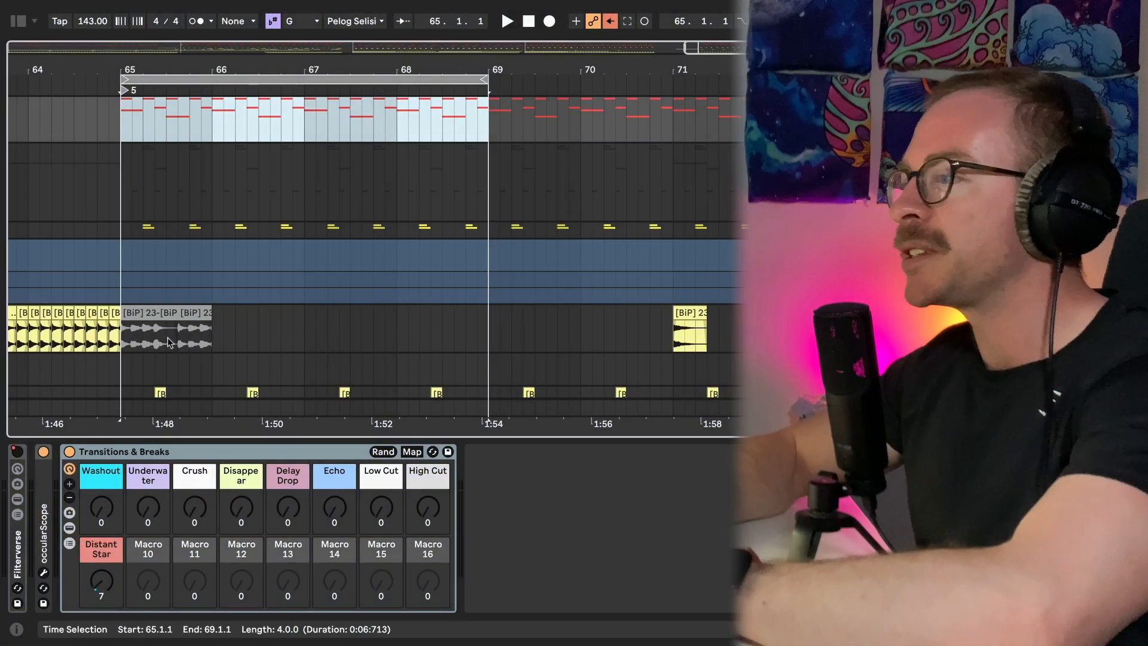
key(space)
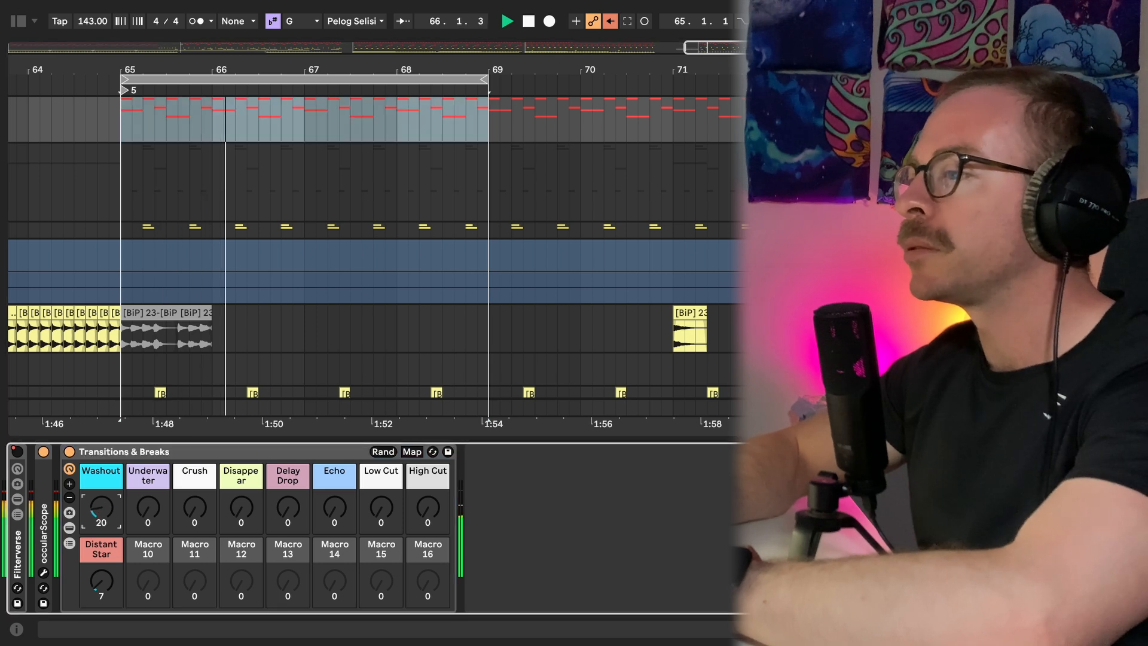
drag(109, 510, 110, 491)
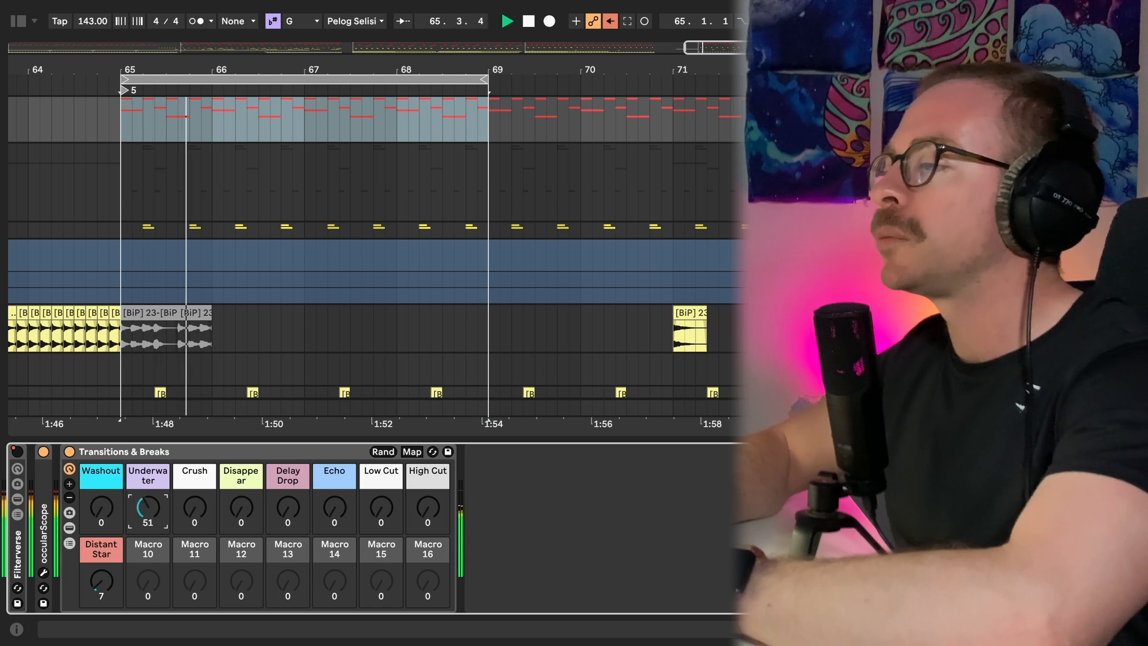
drag(147, 507, 148, 496)
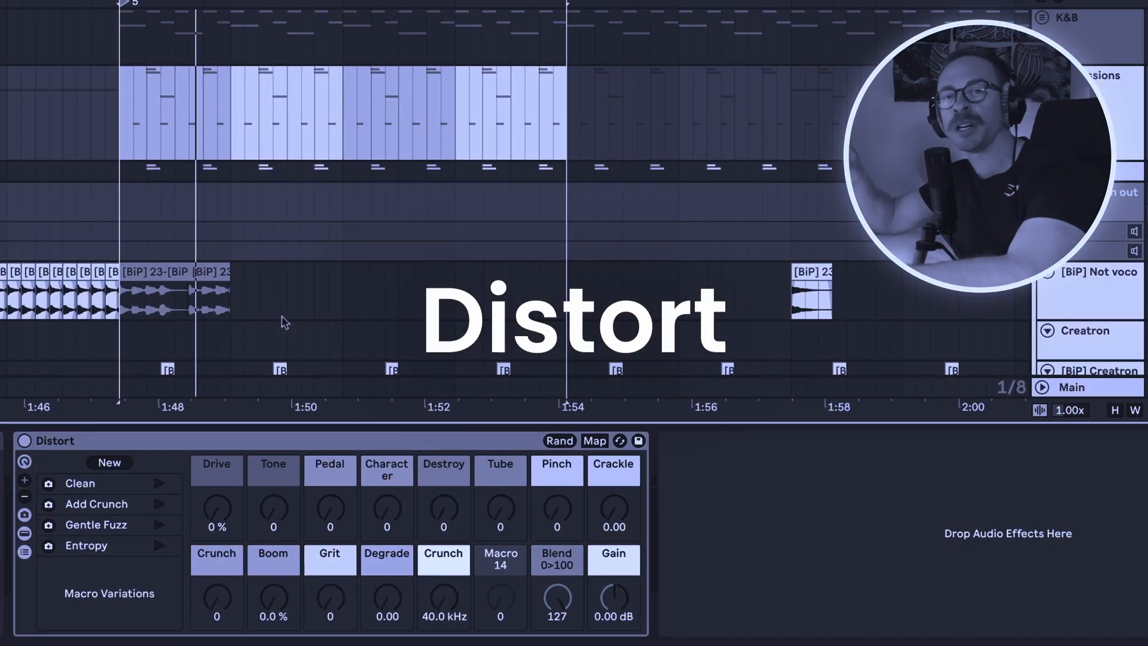
Step: Play the loop through the Distort rack, try Drive at 65 % with Tone at 81, and reset both to zero
key(space)
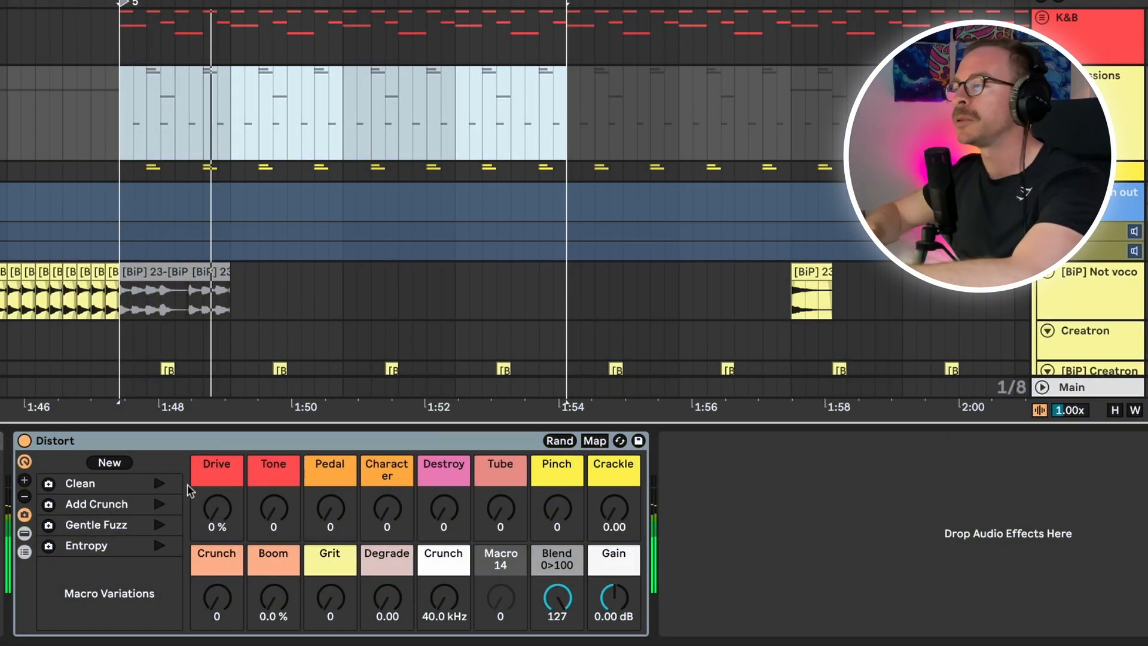
drag(217, 508, 275, 485)
click(275, 512)
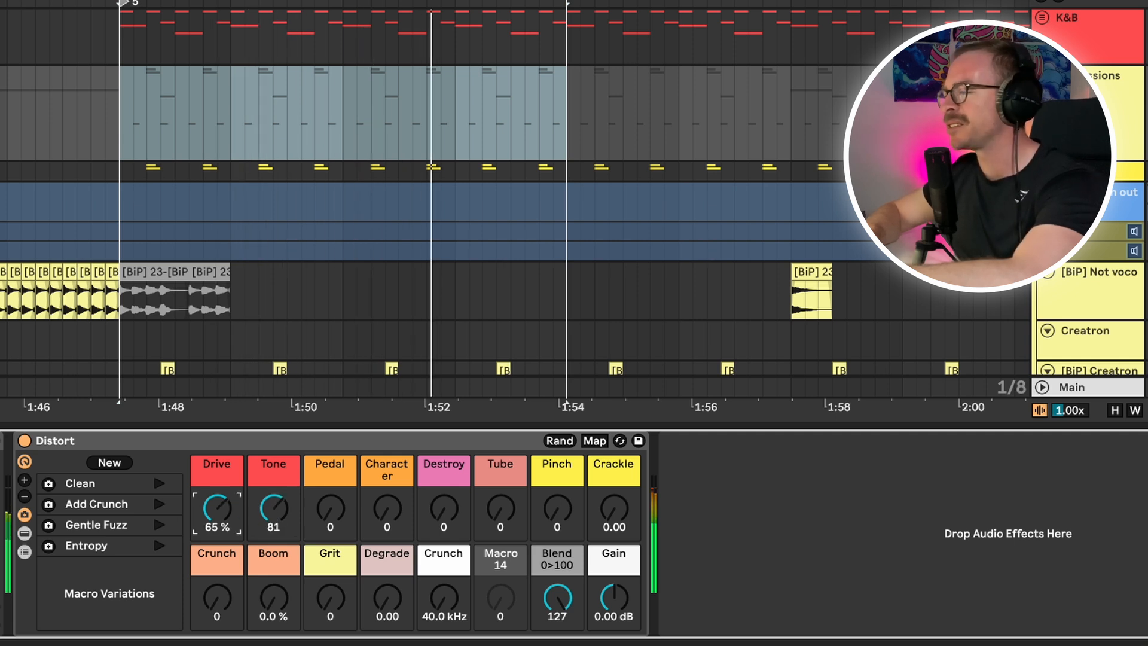
drag(220, 512, 220, 512)
double_click(220, 512)
double_click(280, 513)
Step: Audition Distort's Pedal, Character, Destroy and Tube macros one at a time, returning each to zero
drag(330, 512, 330, 470)
drag(387, 518, 387, 468)
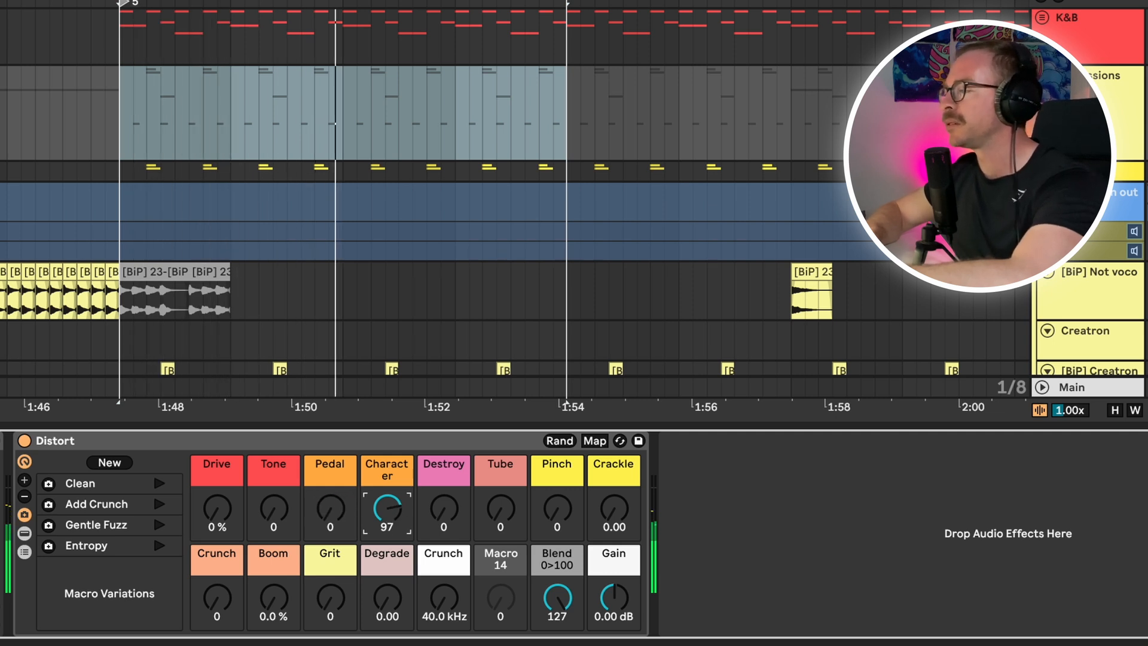
mouse_move(443, 518)
mouse_down()
mouse_move(444, 468)
mouse_move(444, 519)
mouse_up()
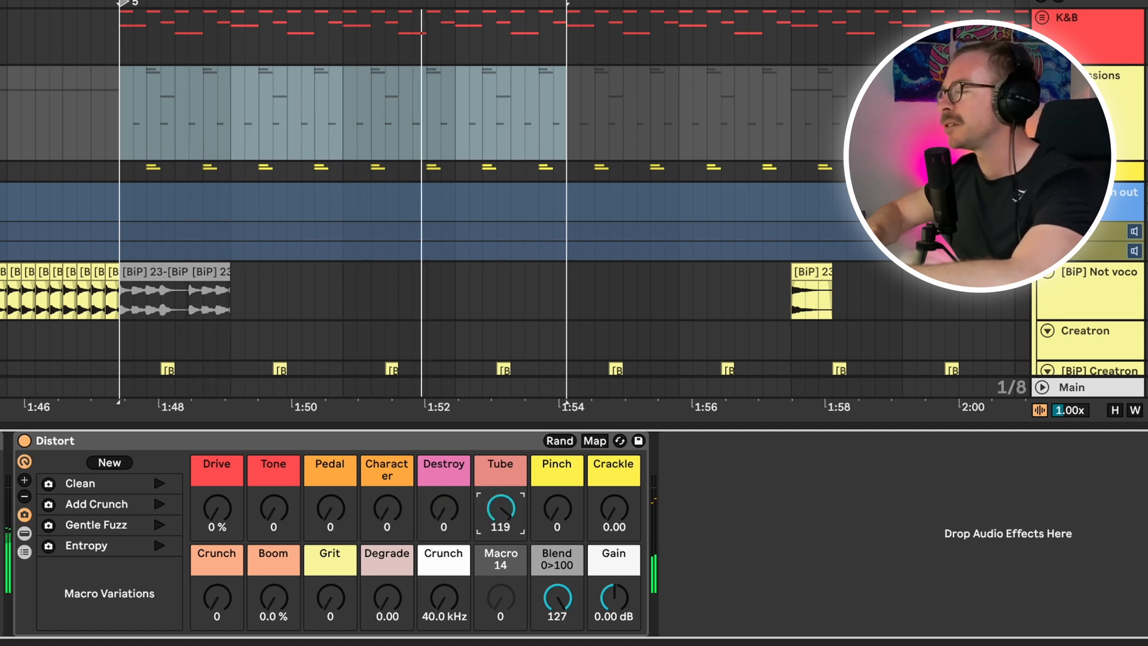
drag(501, 508, 501, 577)
Step: Try Distort's Pinch at 75 combined with Crackle at 0.19, resetting both macros to zero
drag(565, 506, 564, 462)
click(614, 508)
drag(614, 509, 614, 505)
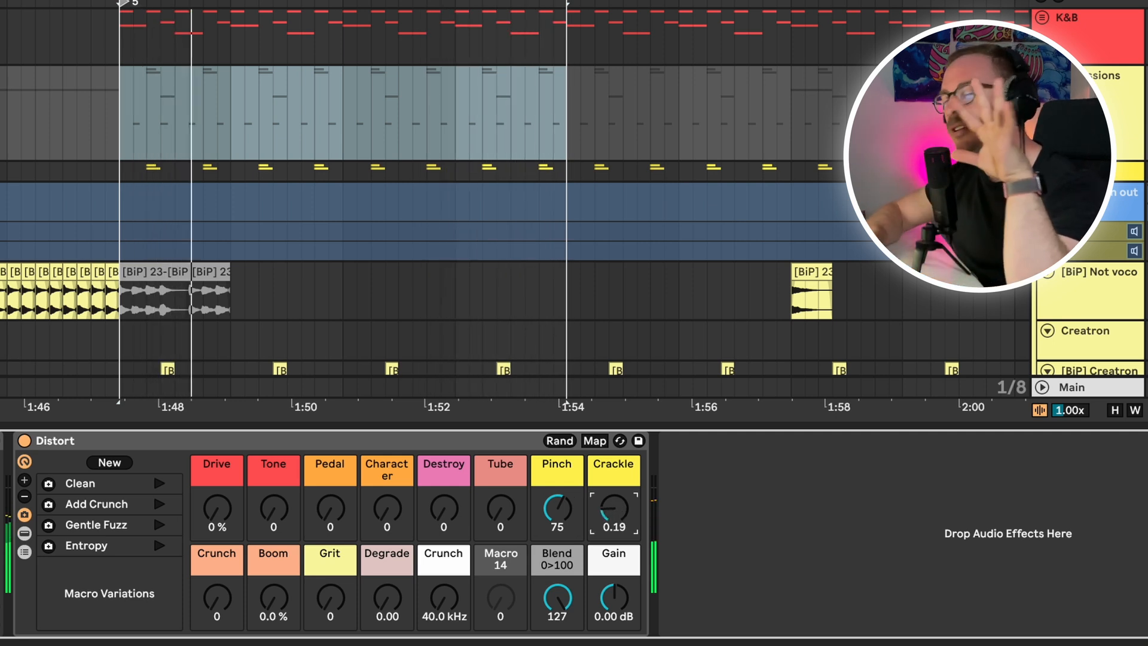
drag(614, 509, 551, 516)
click(558, 508)
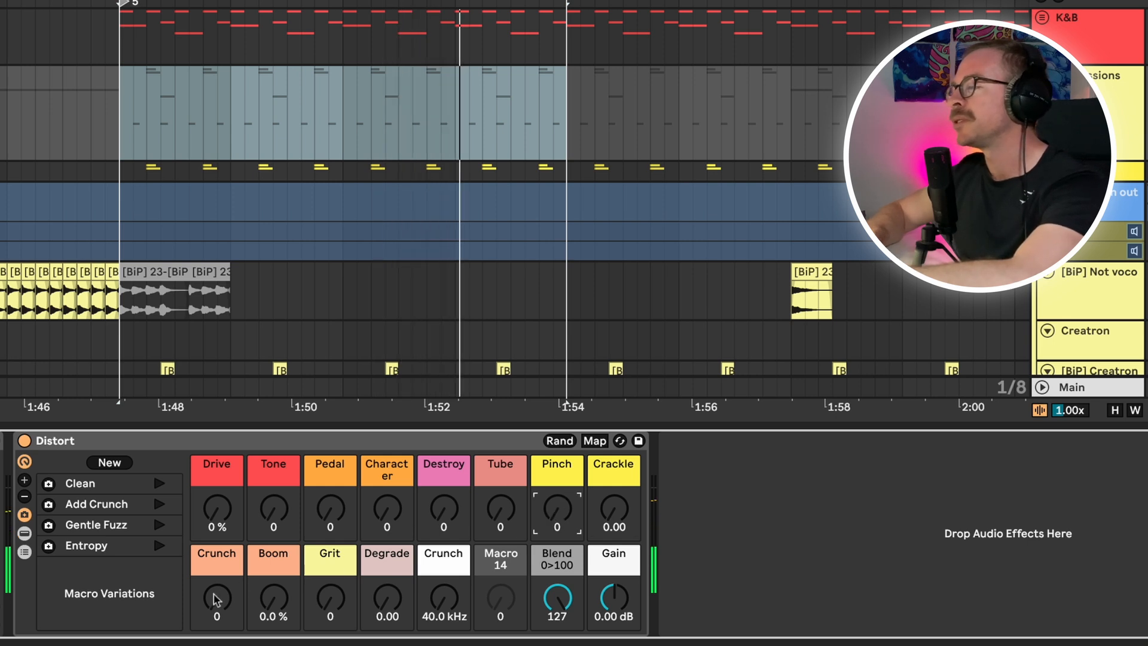
Step: Try Distort's Crunch at 64 with Boom at 100 %, reset both, and audition the macros from Grit to the second Crunch
drag(217, 598, 217, 577)
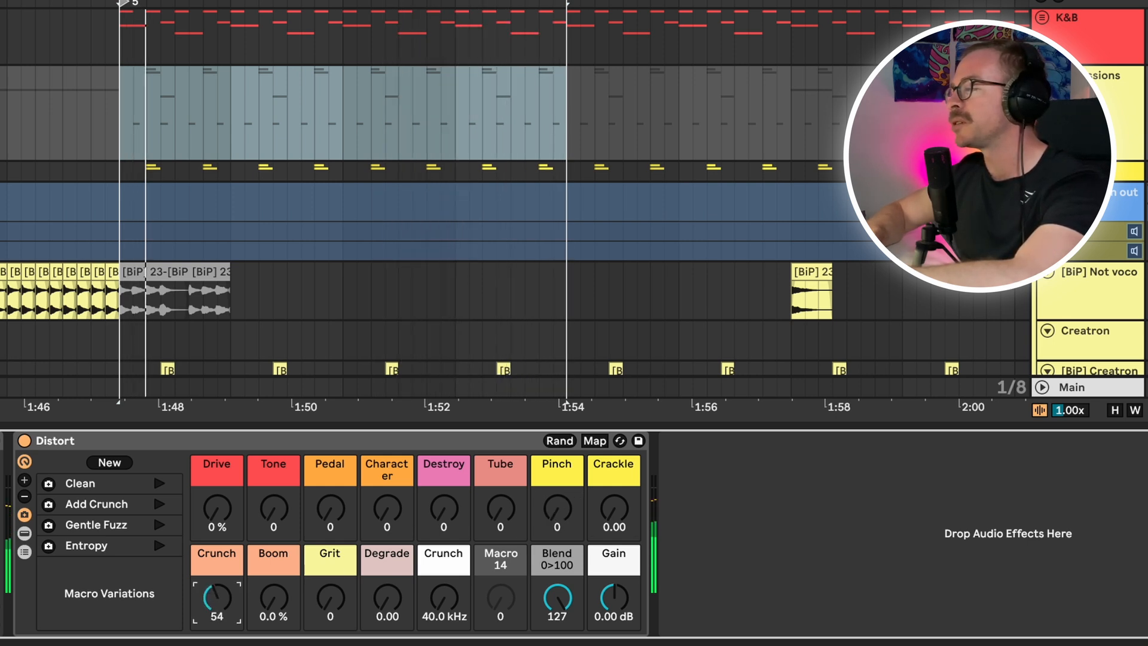
click(274, 598)
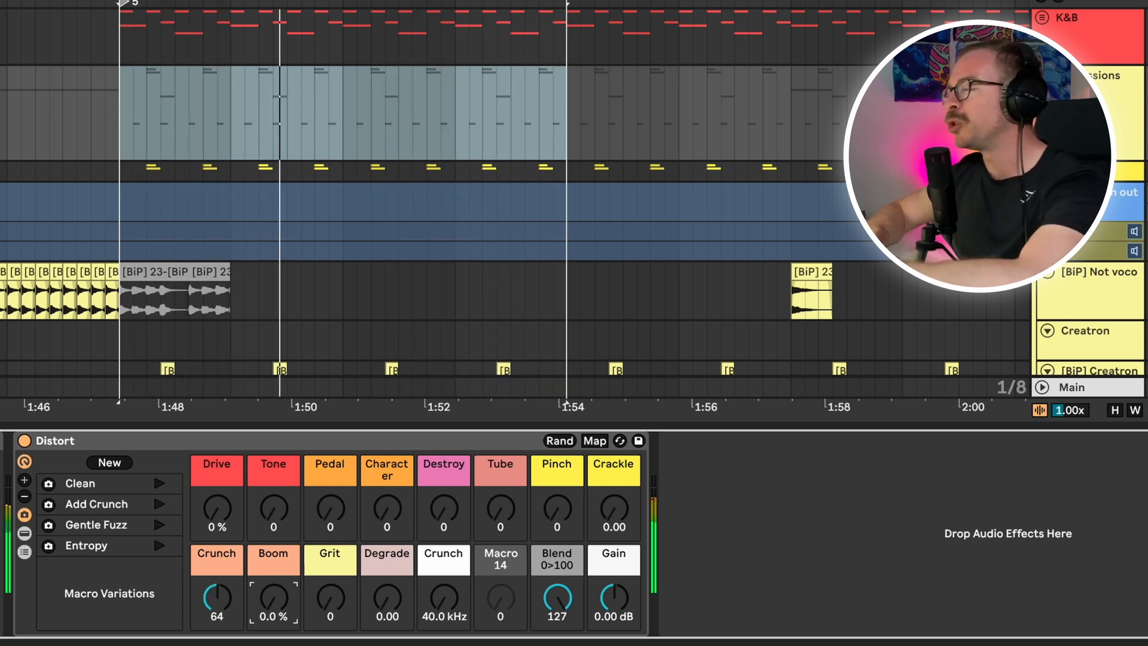
drag(273, 598, 273, 556)
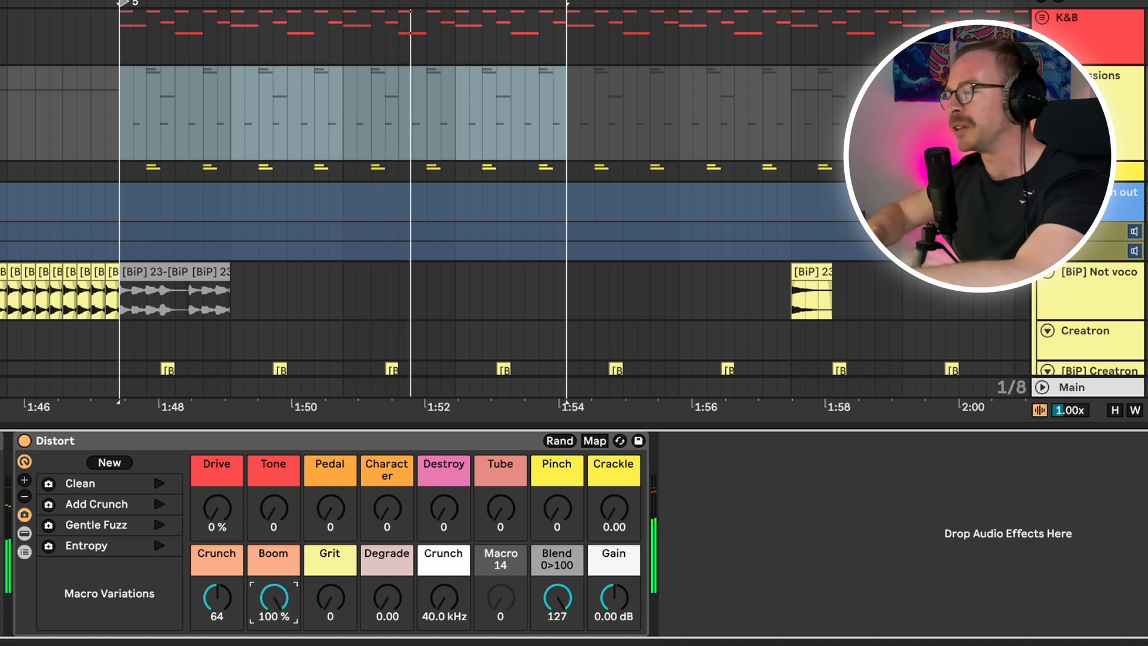
double_click(274, 603)
double_click(217, 601)
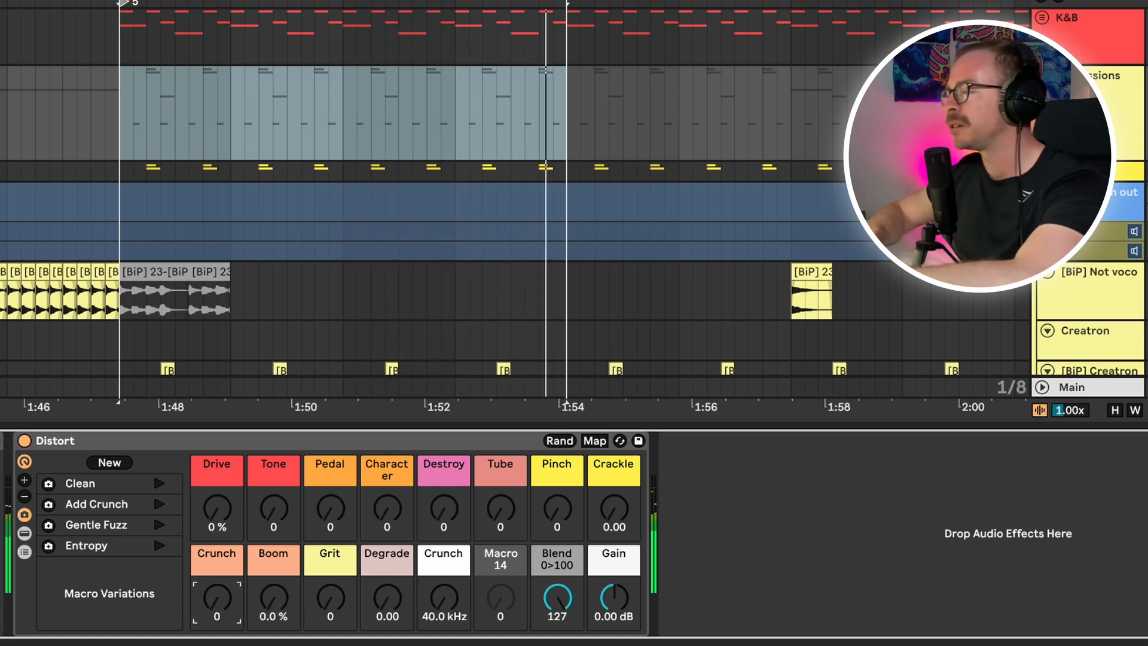
drag(330, 599, 454, 609)
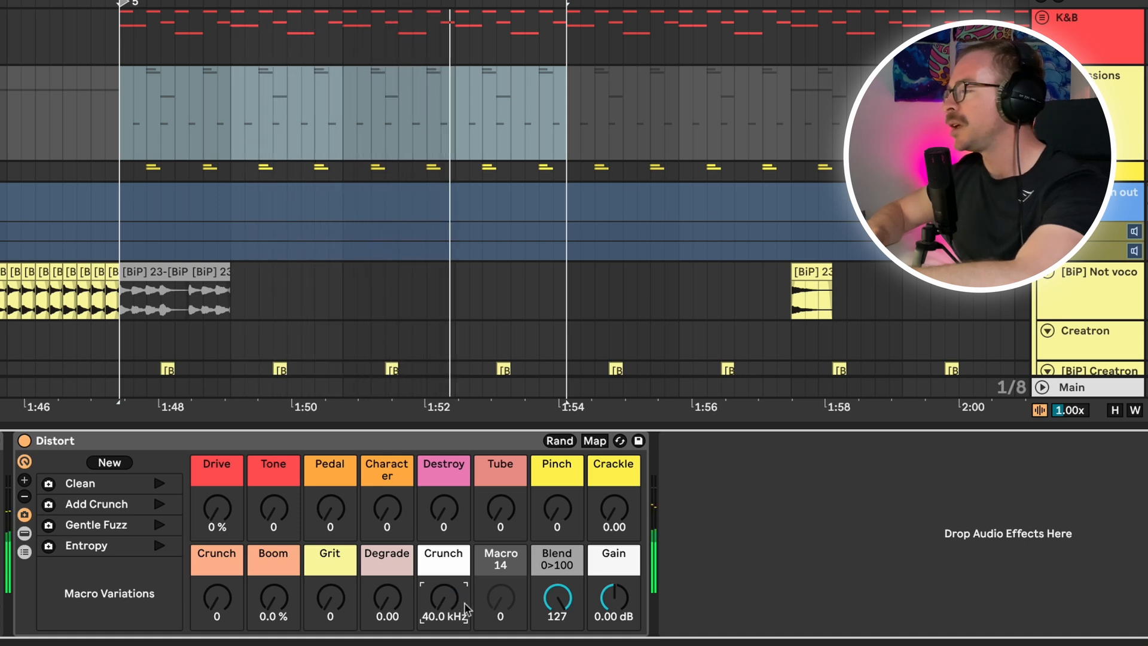
Step: Set Distort's Drive to 61 % and Tone to 82, and lower Blend to 19 for parallel distortion
drag(216, 508, 216, 458)
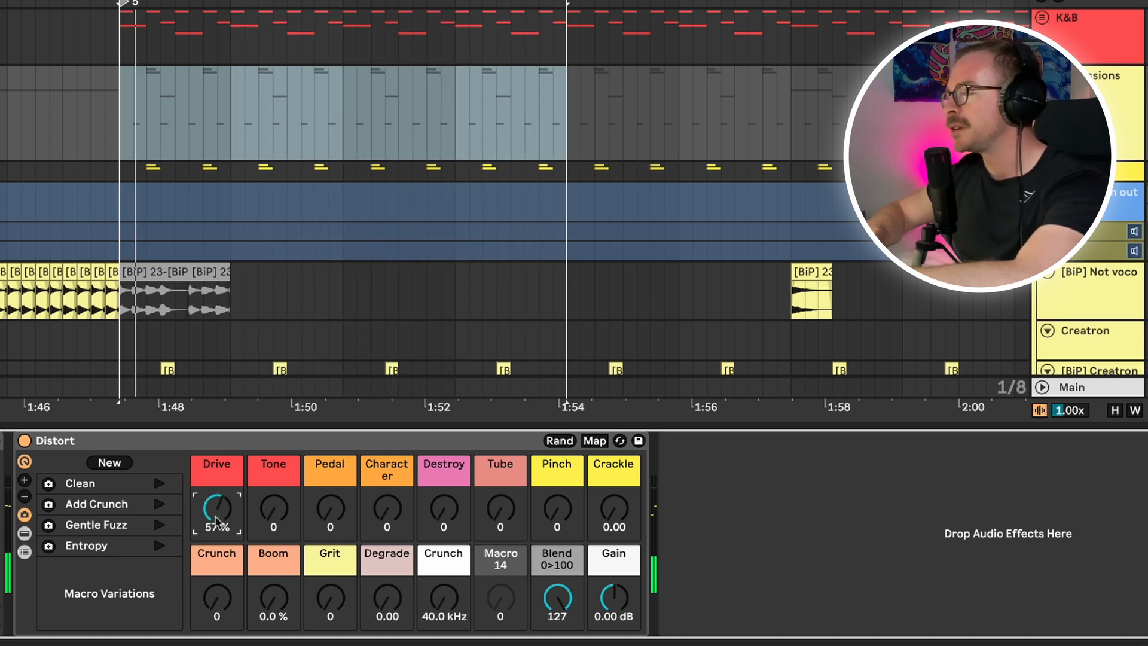
drag(286, 521, 285, 473)
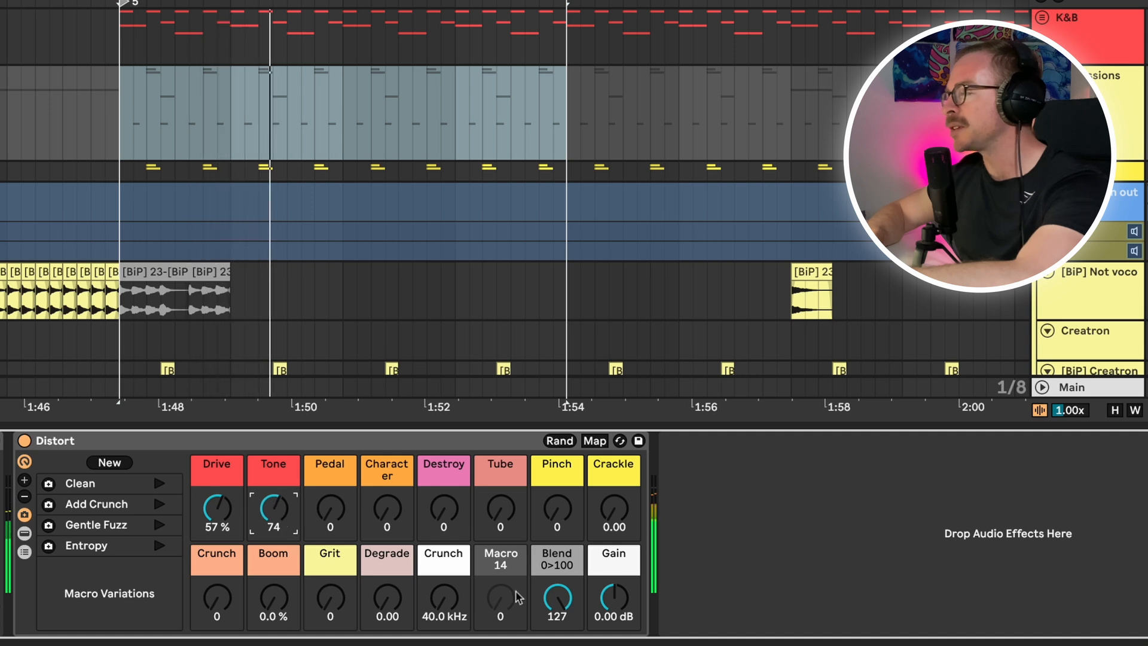
click(561, 603)
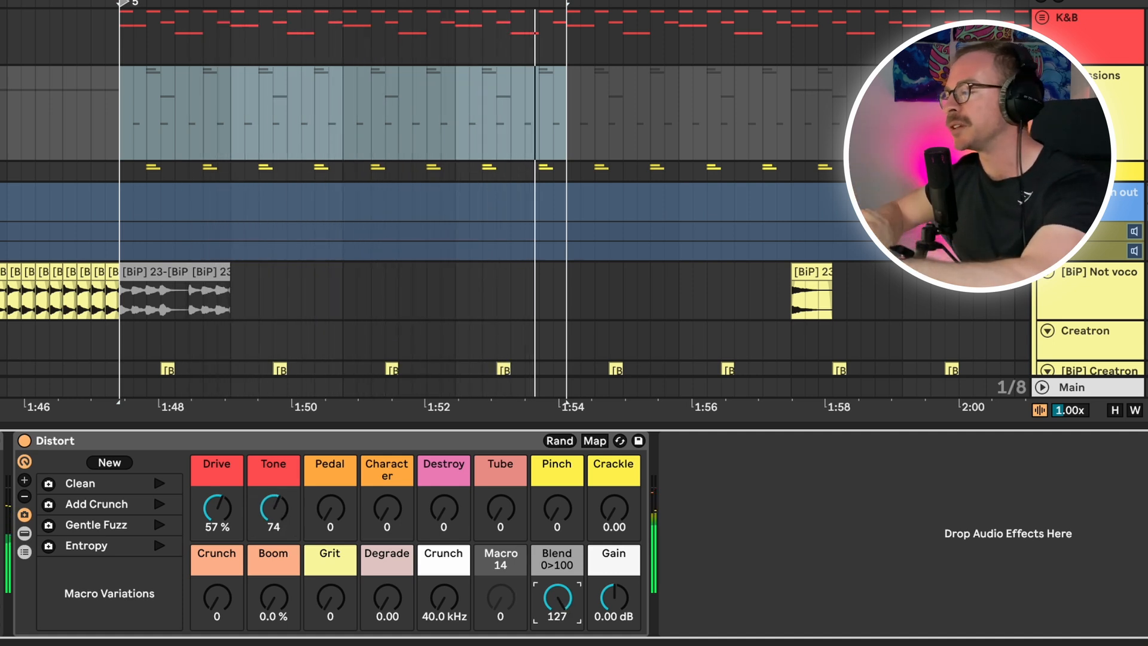
mouse_move(558, 598)
mouse_down()
mouse_move(557, 613)
mouse_move(558, 603)
mouse_up()
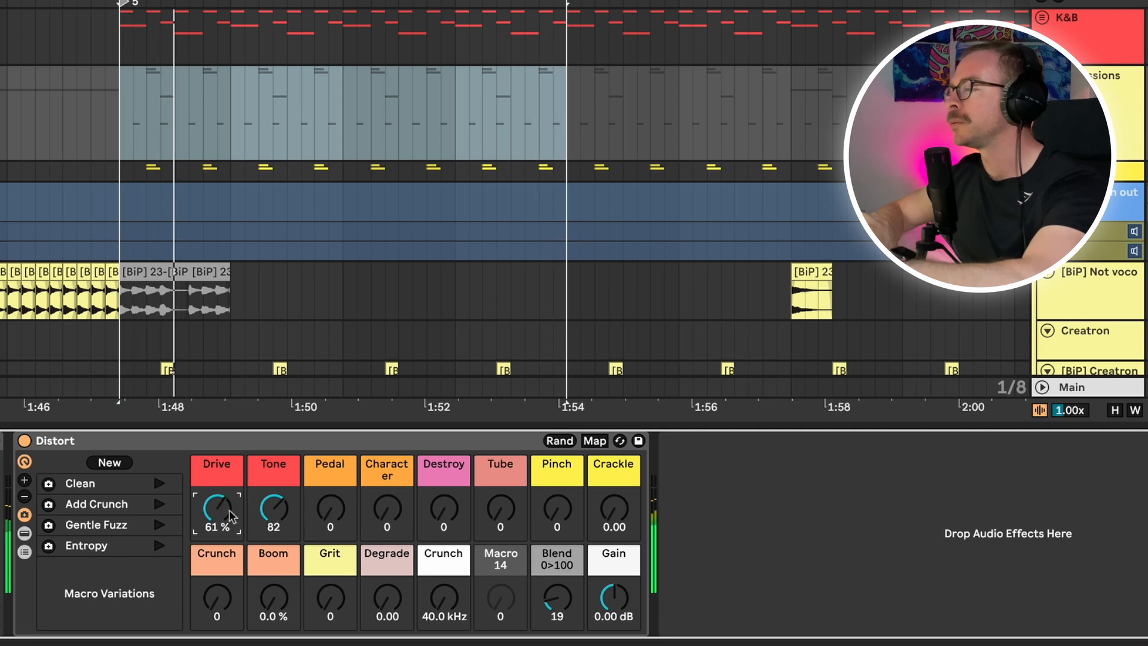
Step: Bypass the Distort rack and re-enable it to compare the dry and blended sound
click(28, 442)
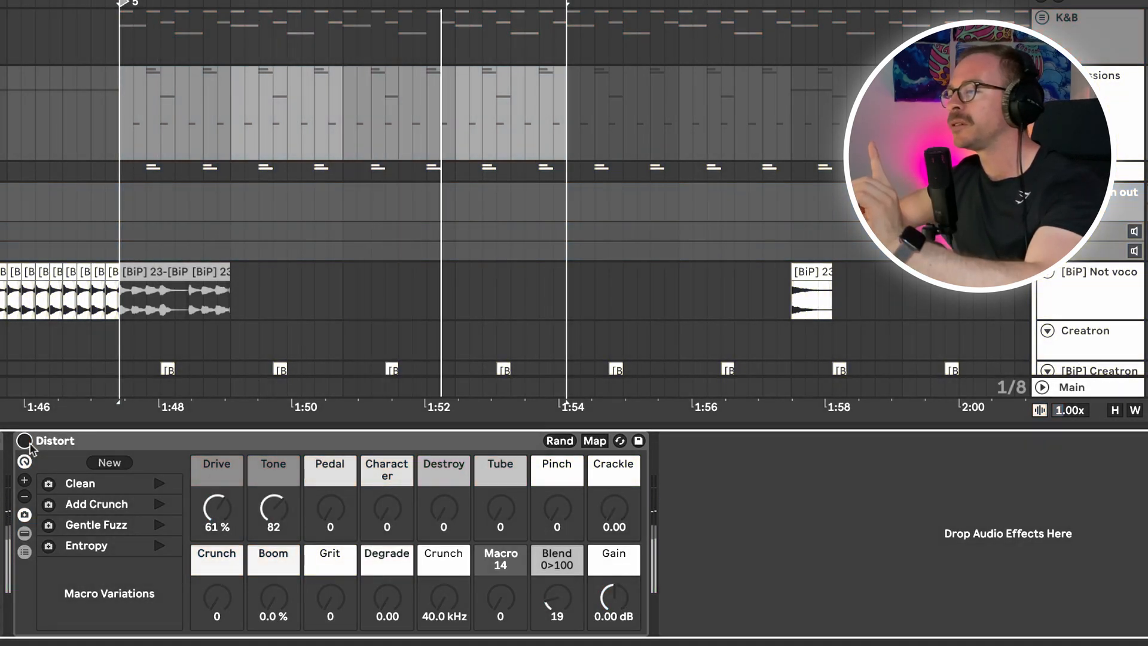
click(28, 447)
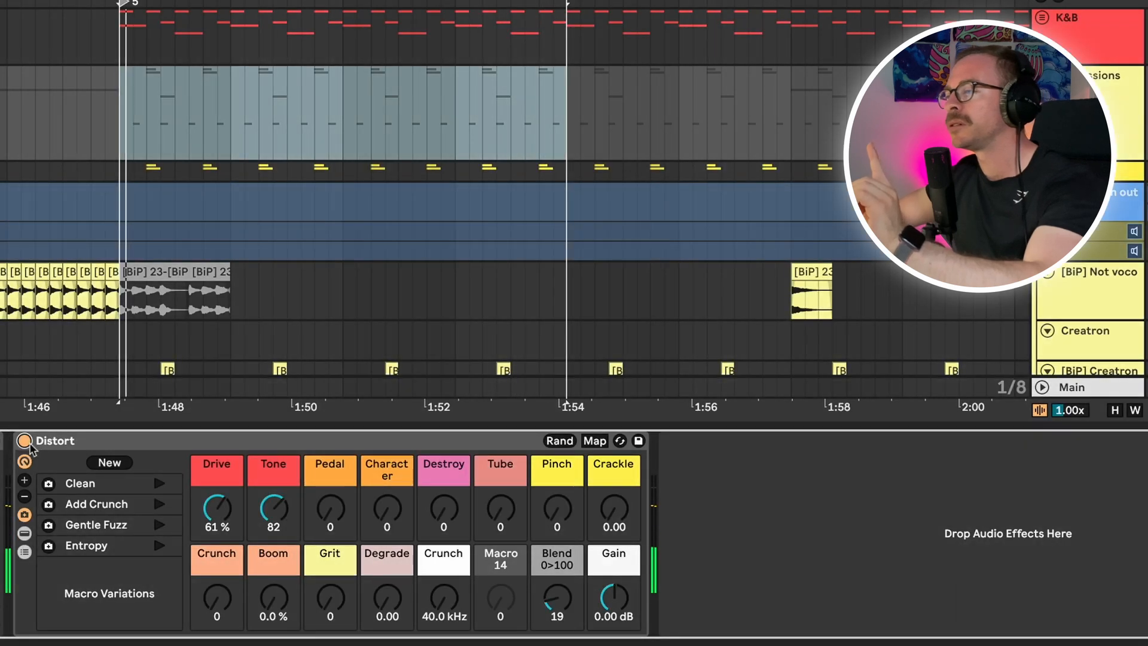
click(557, 601)
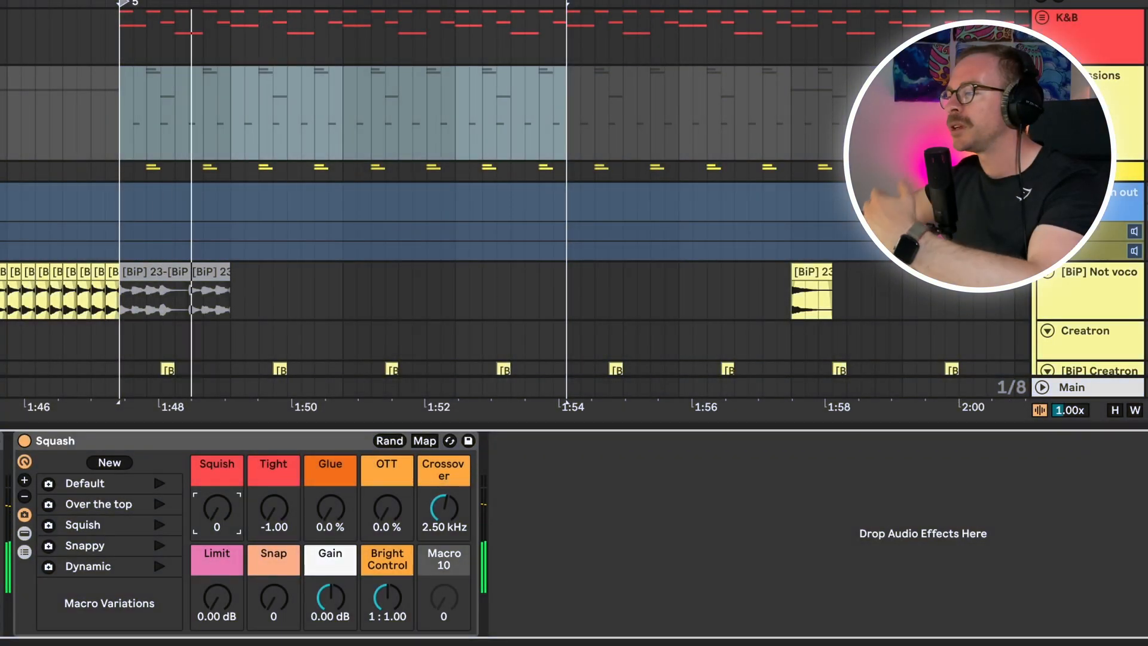
Step: Try Squash's Squish at 102 with Tight at 1.00 during playback, and reset both macros to their defaults
drag(217, 509, 218, 446)
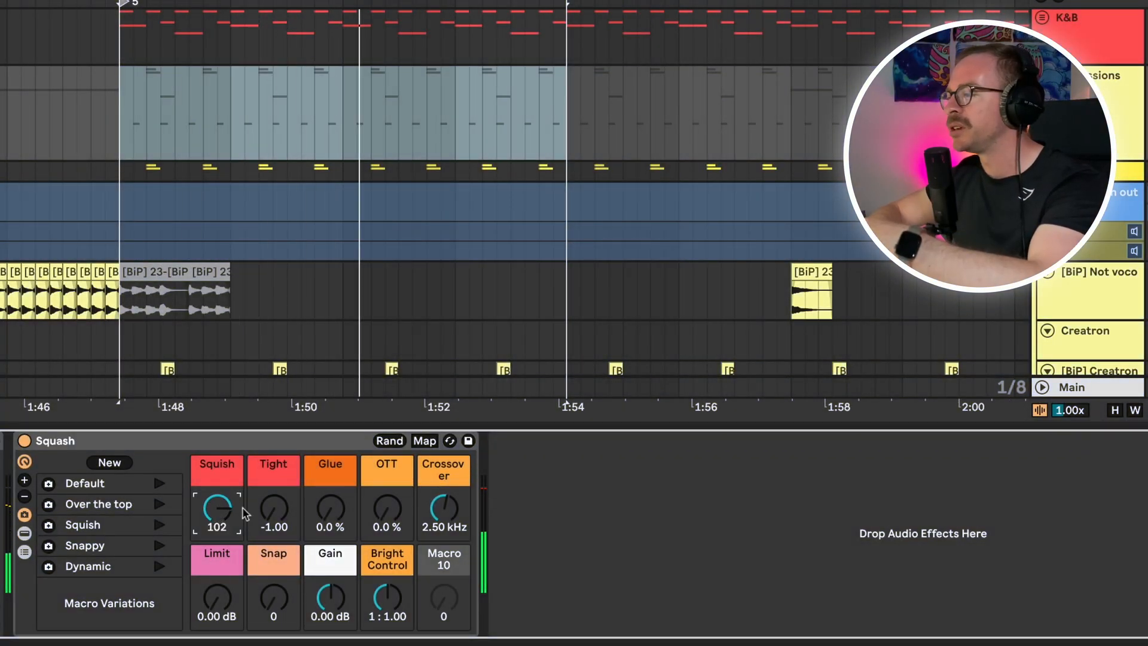
click(274, 515)
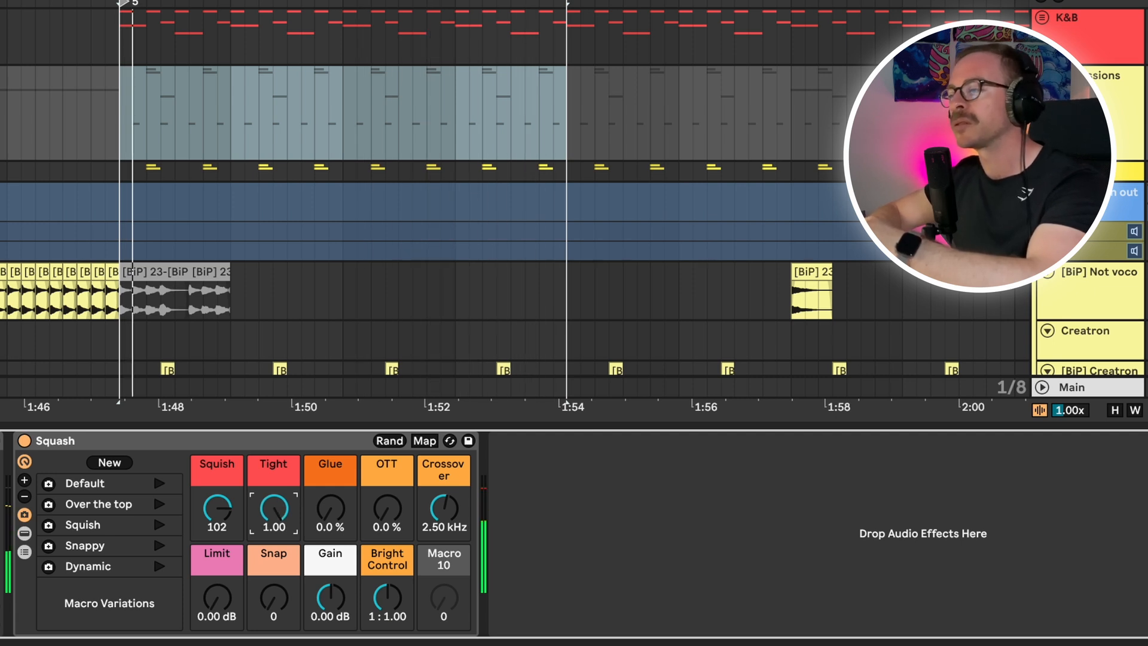
click(220, 509)
key(Delete)
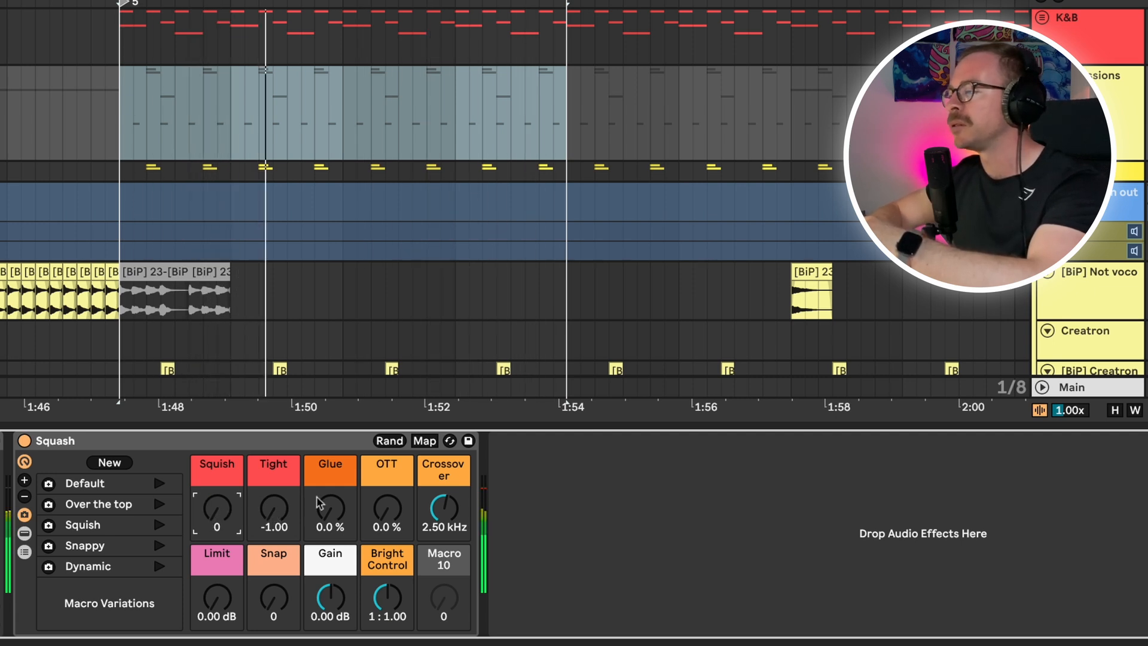
Step: Audition Squash's Glue, set OTT to 70 %, and sweep Crossover down to 882 Hz and up to 6.14 kHz
drag(331, 508, 398, 517)
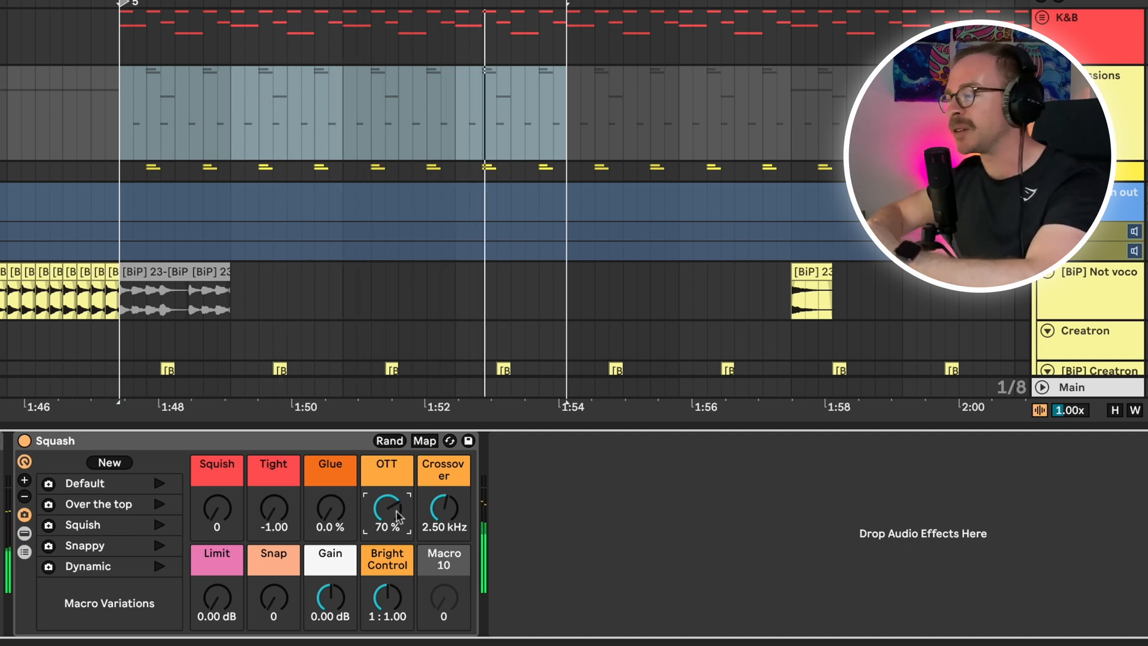
click(443, 513)
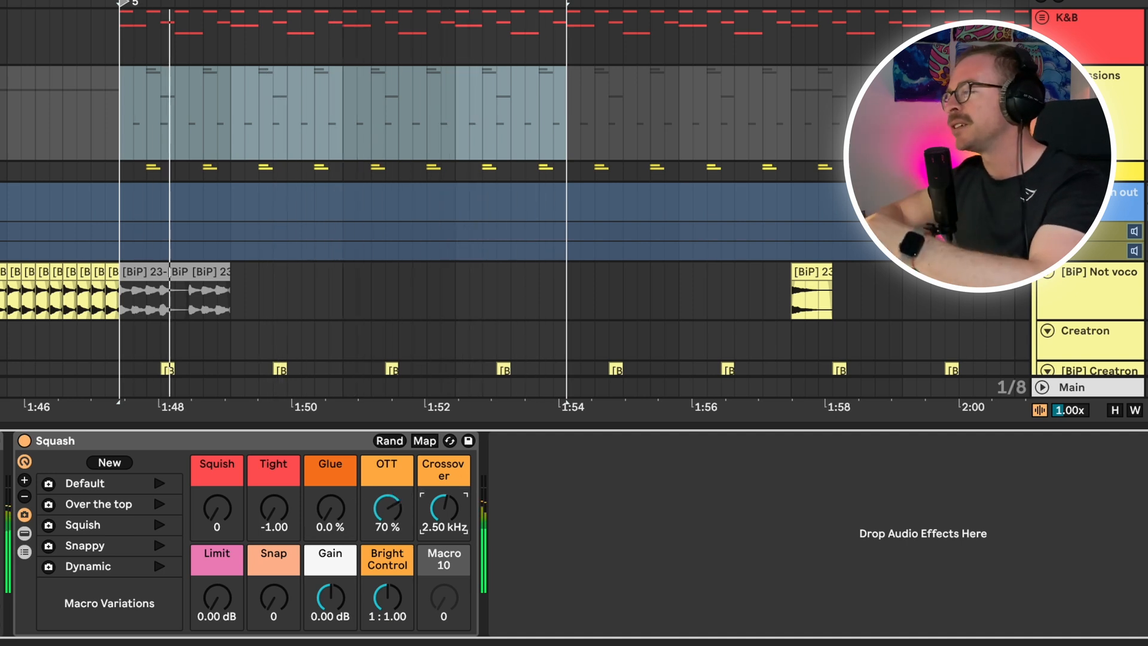
drag(443, 514, 443, 552)
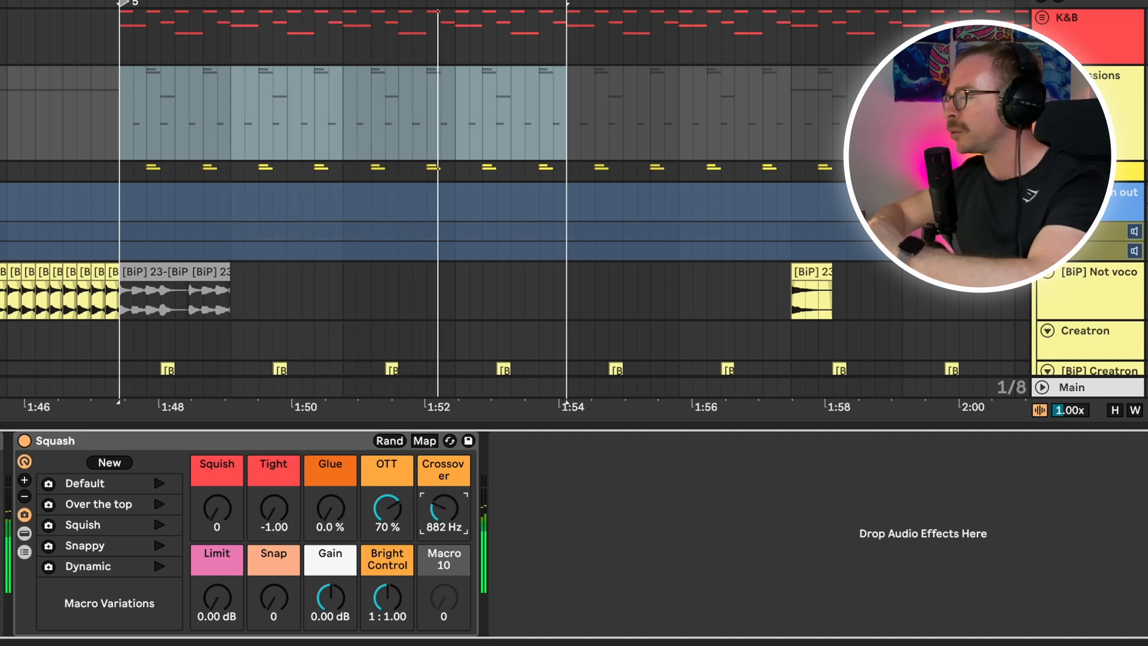
drag(443, 506, 443, 492)
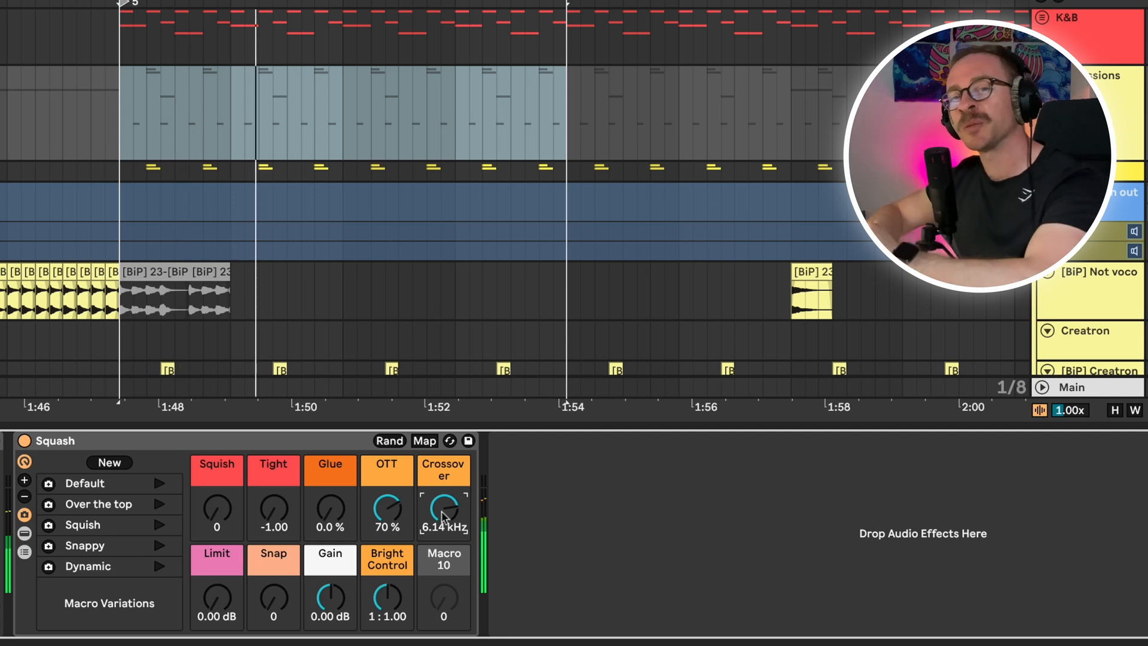
Step: Return Squash's Crossover to 2.50 kHz, try Bright Control at 1 : 0.78 and restore it to 1 : 1.00, and lower OTT to 0 %
drag(444, 515, 437, 532)
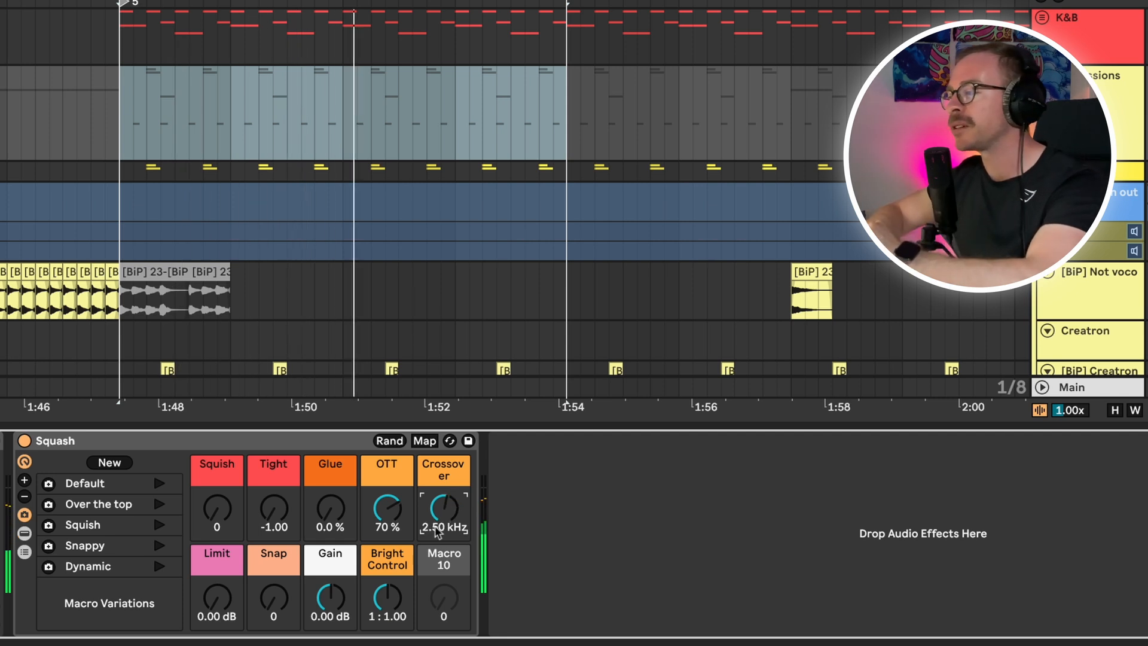
click(392, 609)
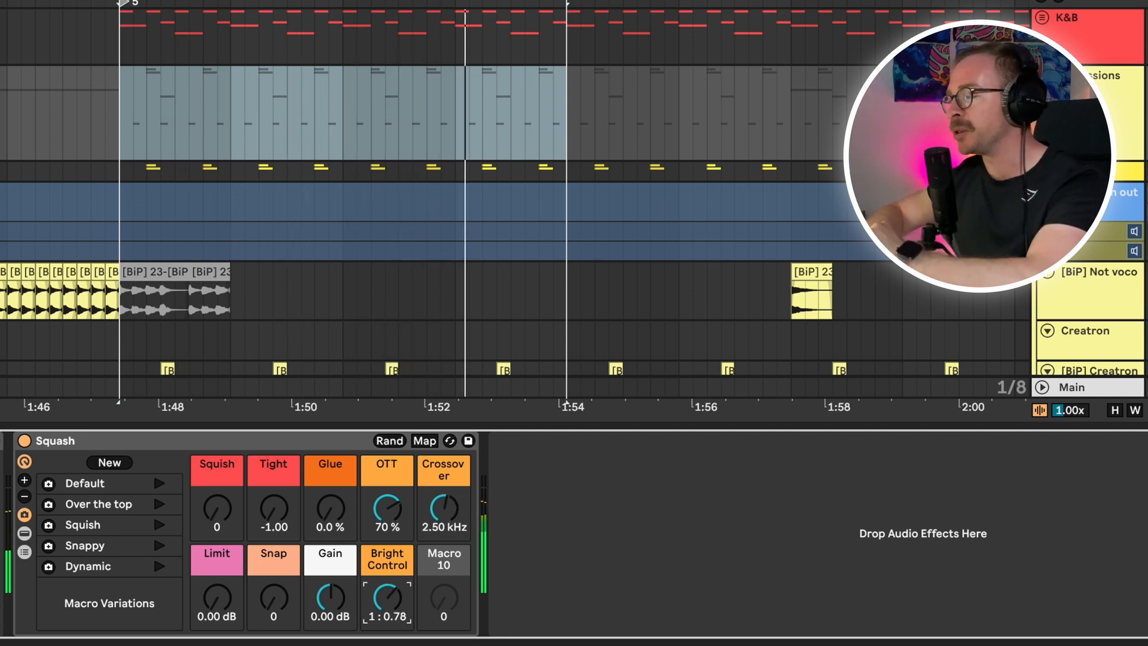
drag(391, 608, 393, 573)
drag(388, 511, 388, 574)
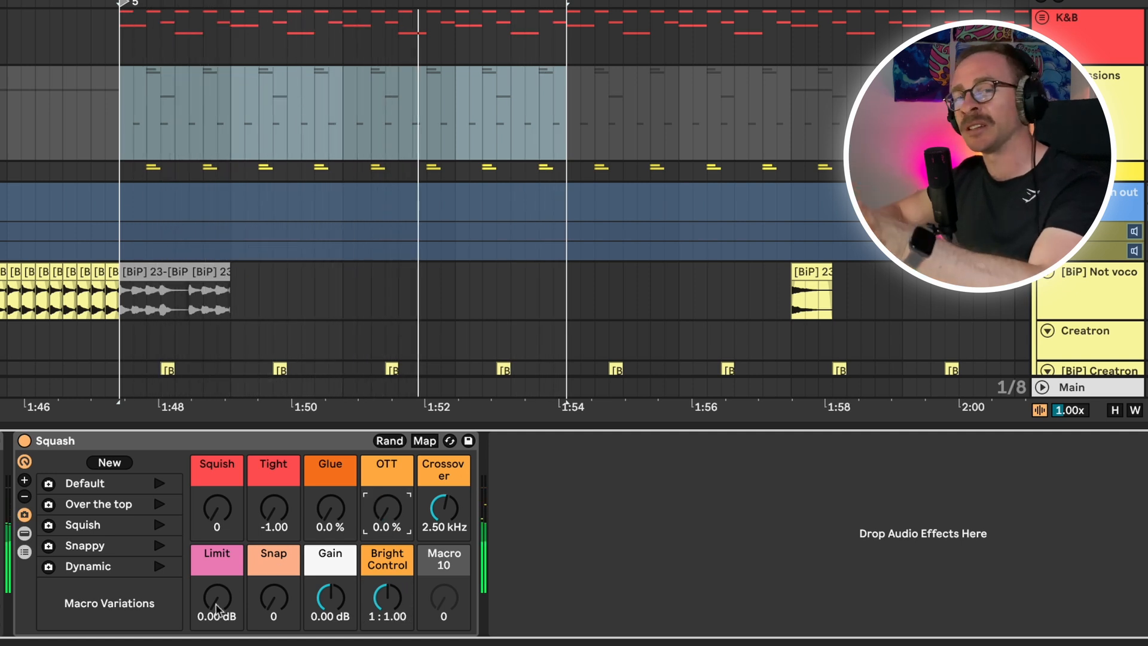
Step: Audition Squash's Limit at 24.0 dB and reset it to 0.00 dB, and raise Snap to 127
drag(218, 610, 217, 550)
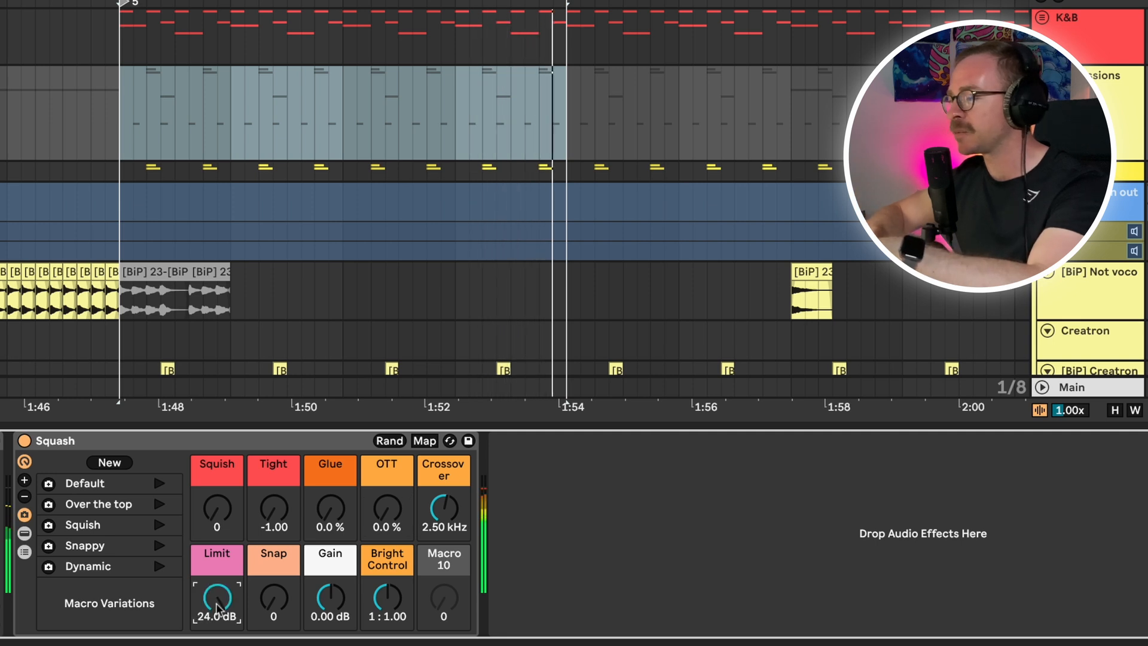
double_click(217, 604)
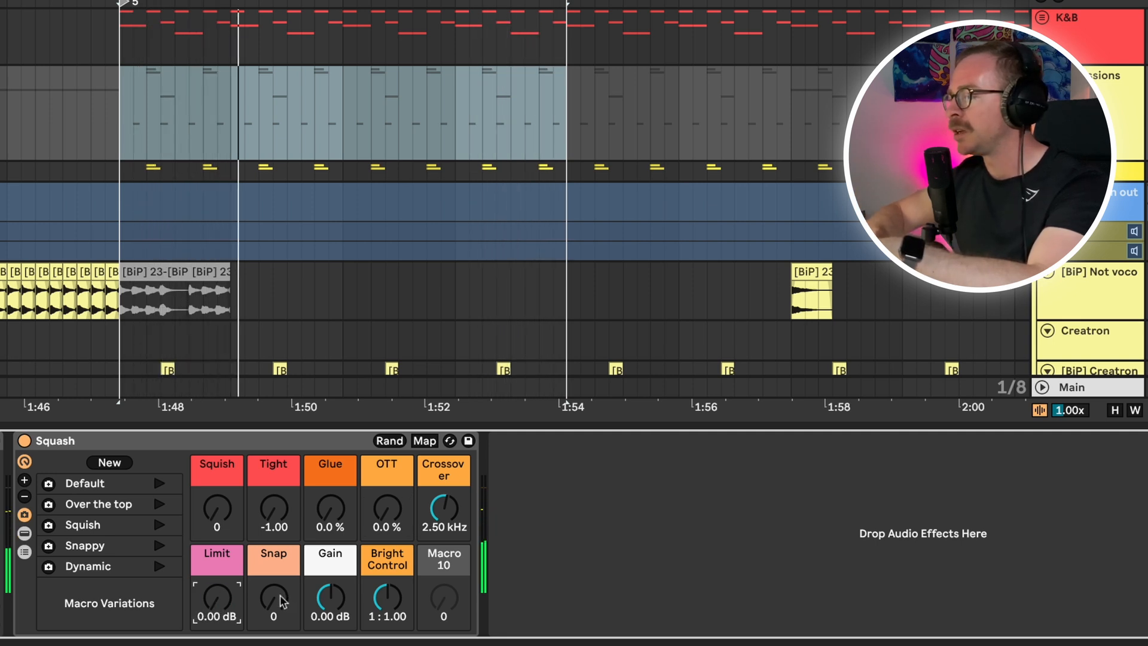
drag(284, 598, 284, 538)
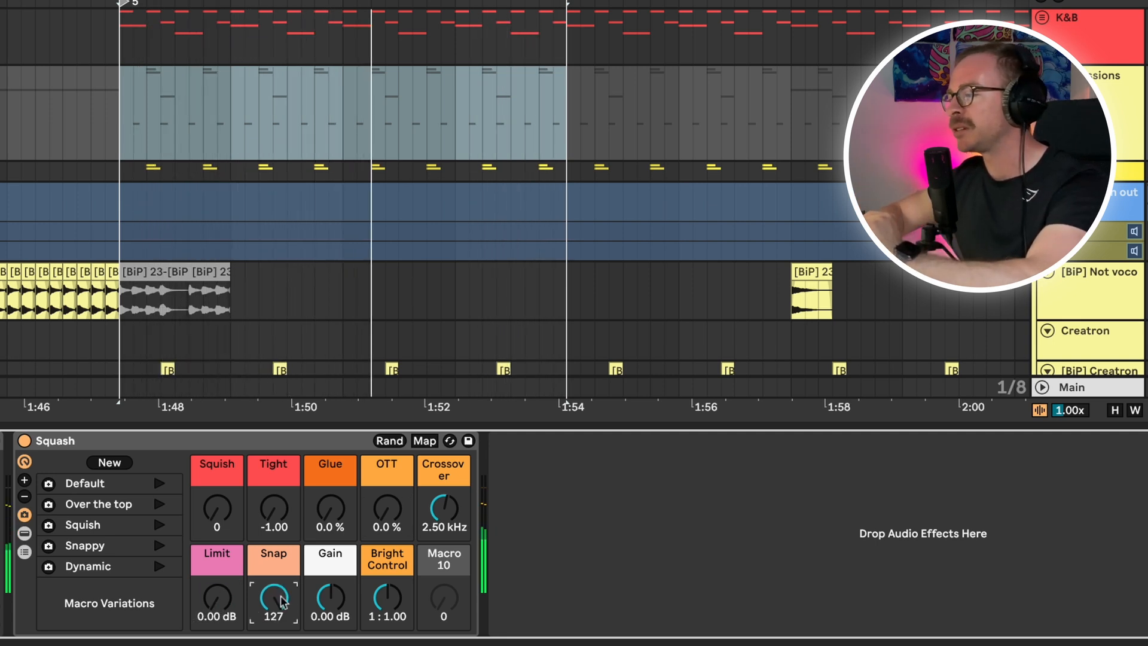
Step: Audition Squash's macro variations Over the top, Squish, Snappy and Dynamic during playback, and recall Default
click(161, 504)
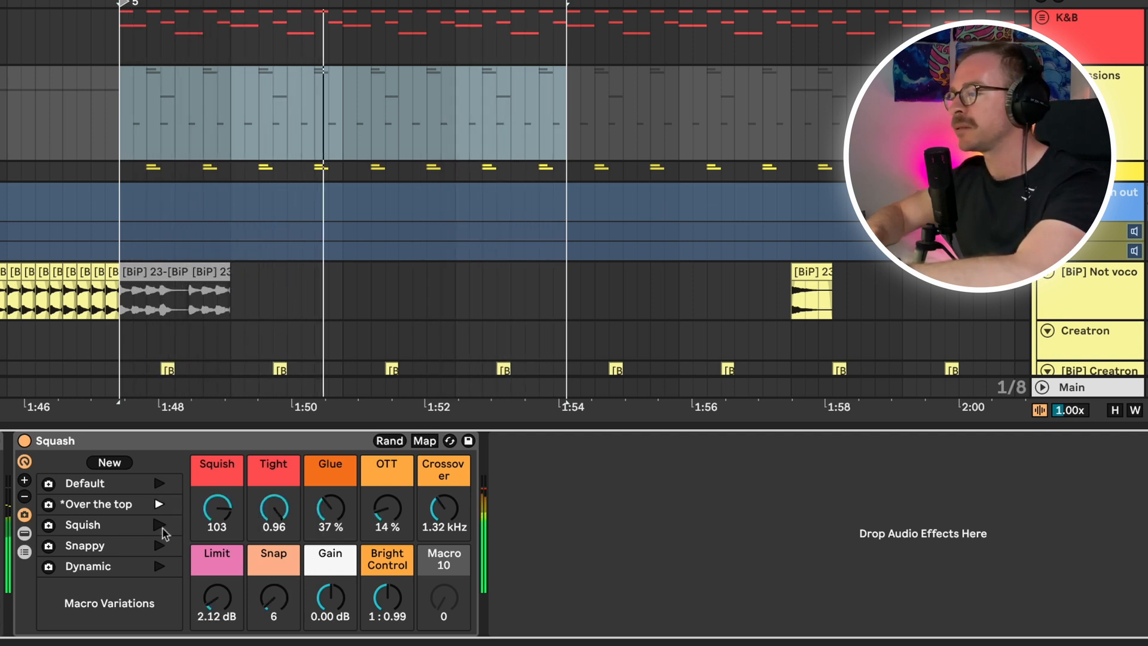
click(160, 526)
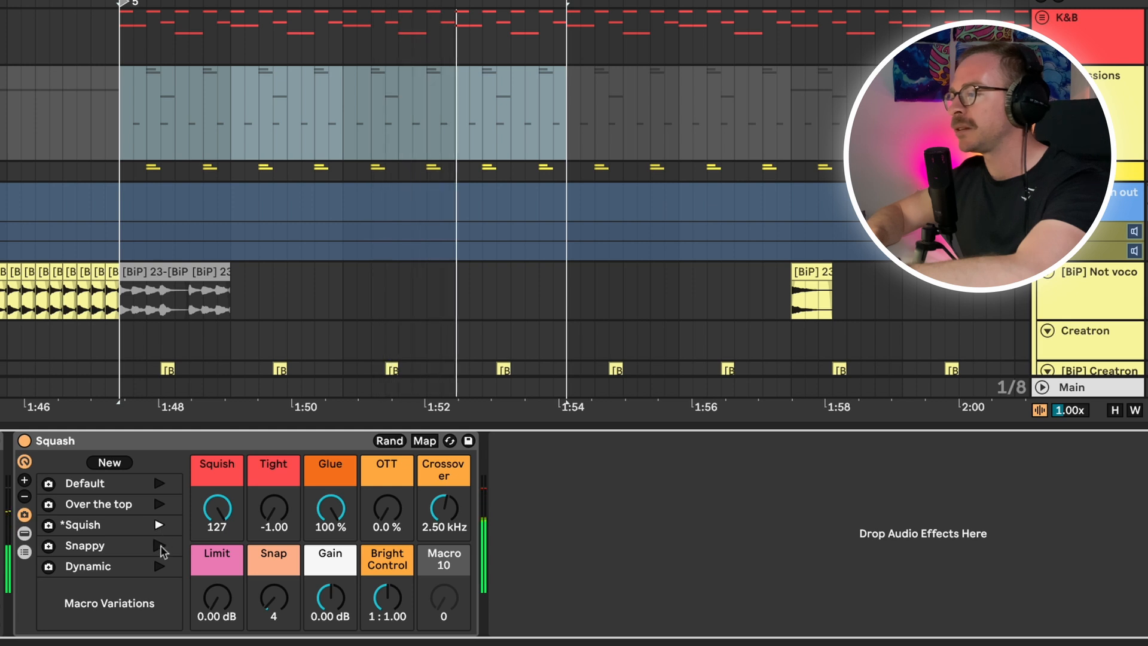
click(160, 546)
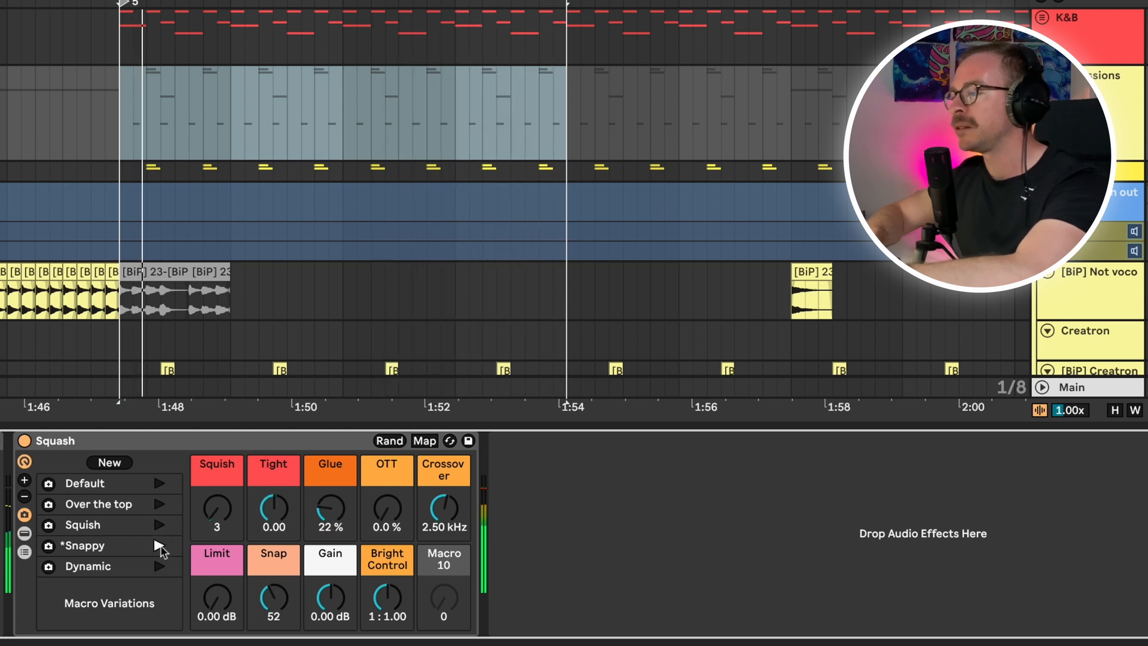
click(160, 567)
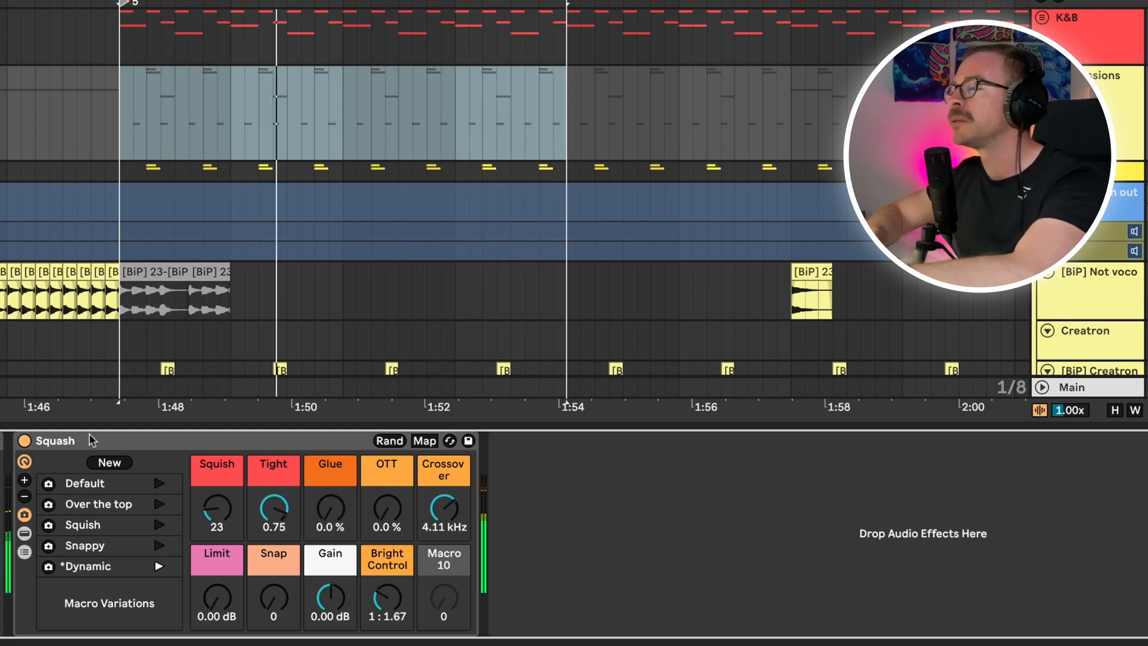
click(159, 484)
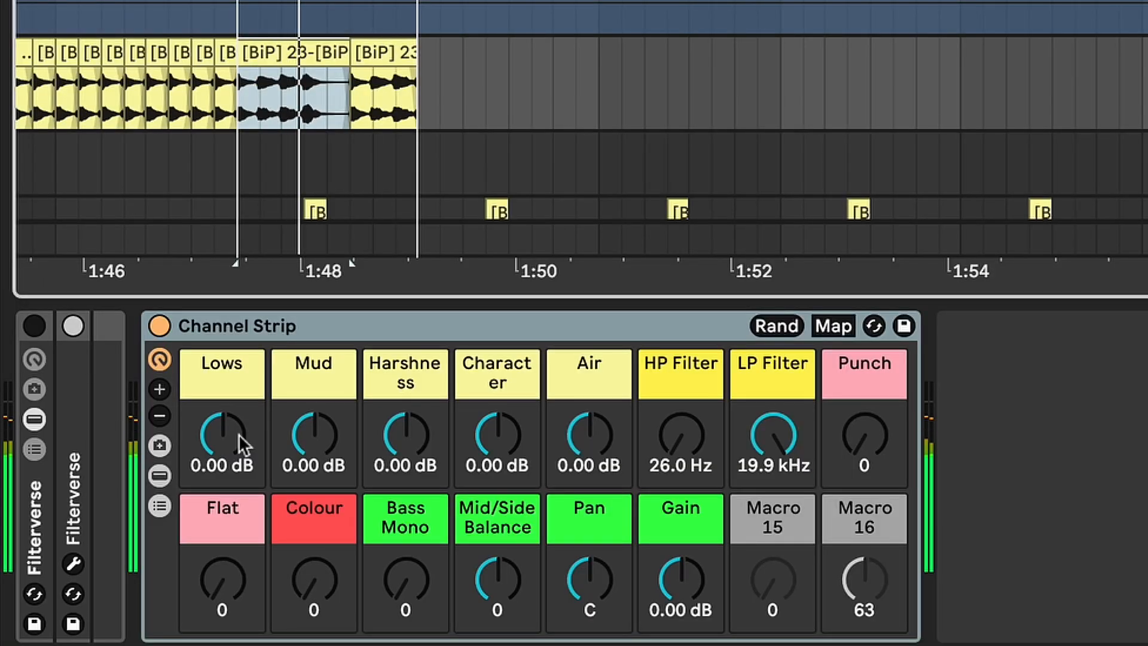
Step: Set Channel Strip's Lows to -15.0 dB, Mud to -7.20 dB, Harshness to -6.26 dB and Character to 2.48 dB, and audition Air, leaving it at 0.00 dB
drag(239, 434, 239, 478)
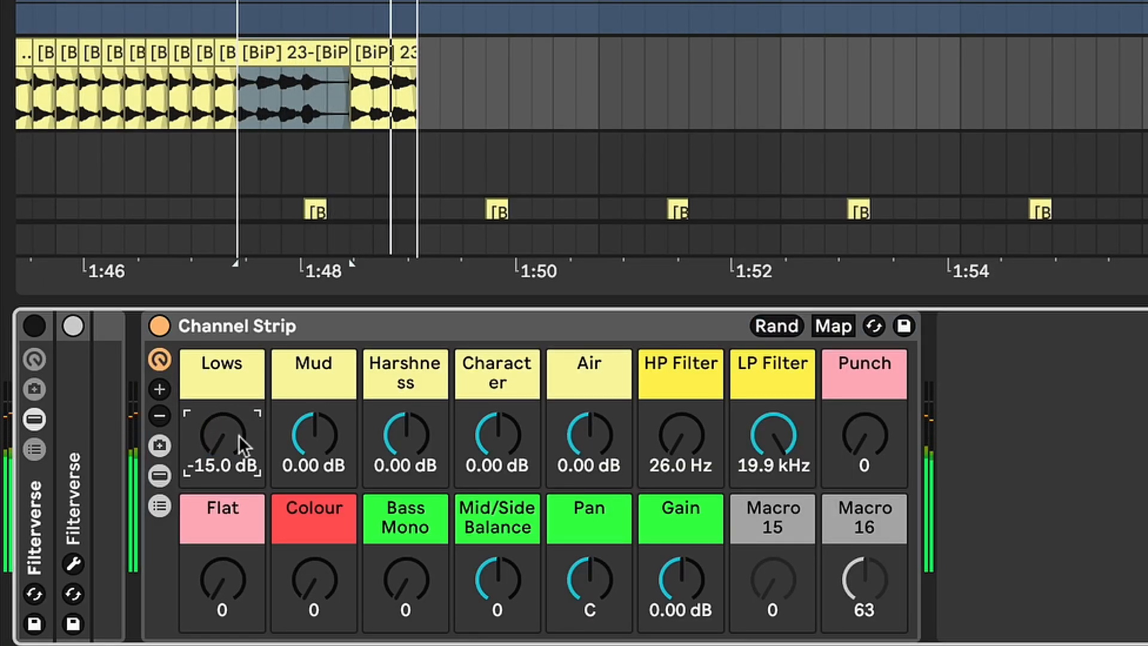
drag(331, 445, 331, 482)
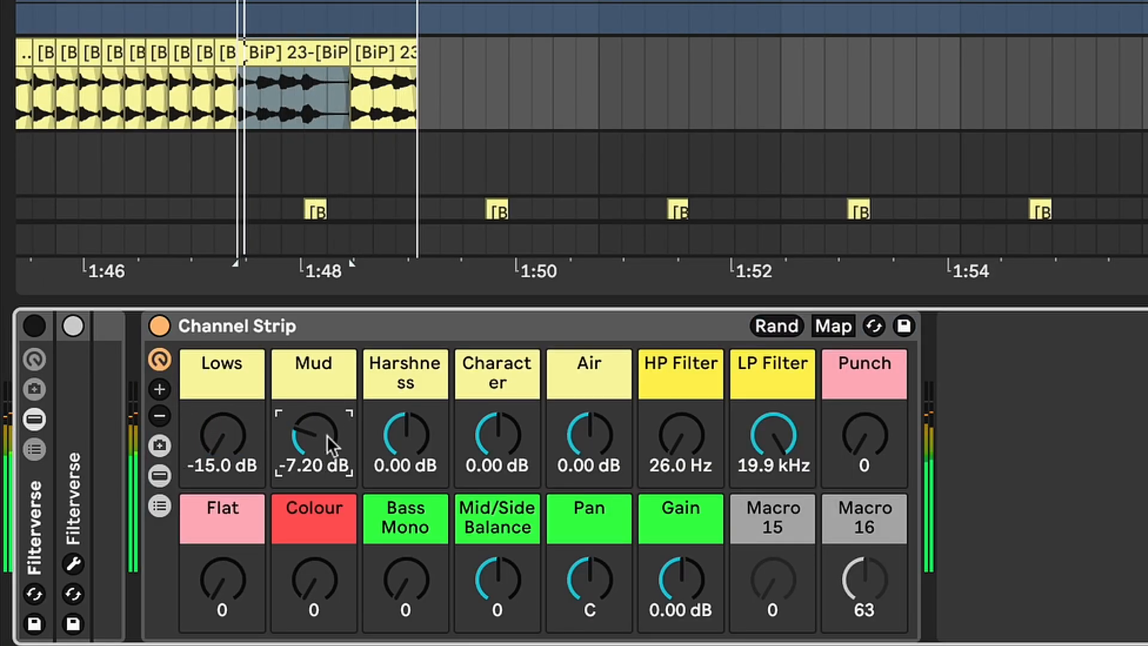
drag(405, 436, 405, 450)
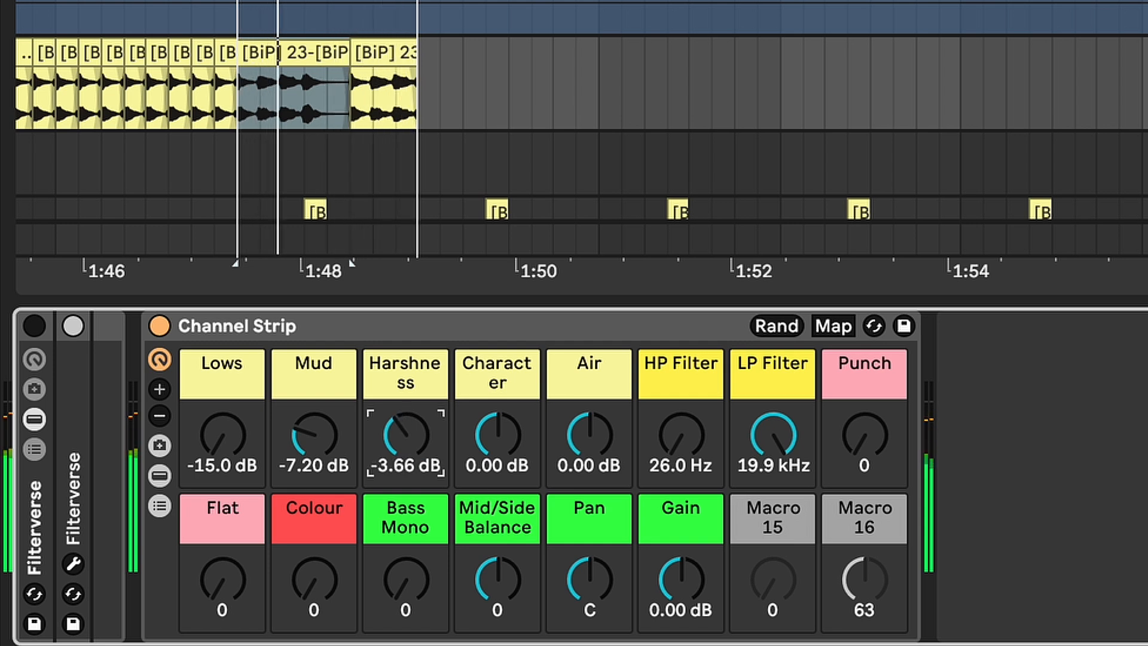
drag(501, 444, 501, 439)
drag(405, 436, 405, 449)
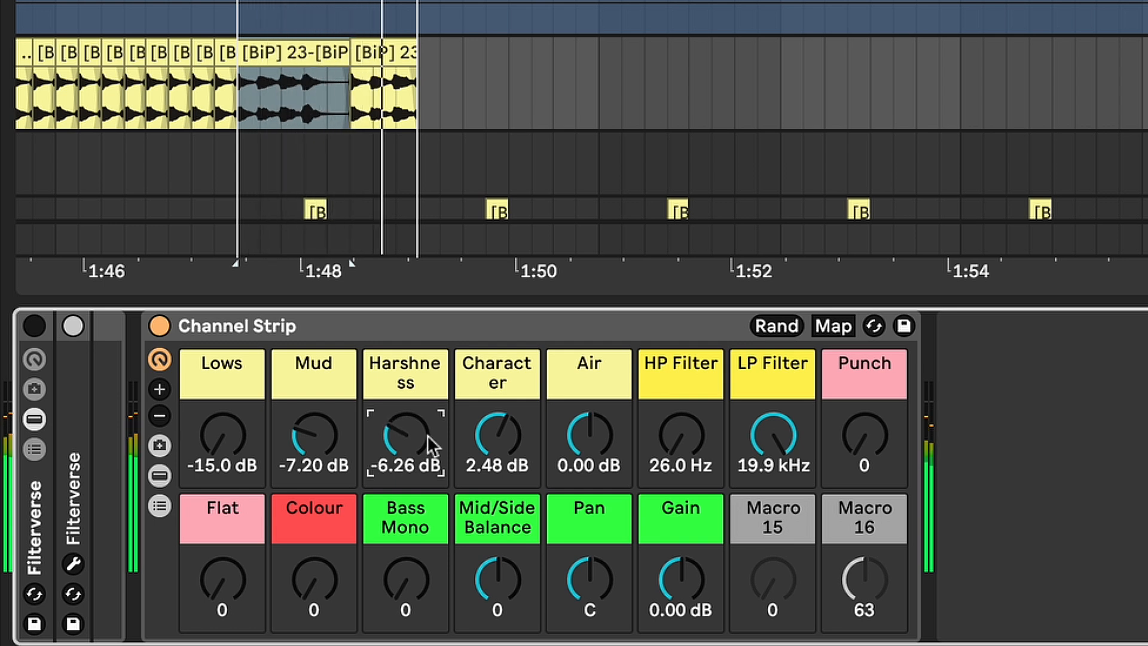
drag(596, 448, 596, 436)
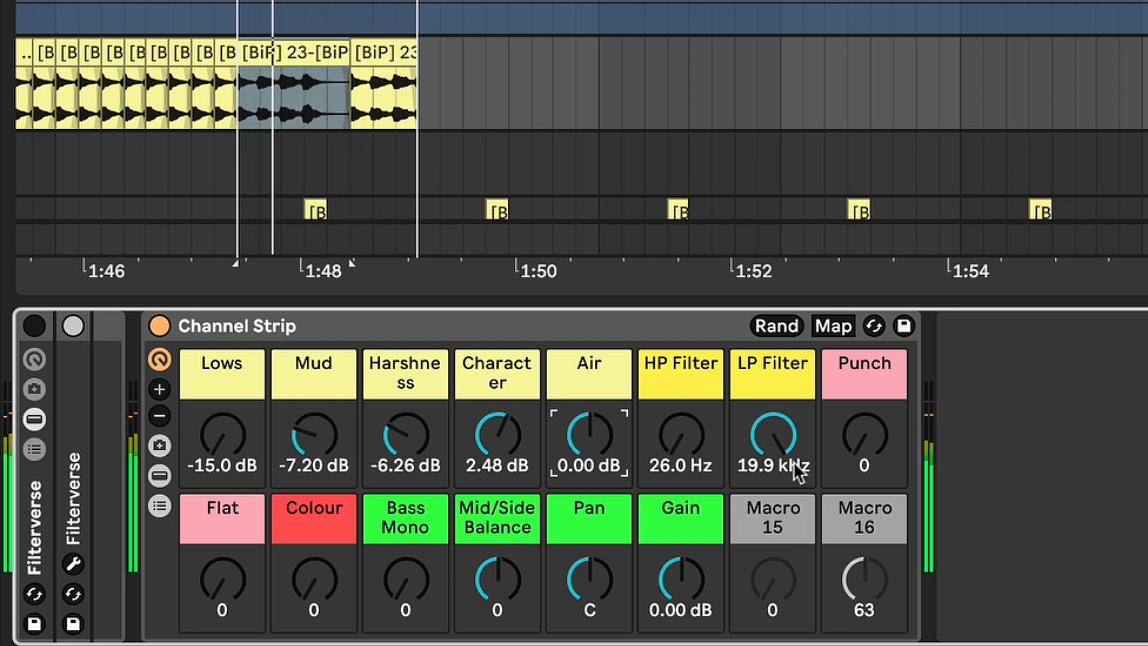
Step: Narrow the Channel Strip's band with HP Filter at 394 Hz and LP Filter at 5.98 kHz
drag(784, 440, 783, 454)
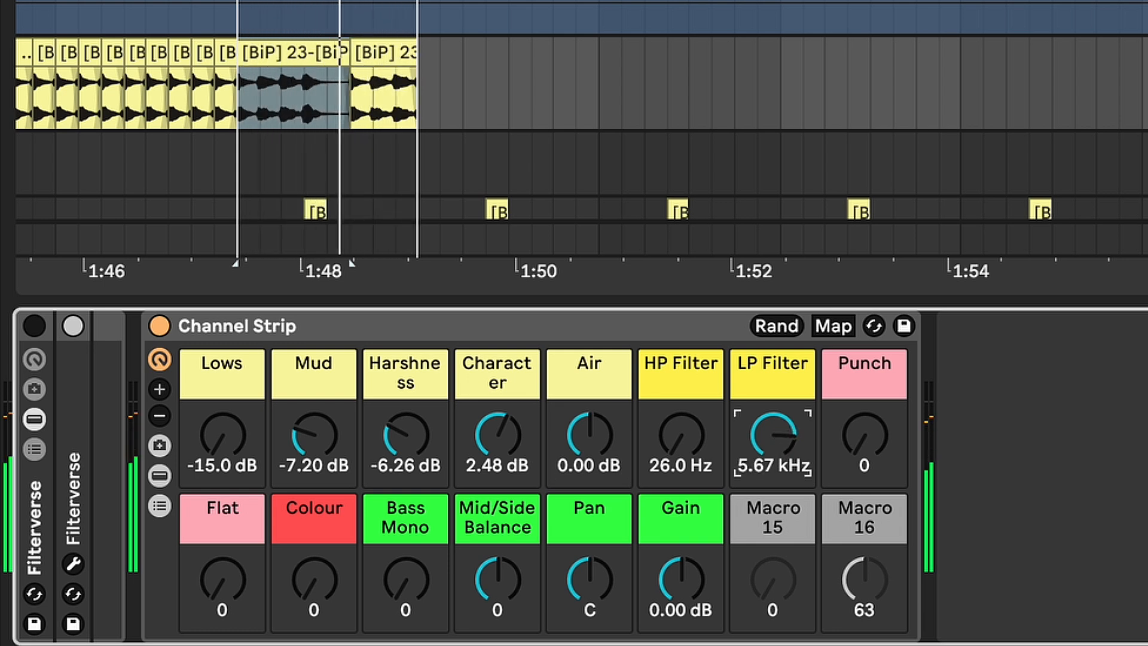
drag(682, 443, 682, 412)
click(784, 437)
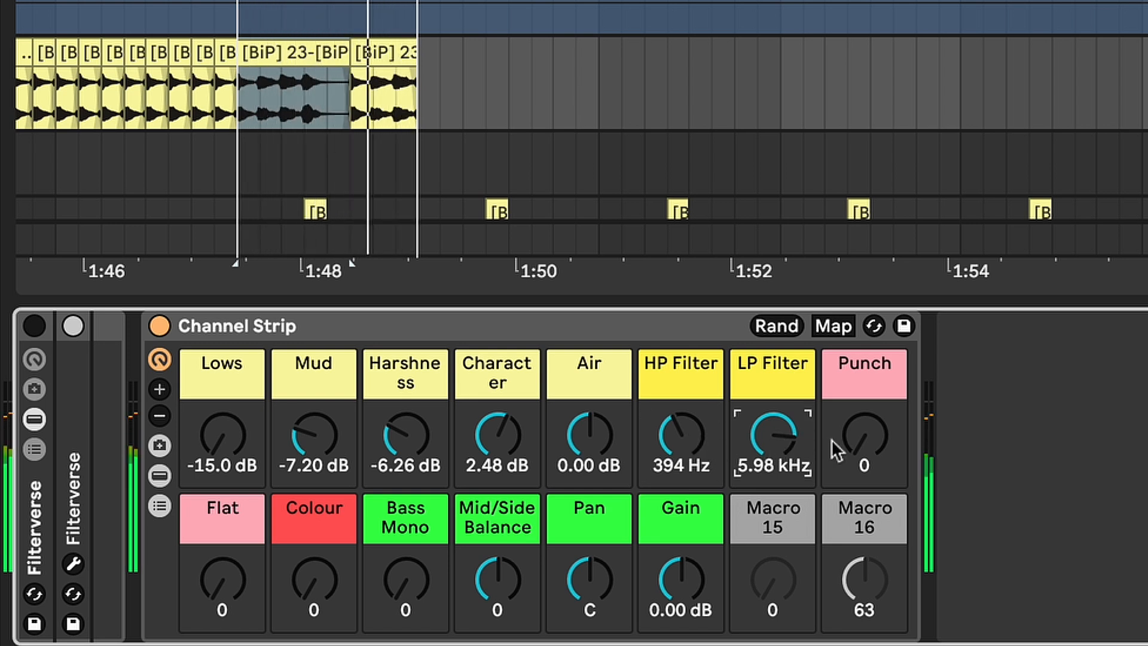
Step: Audition Channel Strip's Punch, Flat, Colour and Mid/Side Balance macros, returning each one to 0
drag(866, 442, 866, 443)
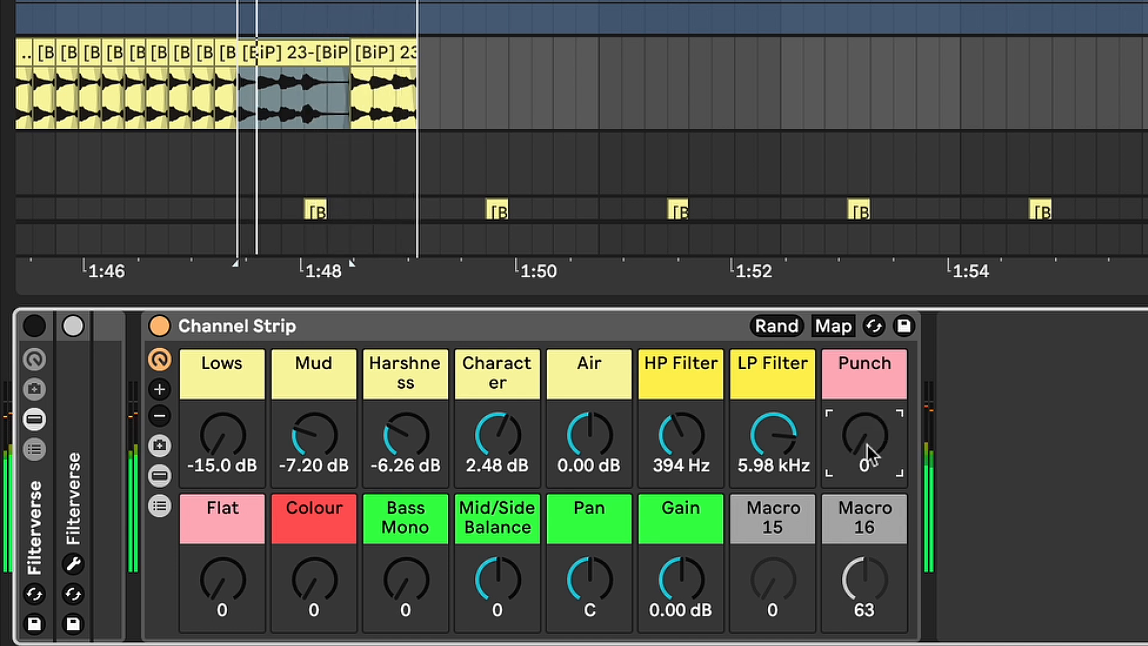
drag(235, 583, 233, 587)
drag(310, 582, 310, 581)
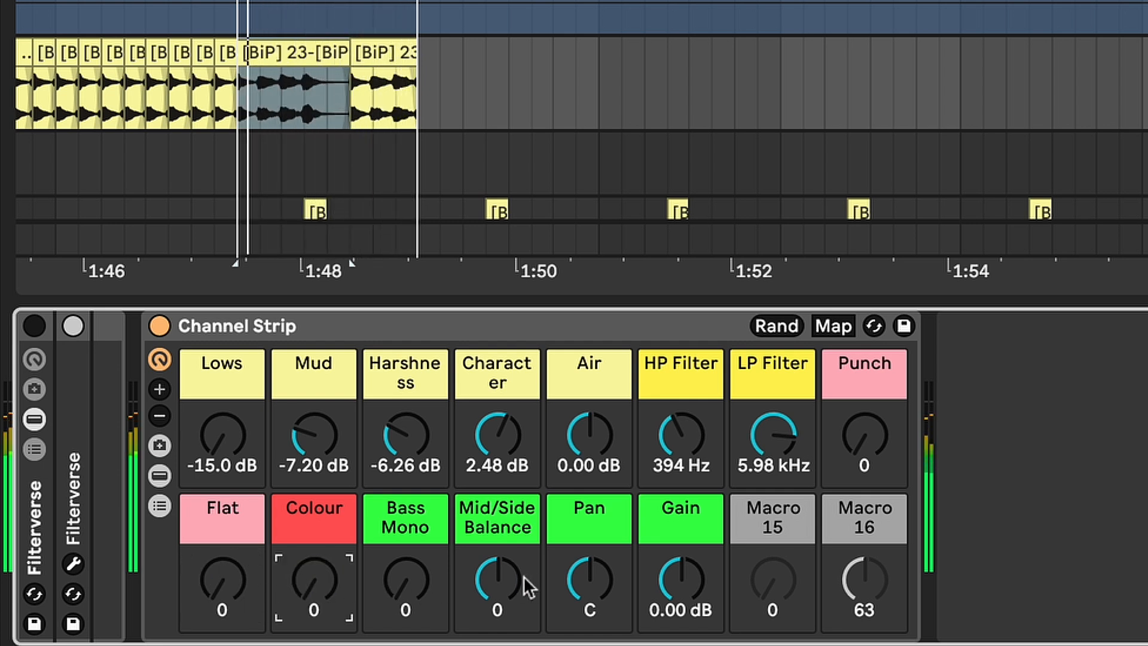
drag(510, 580, 510, 579)
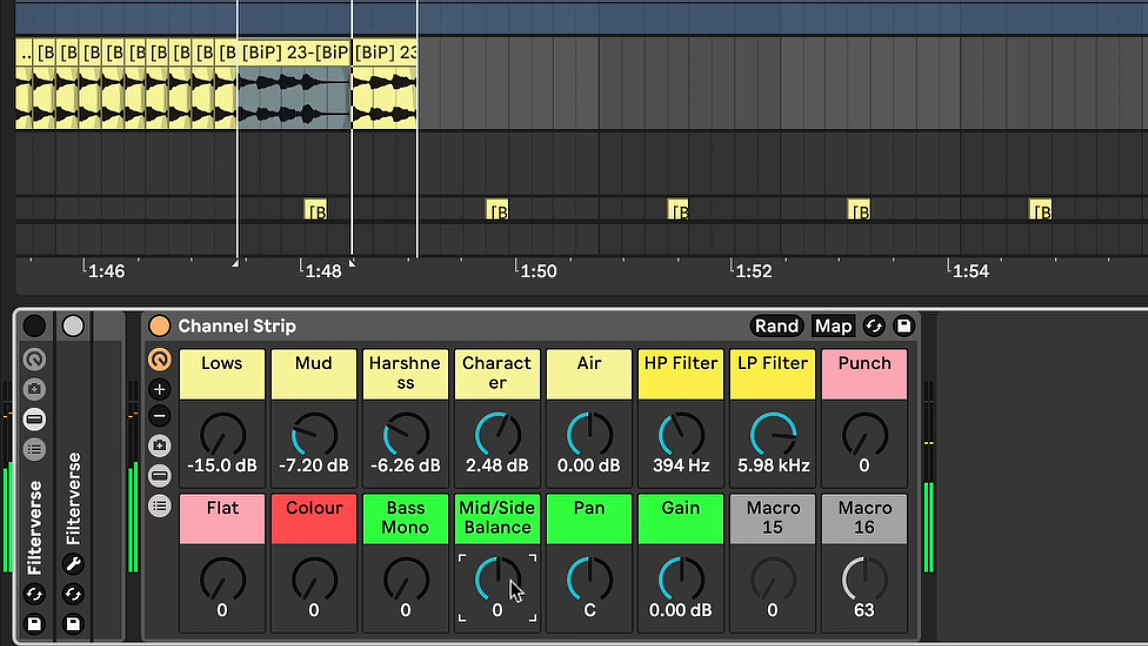
Step: Try Channel Strip's Pan at 50L and recentre it, and lower Gain to -6.34 dB
drag(609, 581, 605, 583)
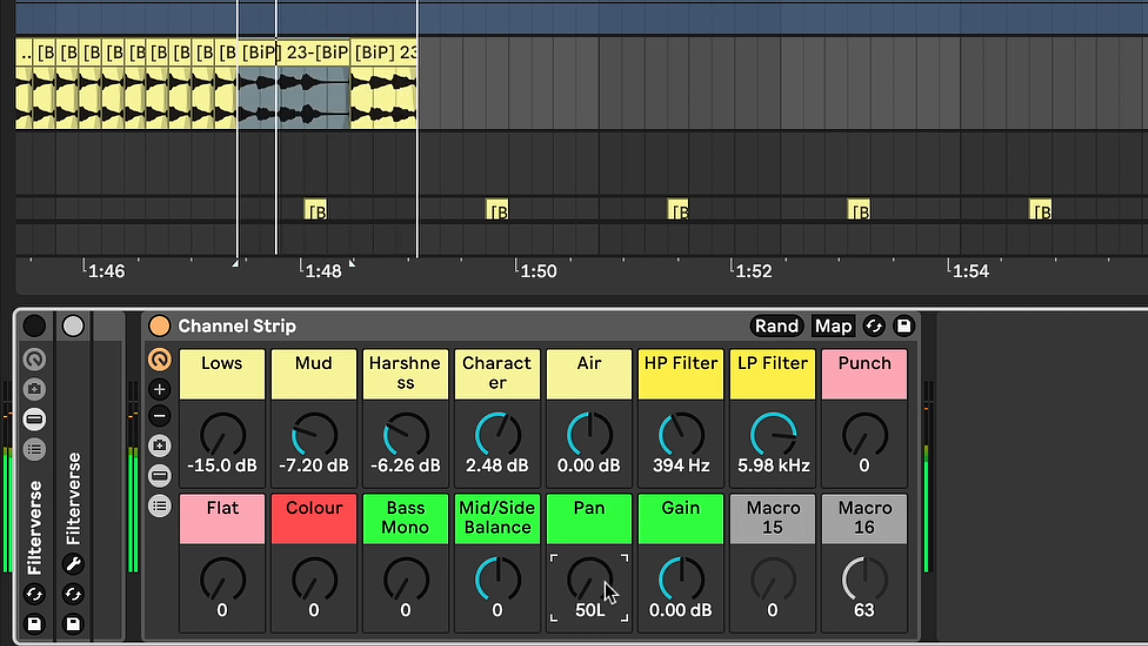
drag(605, 581, 673, 580)
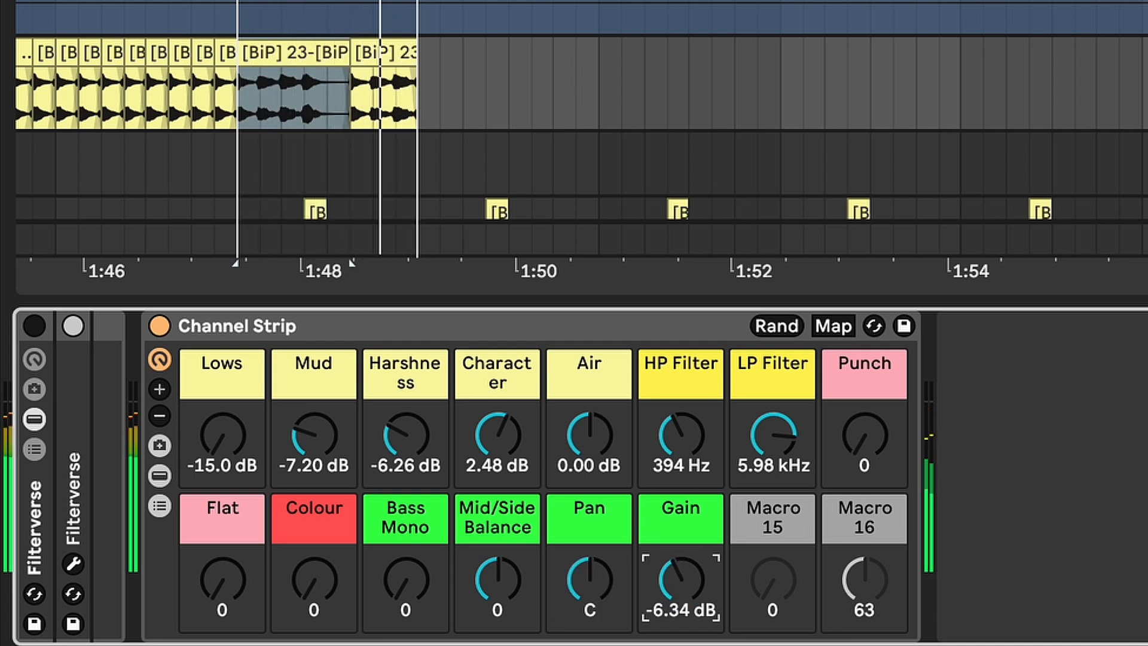
Step: Set Channel Strip's Punch to 35, and bypass and re-enable the rack to compare the sound
drag(875, 437, 875, 438)
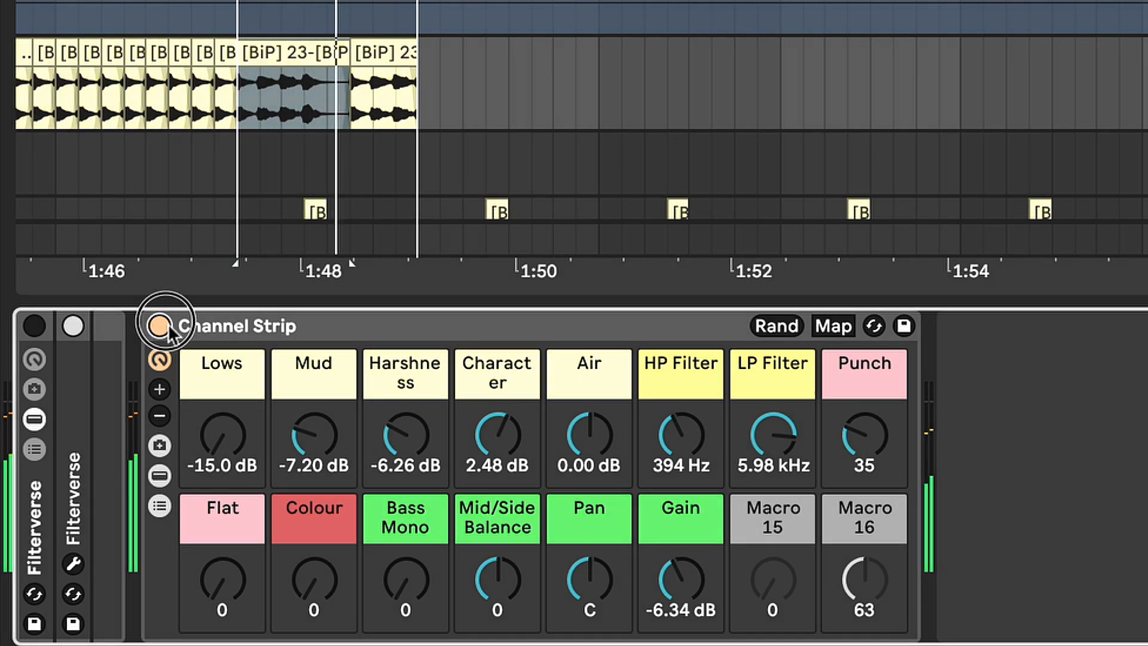
click(166, 326)
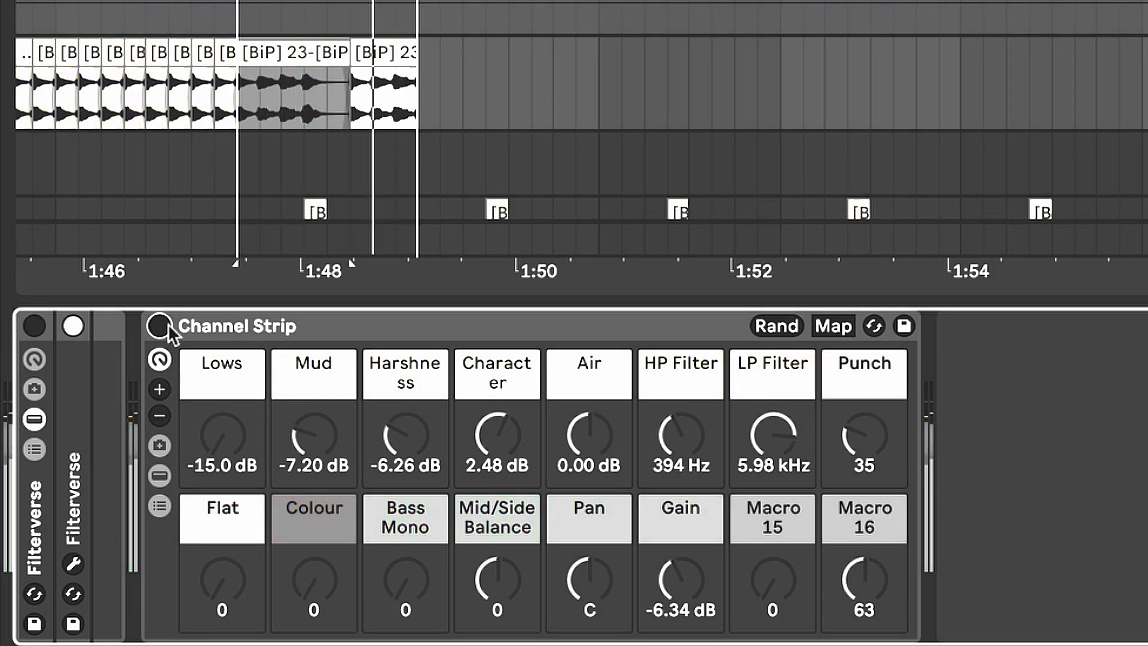
click(167, 325)
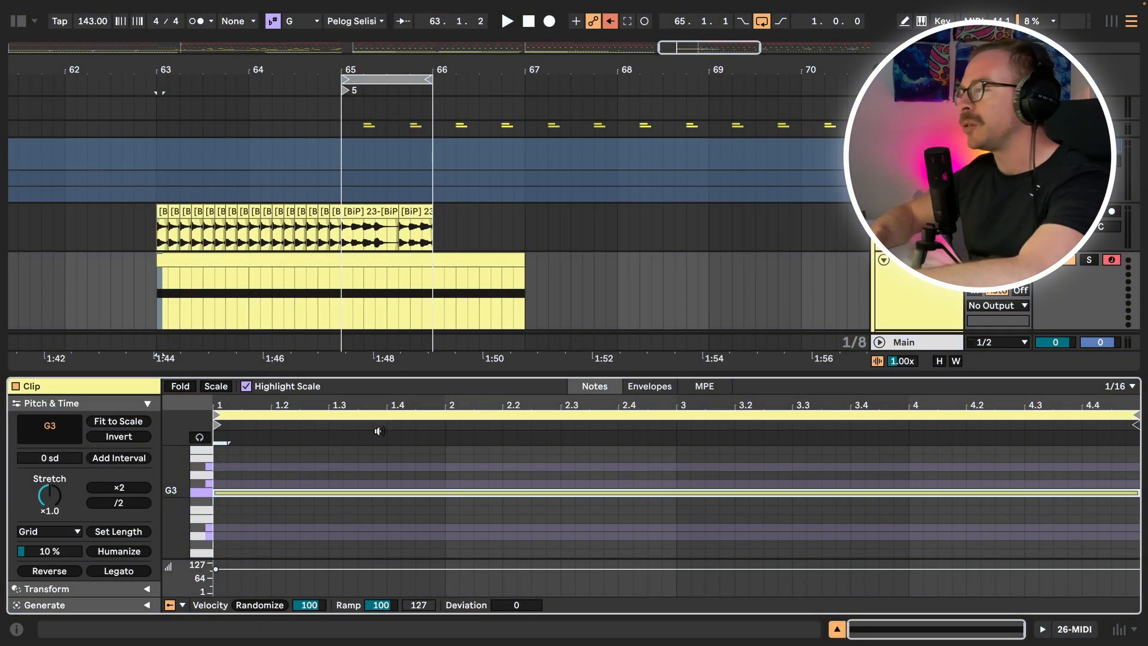
Step: Load the Sweep Generator instrument rack from the Audio Alchemist Collection onto the selected MIDI track and hide the browser
key(super+alt+l)
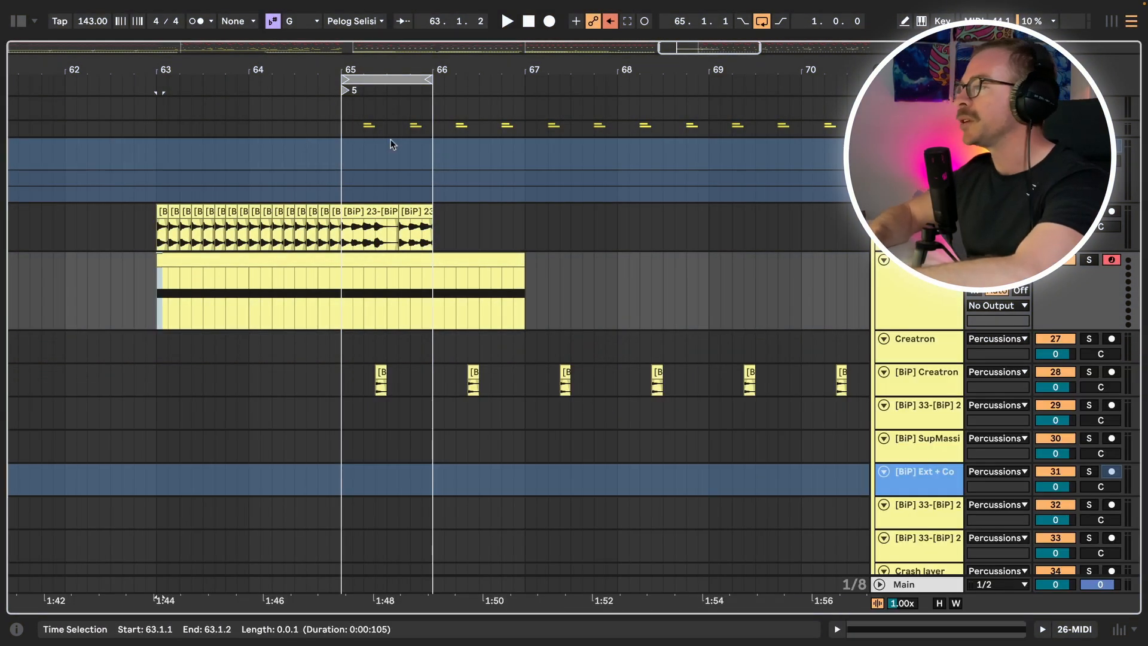
key(super+alt+b)
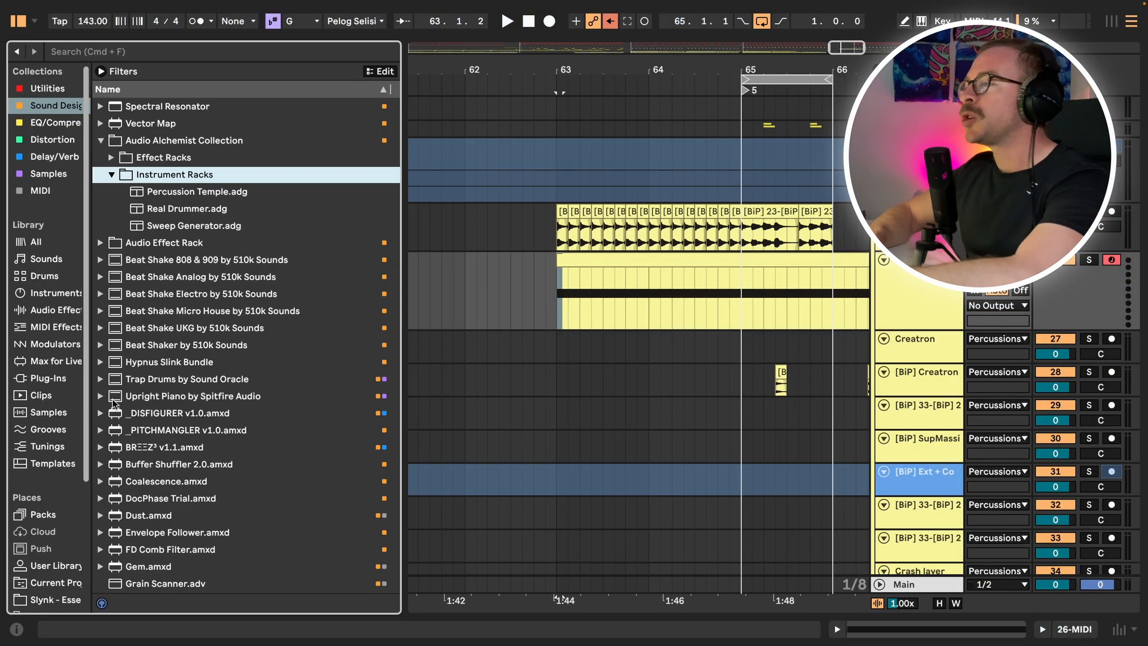
double_click(185, 231)
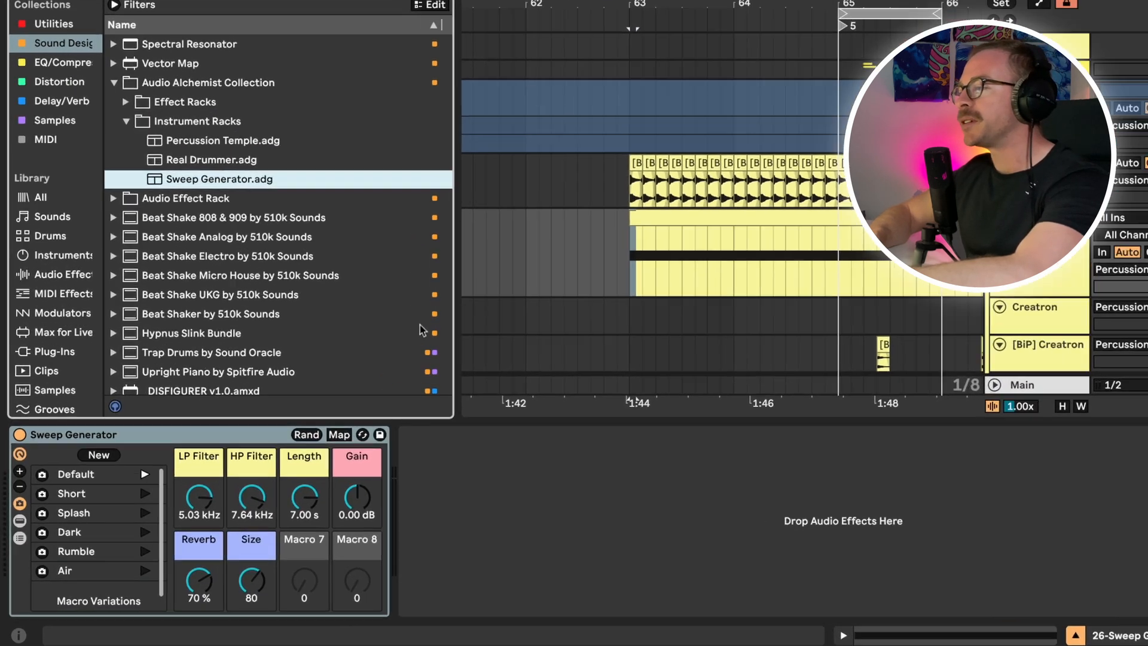
key(super+alt+b)
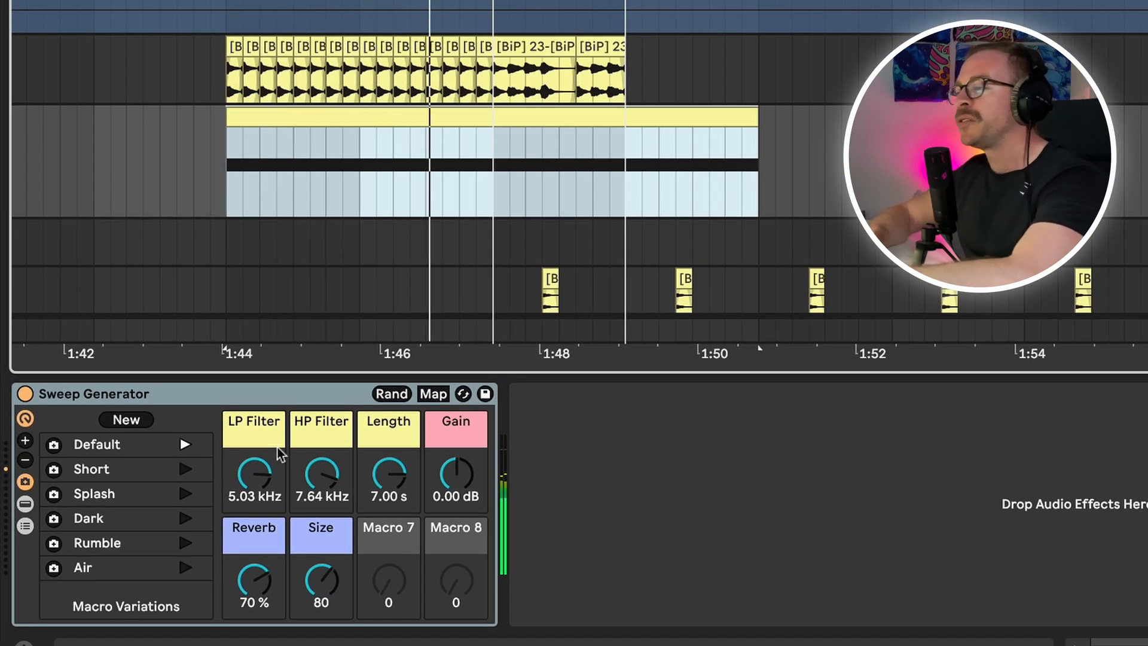
Step: Automate Sweep Generator's LP Filter from 22.0 kHz at the clip's start down to 4.23 kHz at bar 65, holding it to the clip's end
click(256, 475)
key(a)
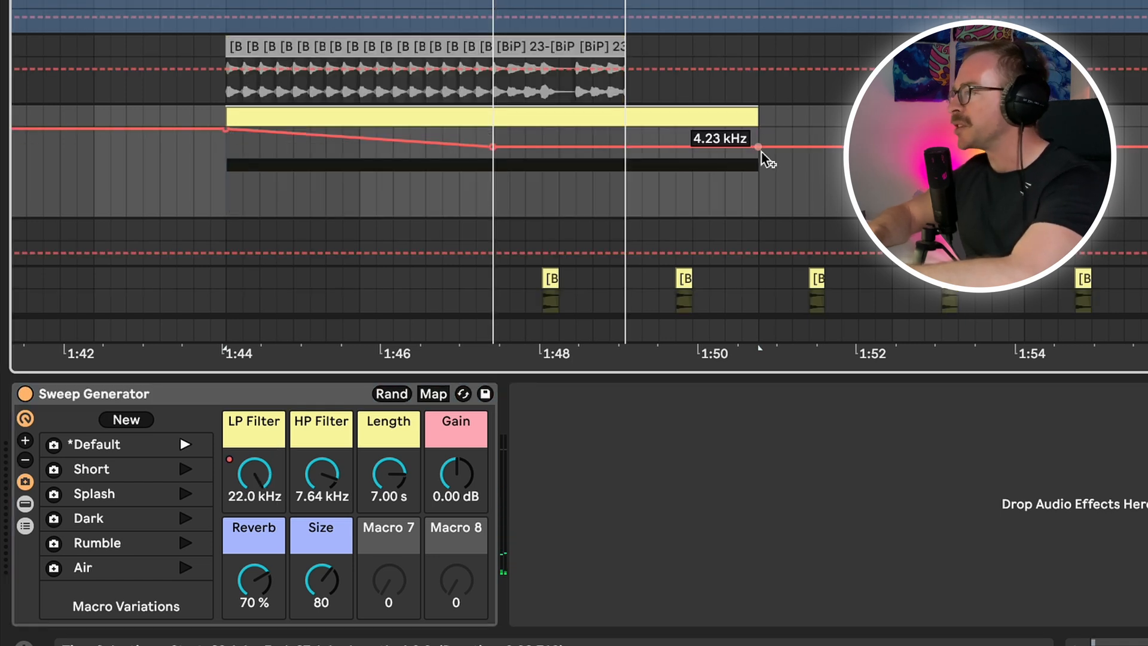
click(761, 149)
Step: Automate Sweep Generator's HP Filter in a separate lane, falling from 7.64 kHz at bar 65 to 785 Hz at the clip's end
click(323, 471)
click(251, 478)
click(326, 471)
click(493, 140)
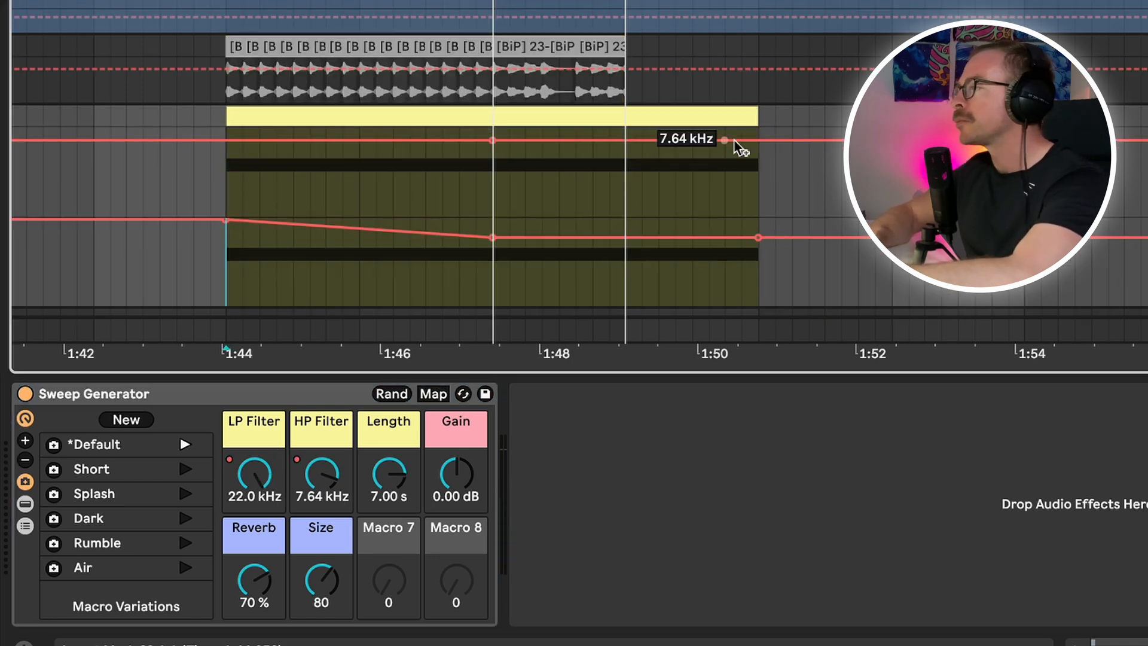
drag(758, 141, 758, 166)
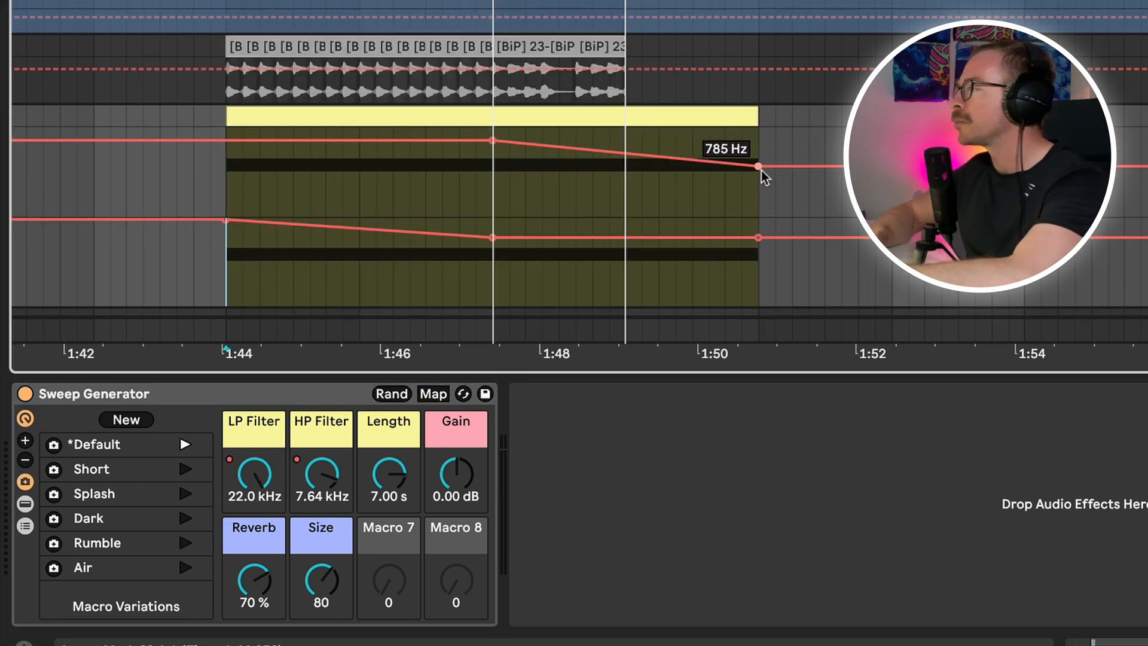
Step: Play the sweep clip from its start to hear the LP and HP Filter automation
click(671, 125)
key(space)
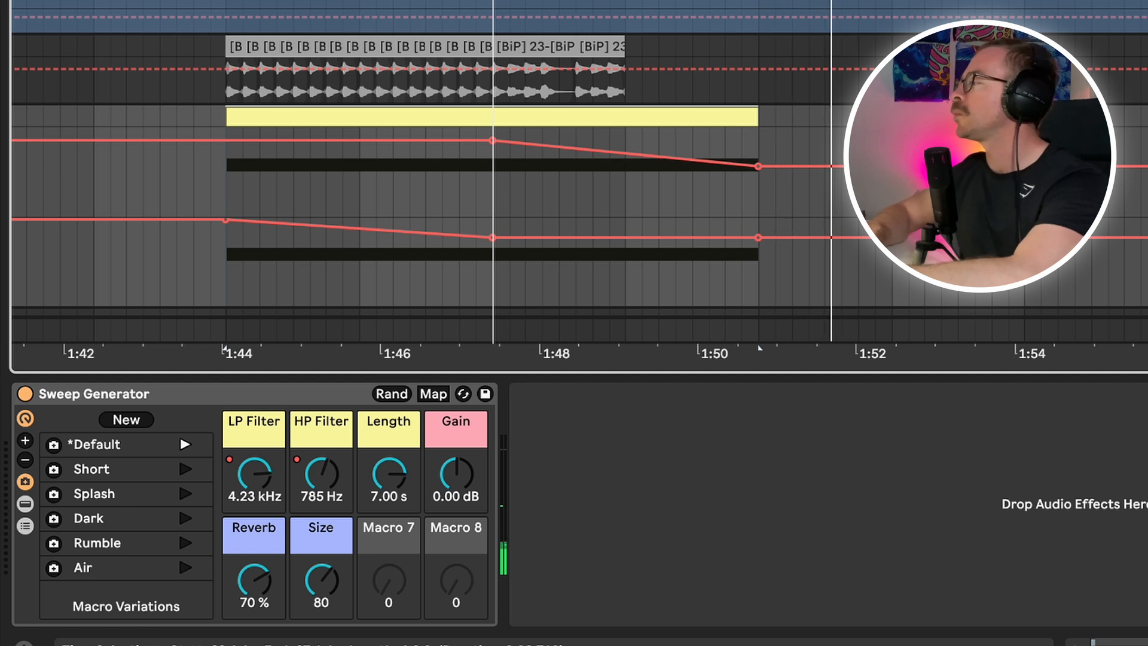
key(Left)
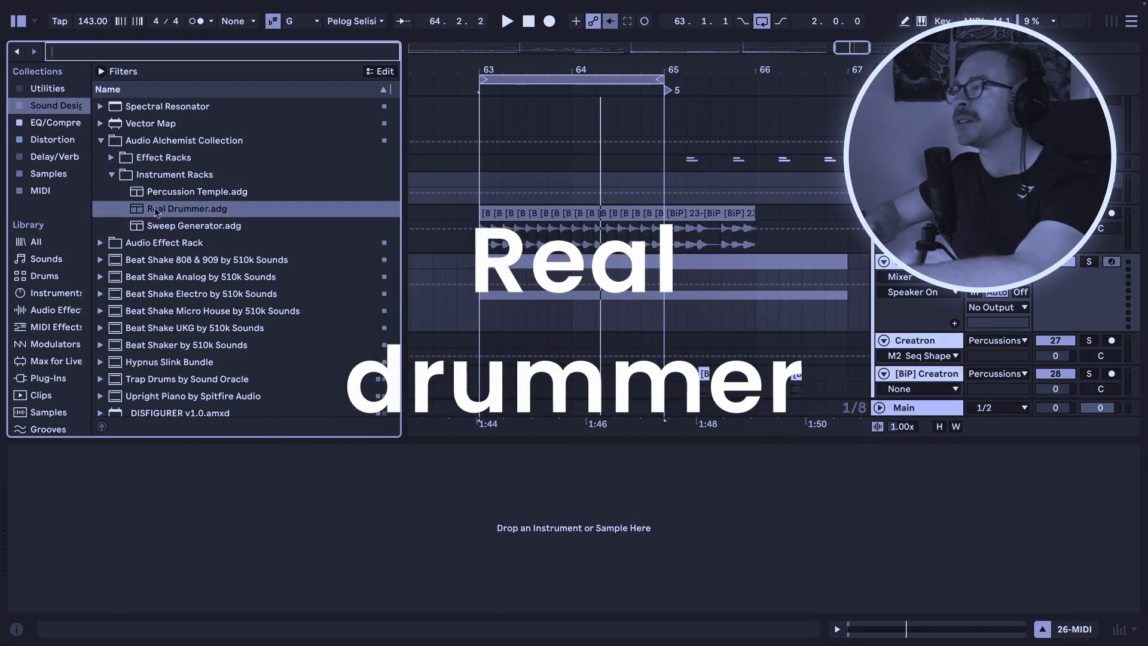
Step: Load the Real Drummer instrument rack onto the MIDI track and preview the KSHMR_Tom_Kit_01 samples
drag(155, 211, 515, 294)
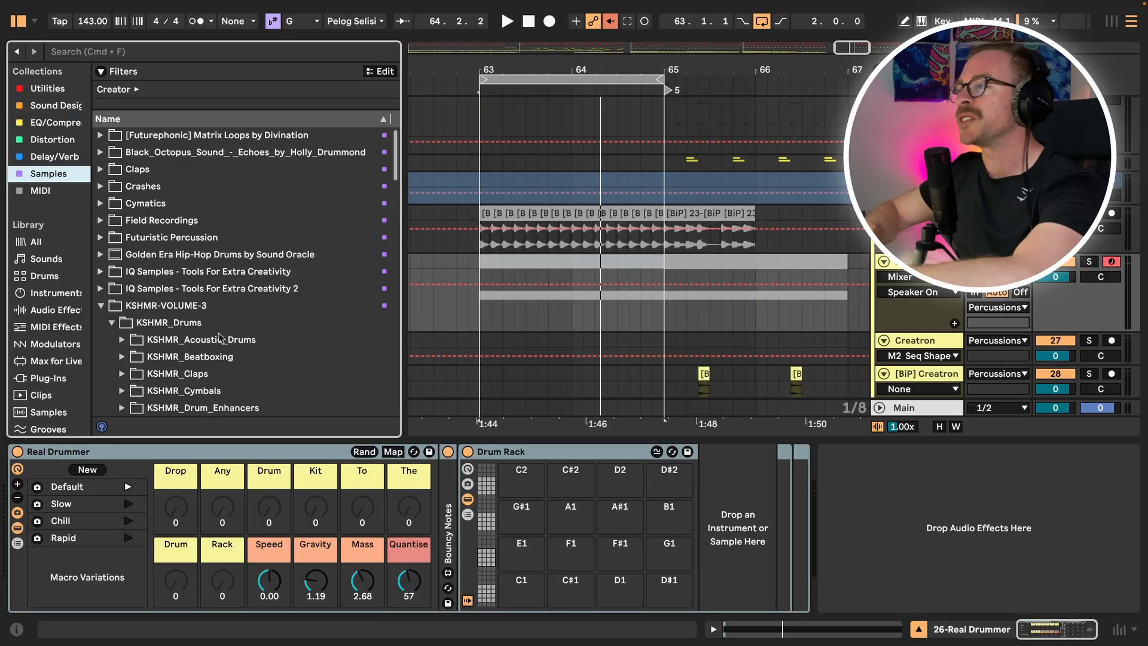
scroll(220, 336, down, 10)
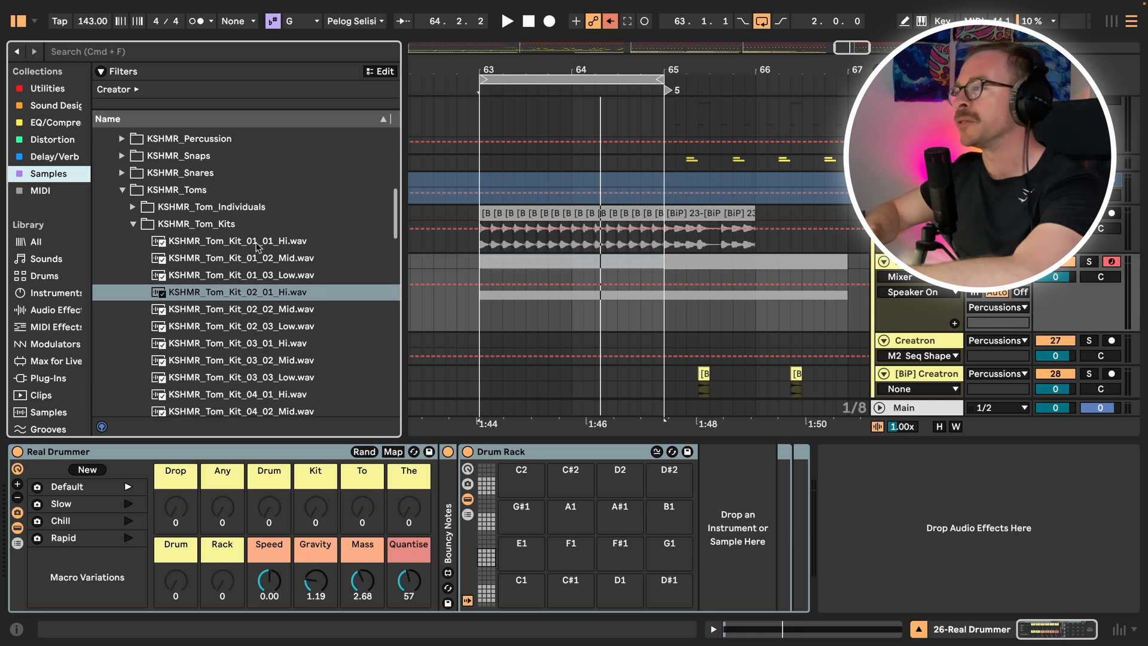
click(257, 247)
key(Down)
key(Down)
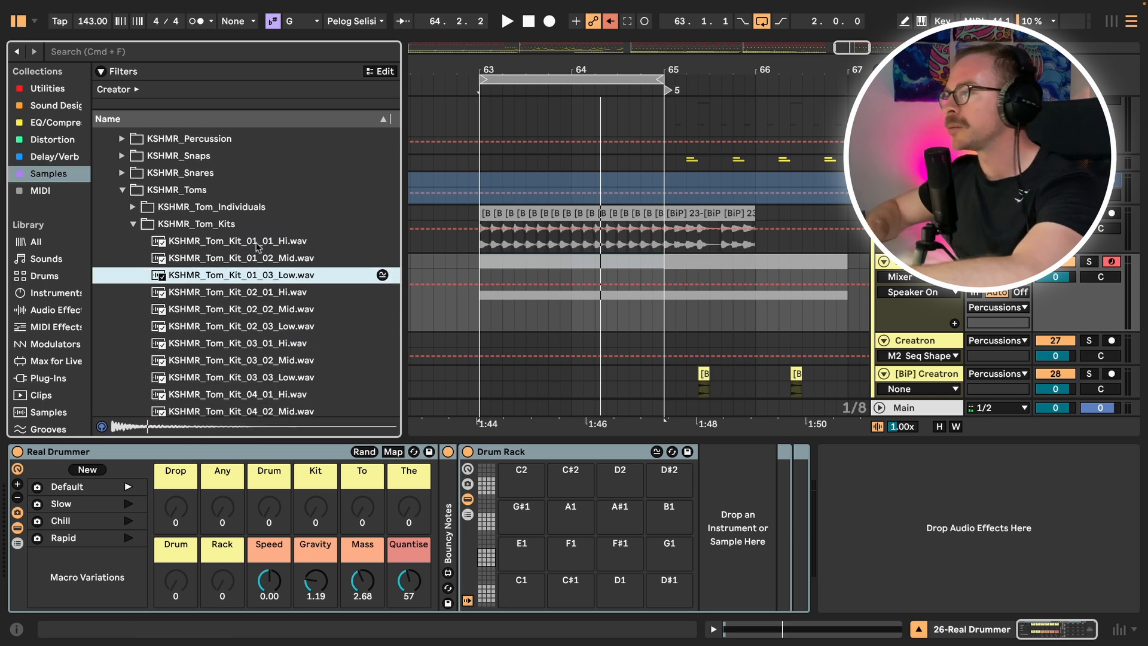
Step: Load the six KSHMR_Tom_Kit_01 and 02 samples onto the Drum Rack's pads and hide the browser
click(258, 245)
shift+click(271, 328)
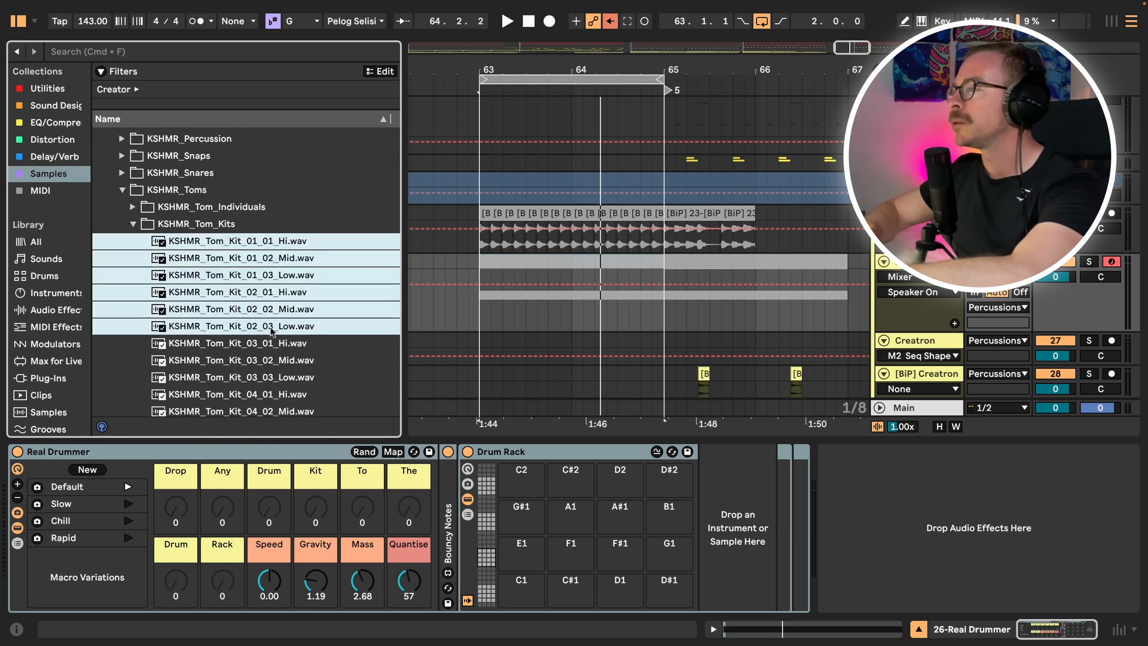
drag(413, 434, 522, 580)
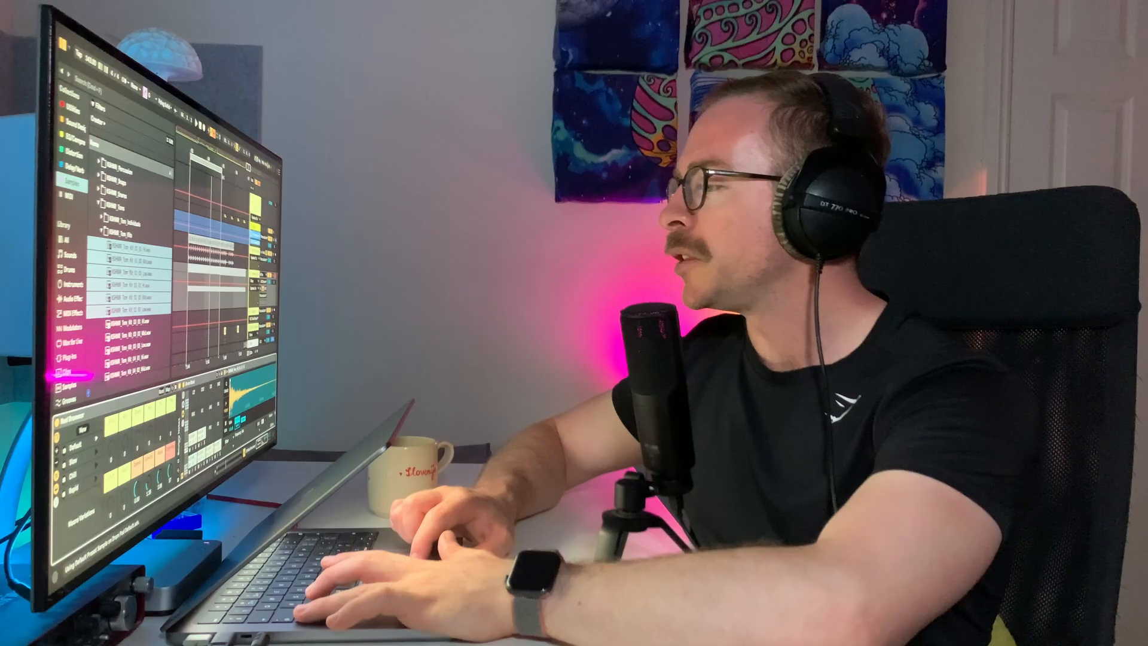
key(alt+super+b)
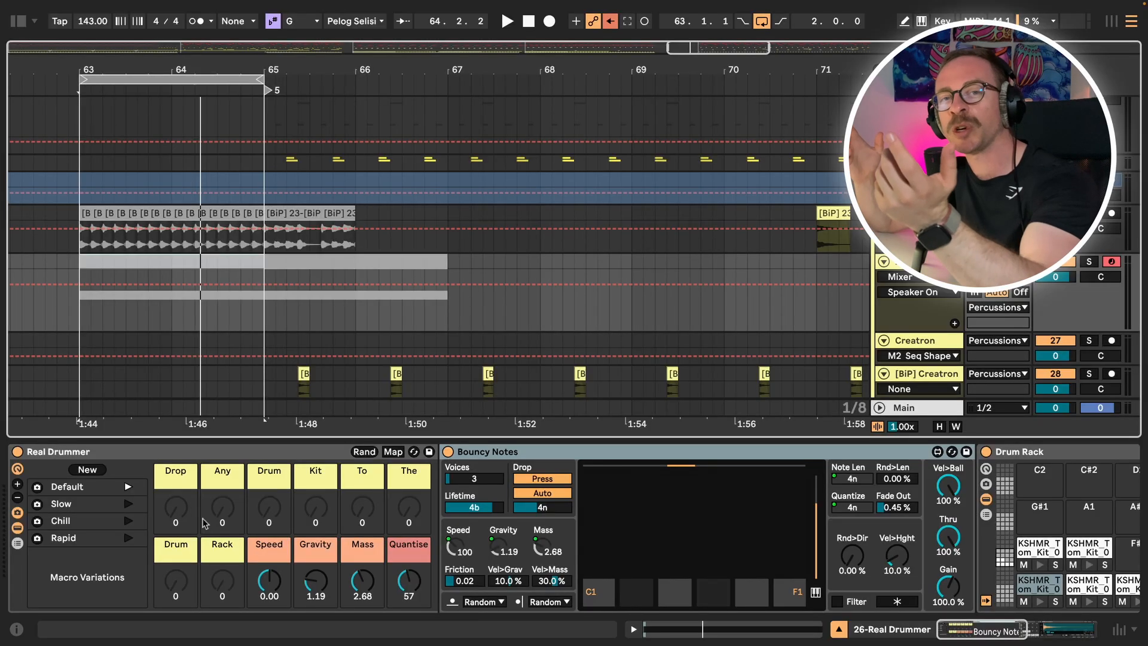
Step: Play the loop and audition Real Drummer's Chill and Rapid macro variations, stopping playback at the end
key(space)
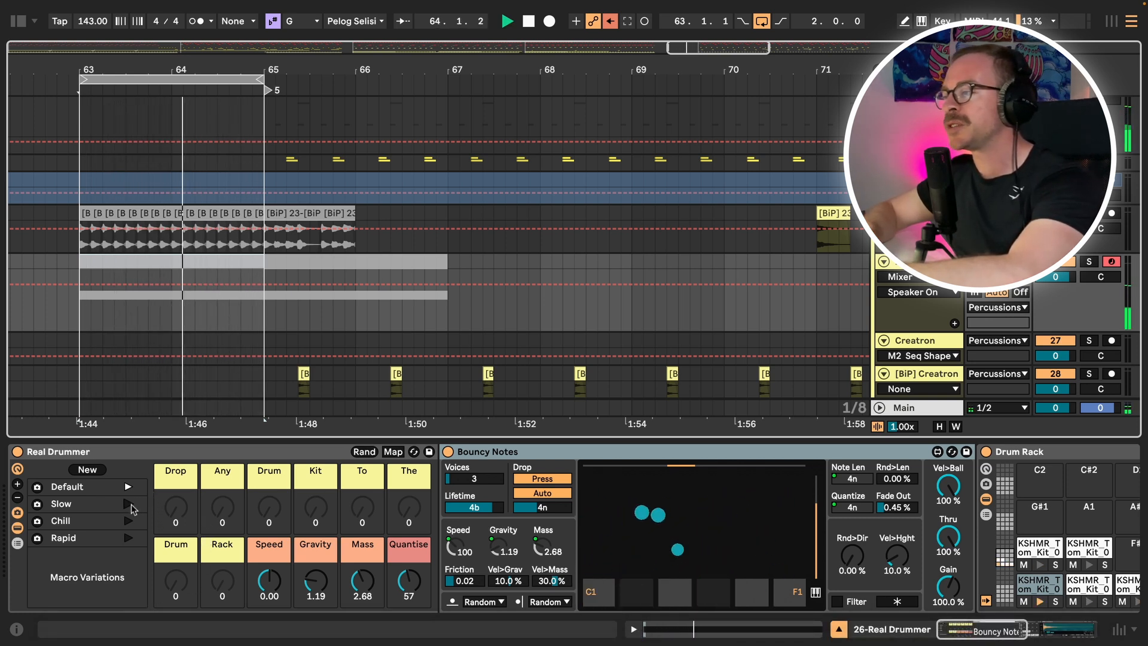
click(128, 521)
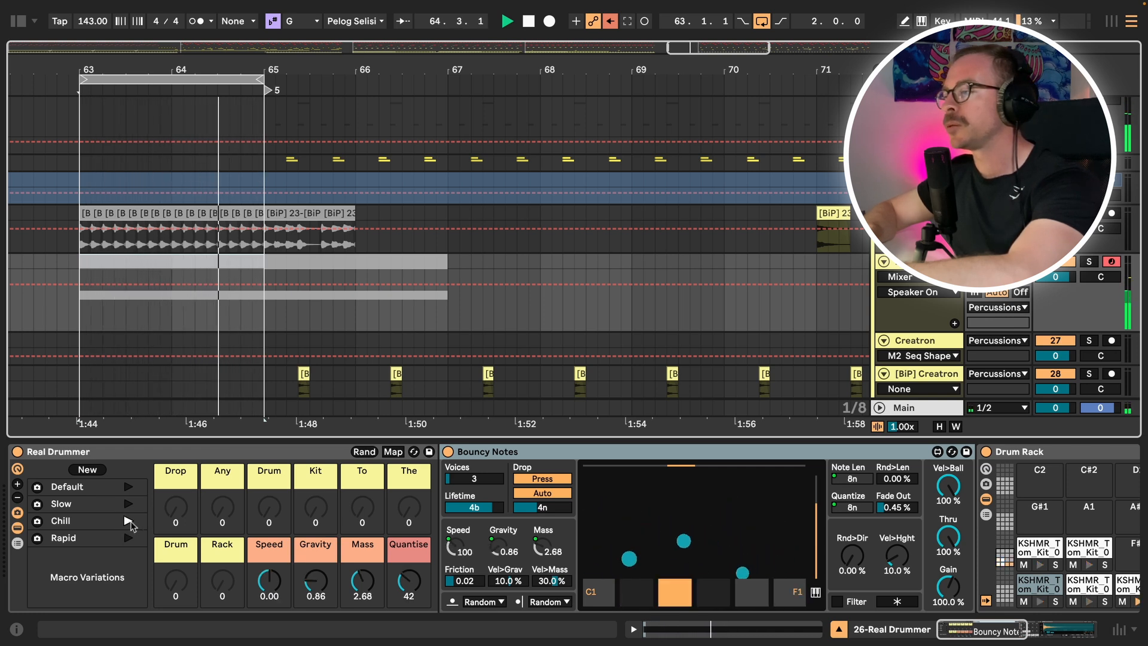
click(128, 538)
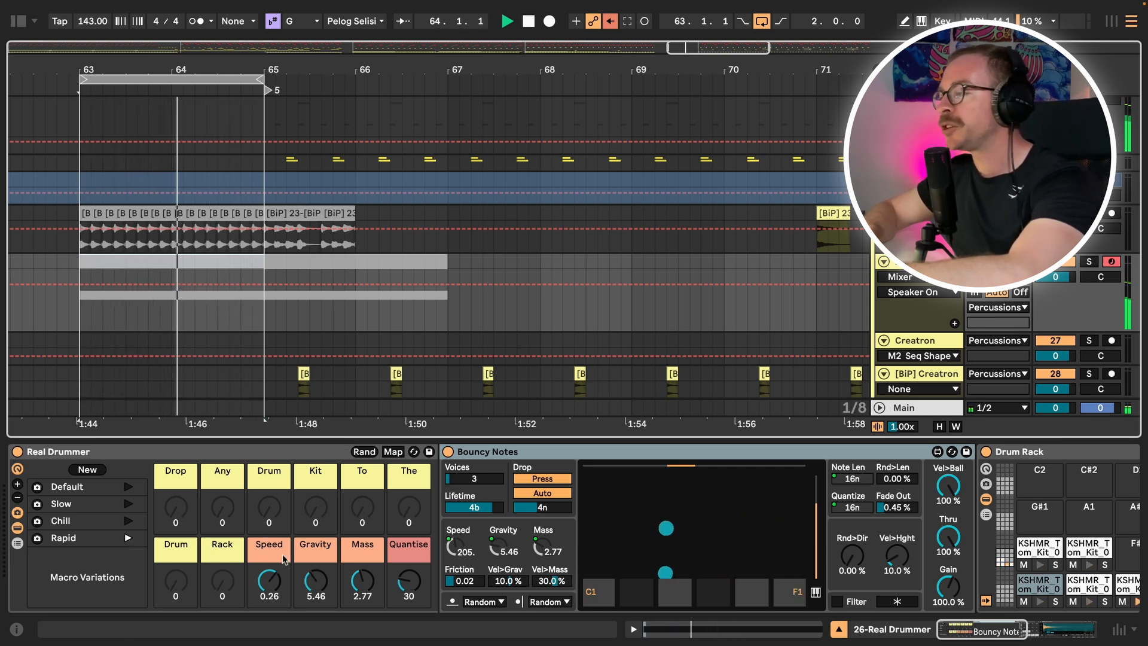
key(space)
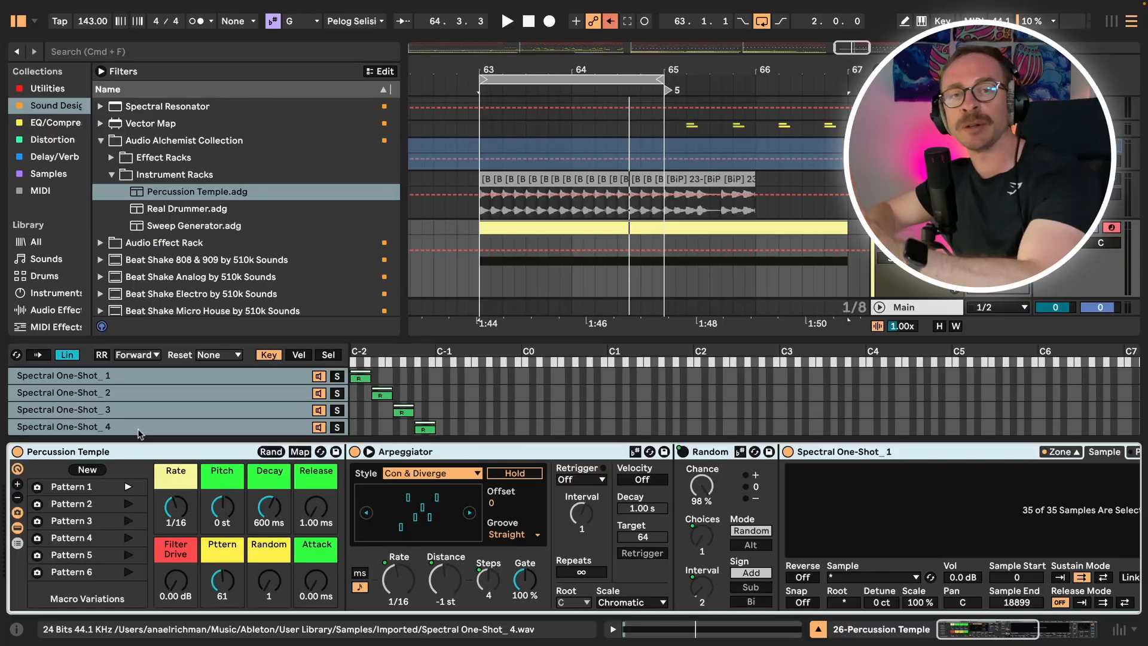
Step: Look through Percussion Temple's Spectral One-Shot chains and audition its macro variations Pattern 2 through Pattern 6 during loop playback
scroll(139, 433, down, 10)
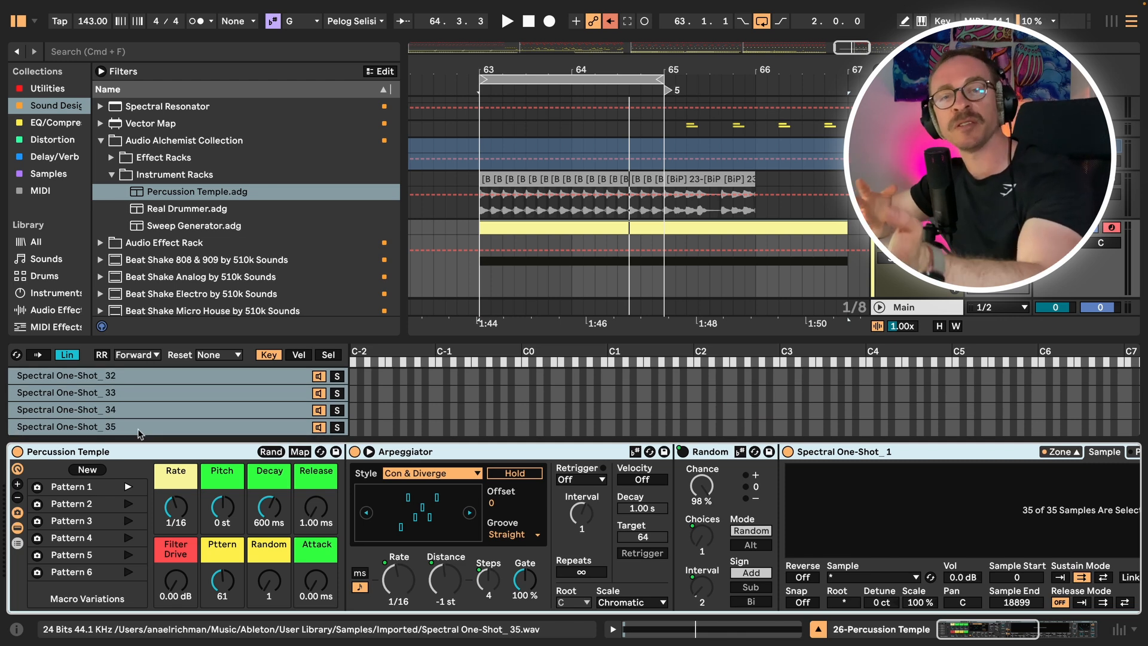
click(199, 229)
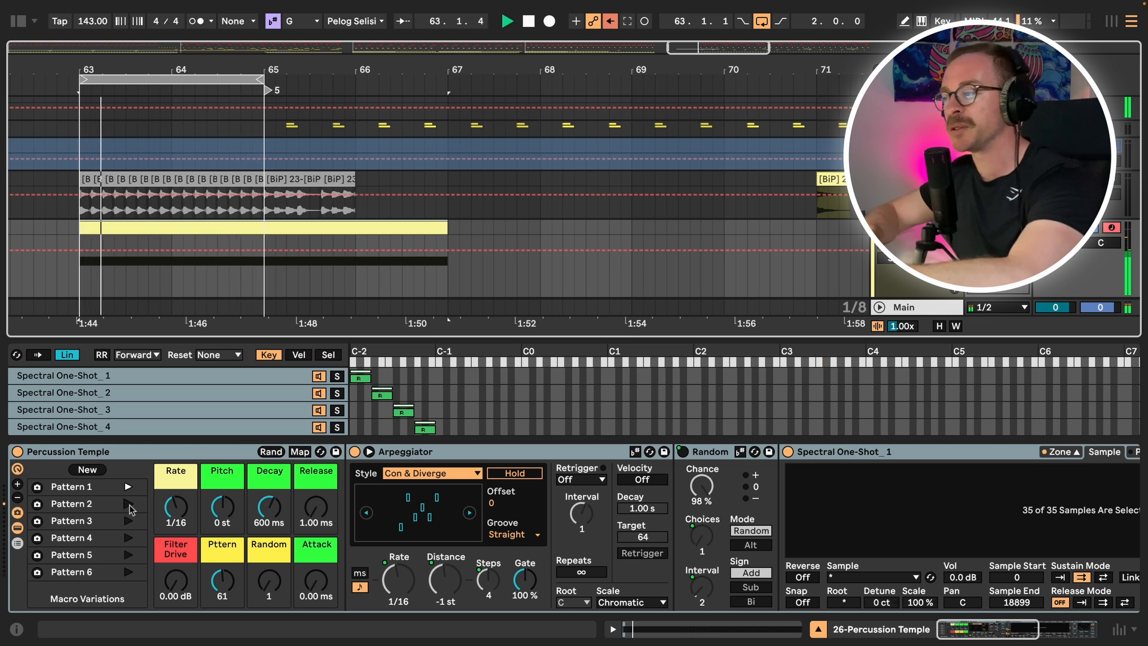
click(128, 504)
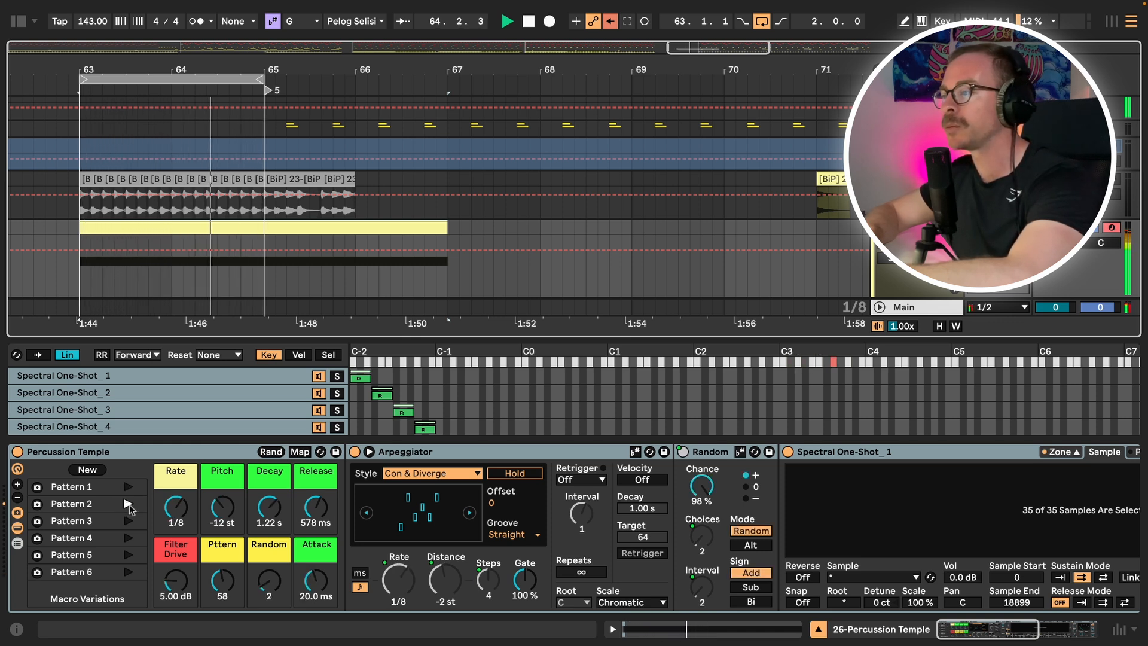
click(128, 521)
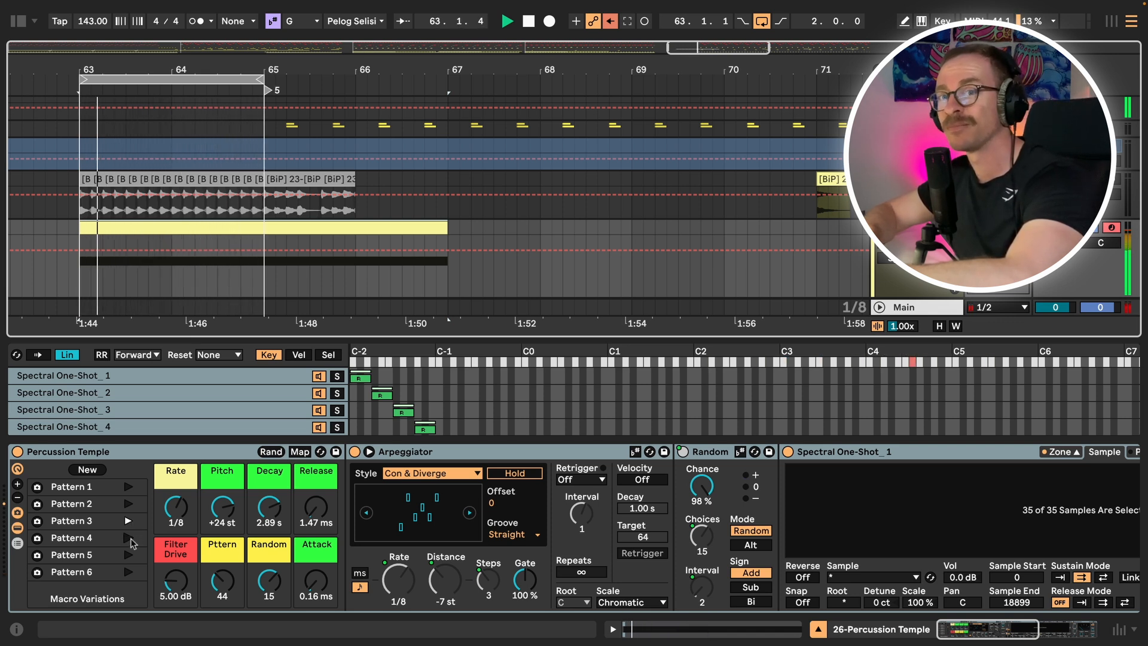
click(127, 537)
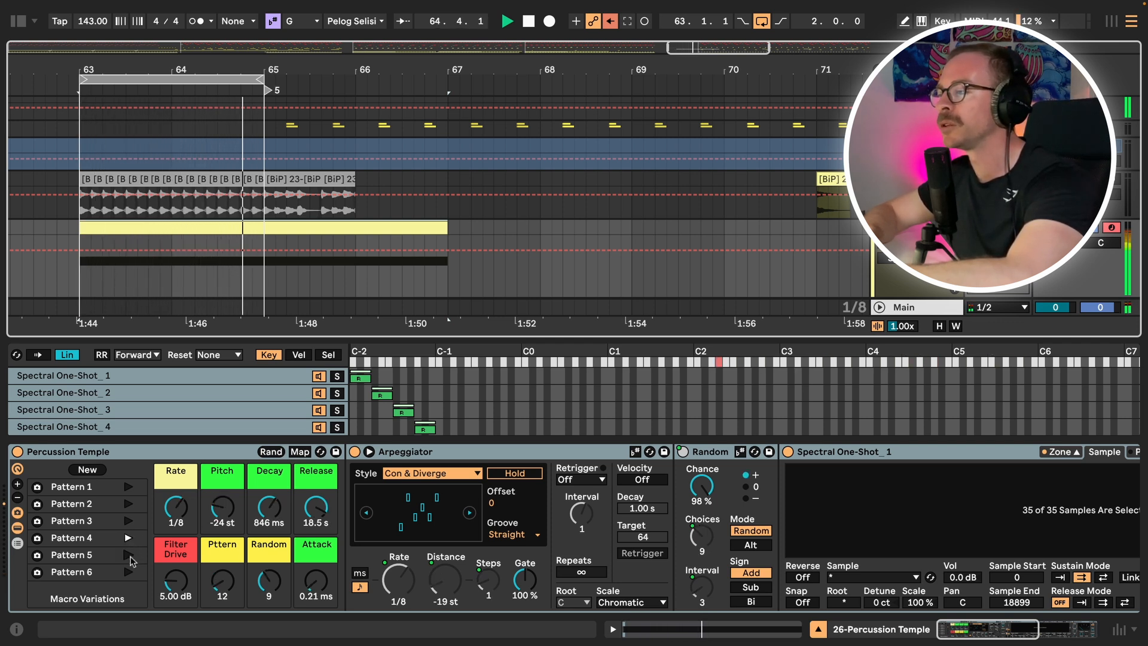
click(128, 555)
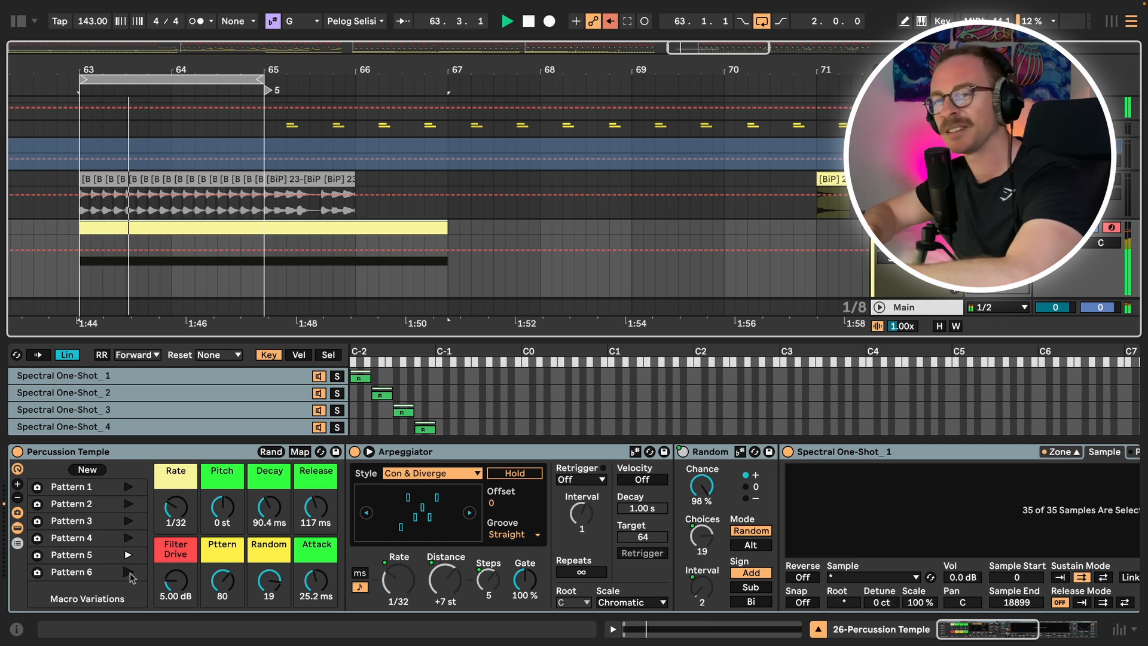
click(129, 572)
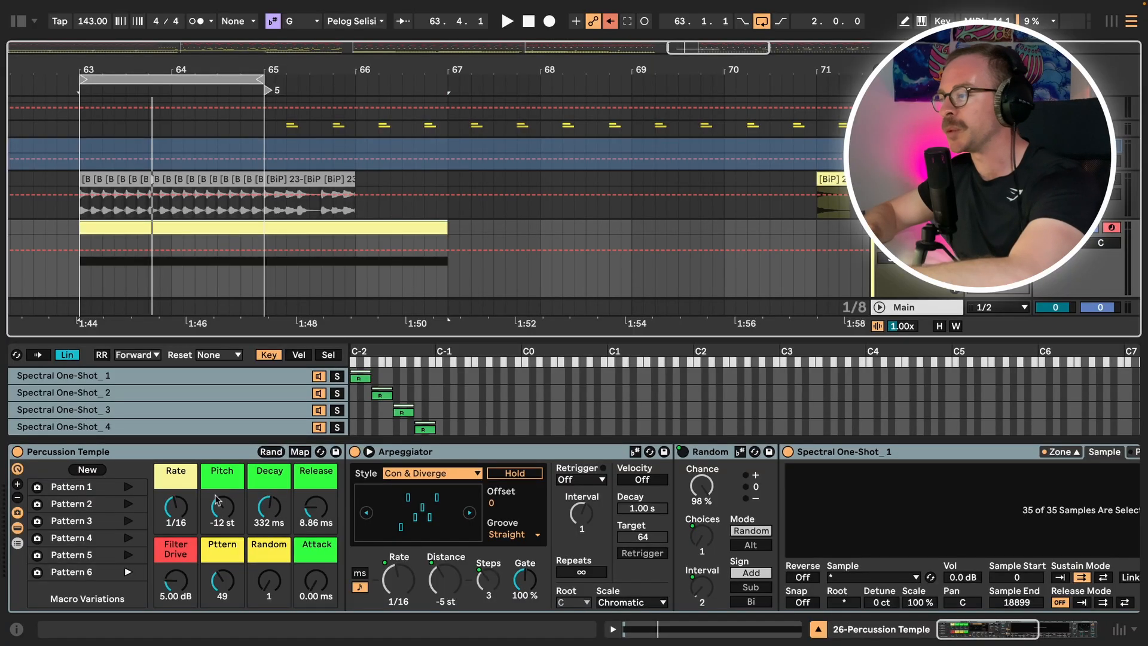
Step: During playback, sweep Percussion Temple's Pttern macro up to 99, down to 2 and back to 21, and raise Random to 22
click(226, 581)
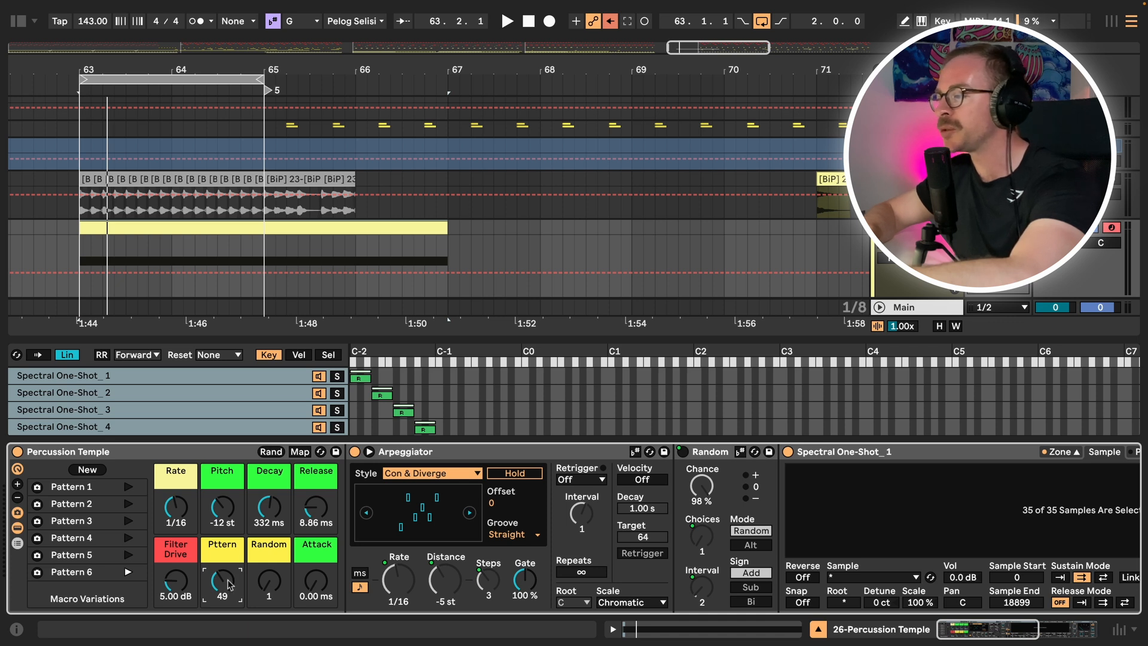
key(space)
drag(230, 584, 230, 525)
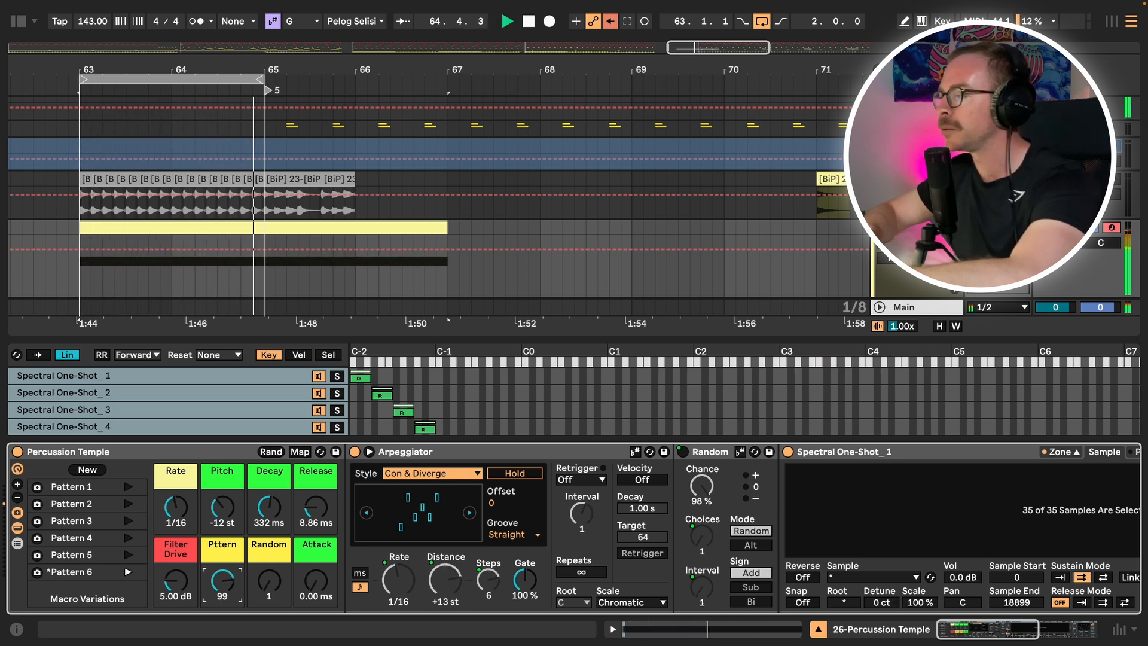
drag(226, 582, 227, 640)
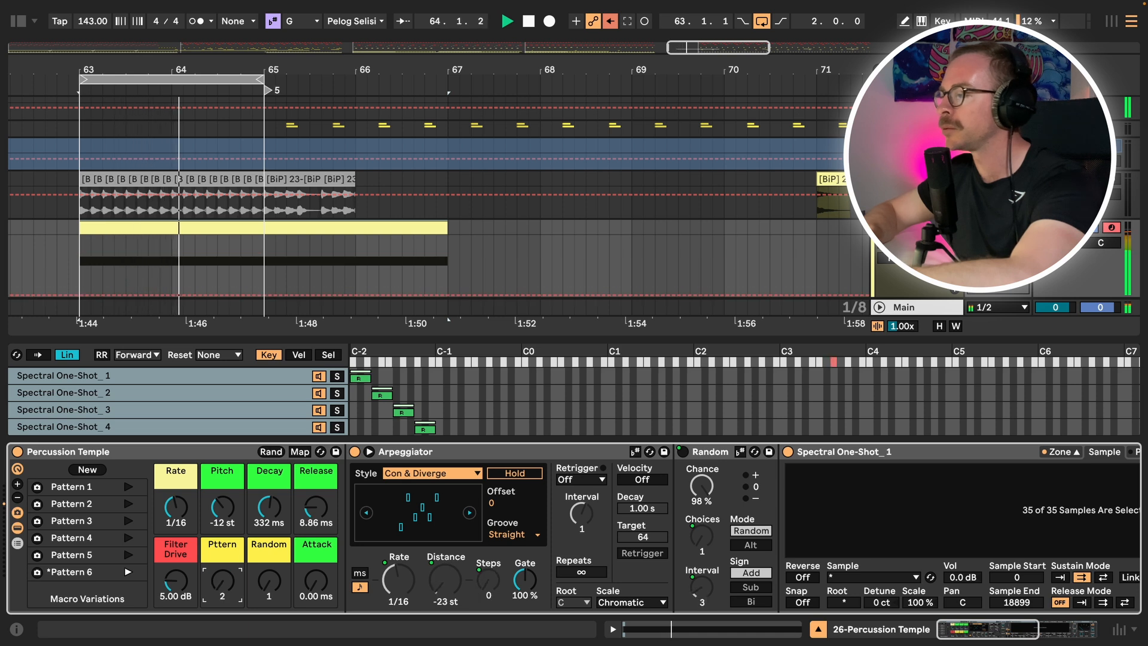
drag(223, 582, 224, 569)
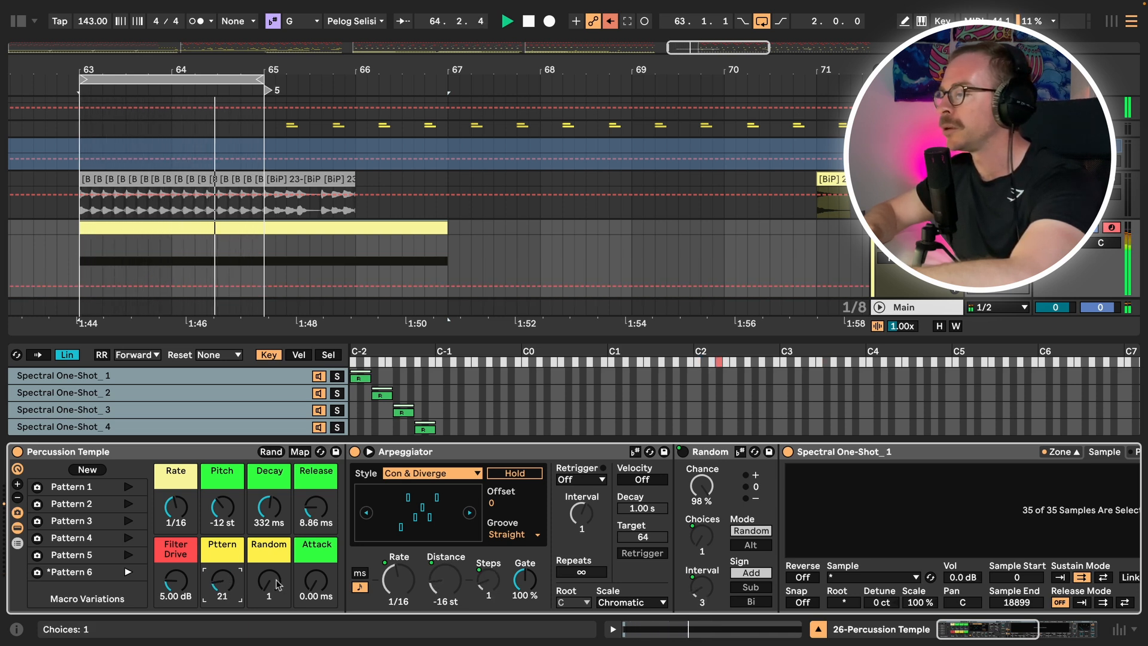
drag(277, 585, 279, 585)
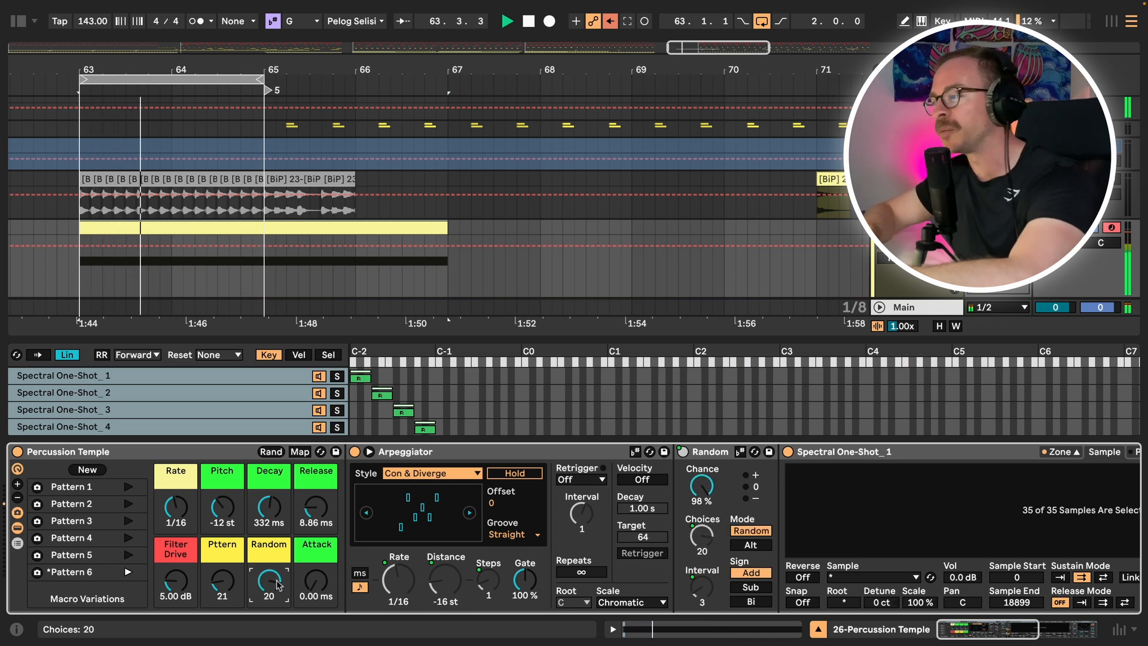
drag(277, 585, 277, 583)
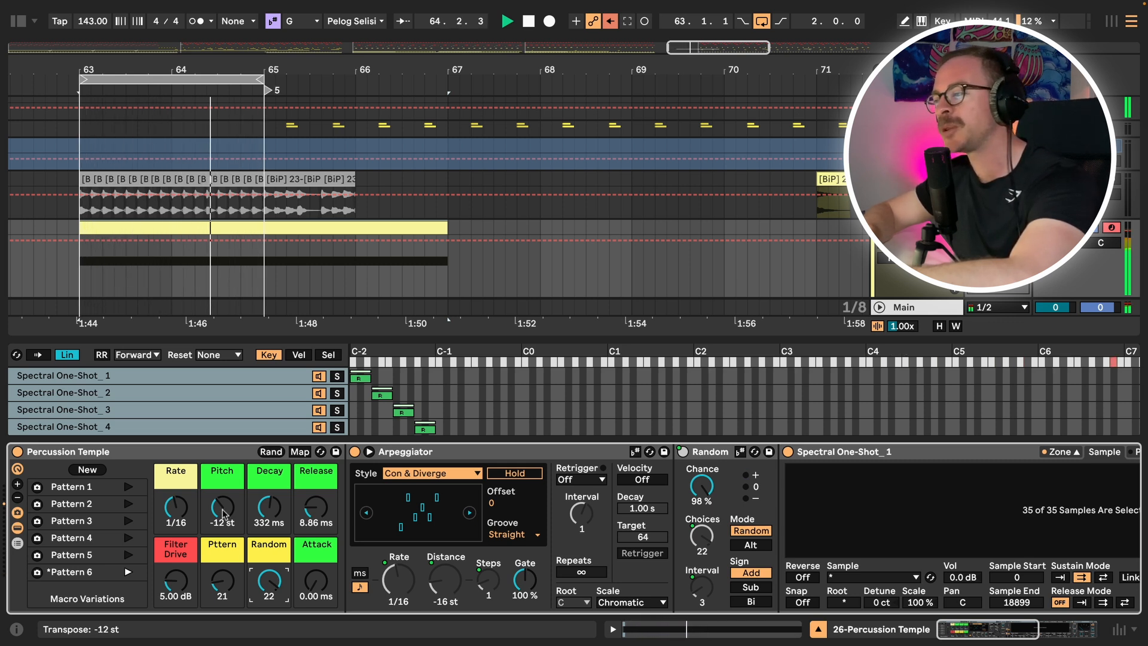
Step: Lengthen Percussion Temple's Release to 789 ms and Decay to 1.02 s, and raise Pitch to +23 st
mouse_move(224, 513)
mouse_down()
mouse_move(224, 491)
mouse_move(224, 501)
mouse_up()
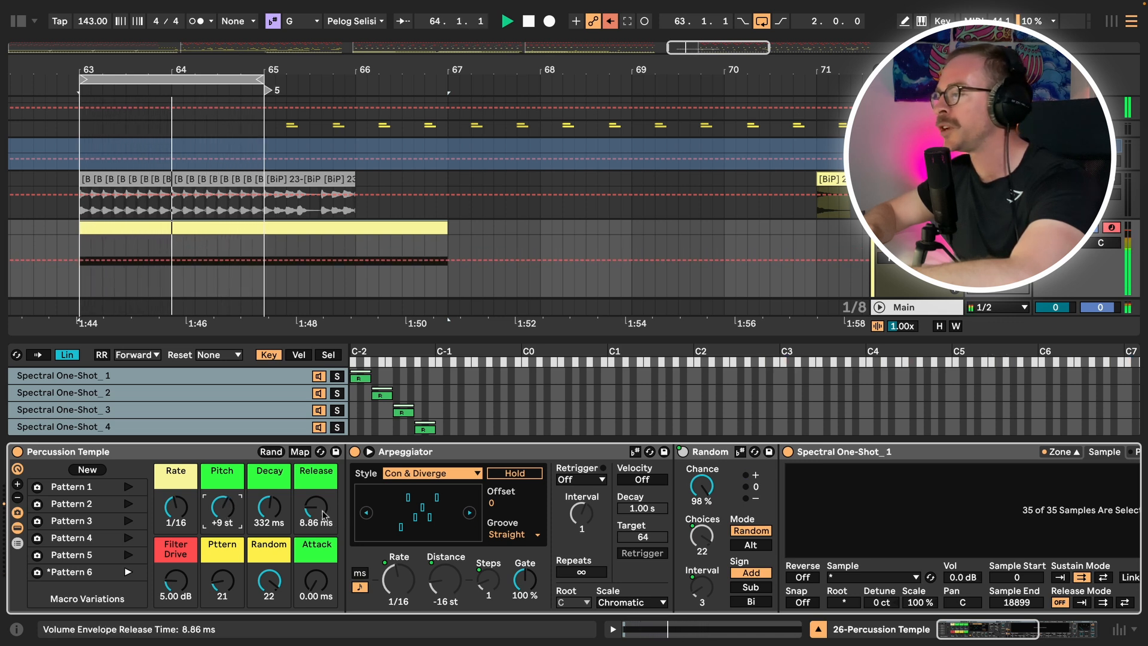
drag(337, 522, 337, 497)
drag(269, 508, 222, 502)
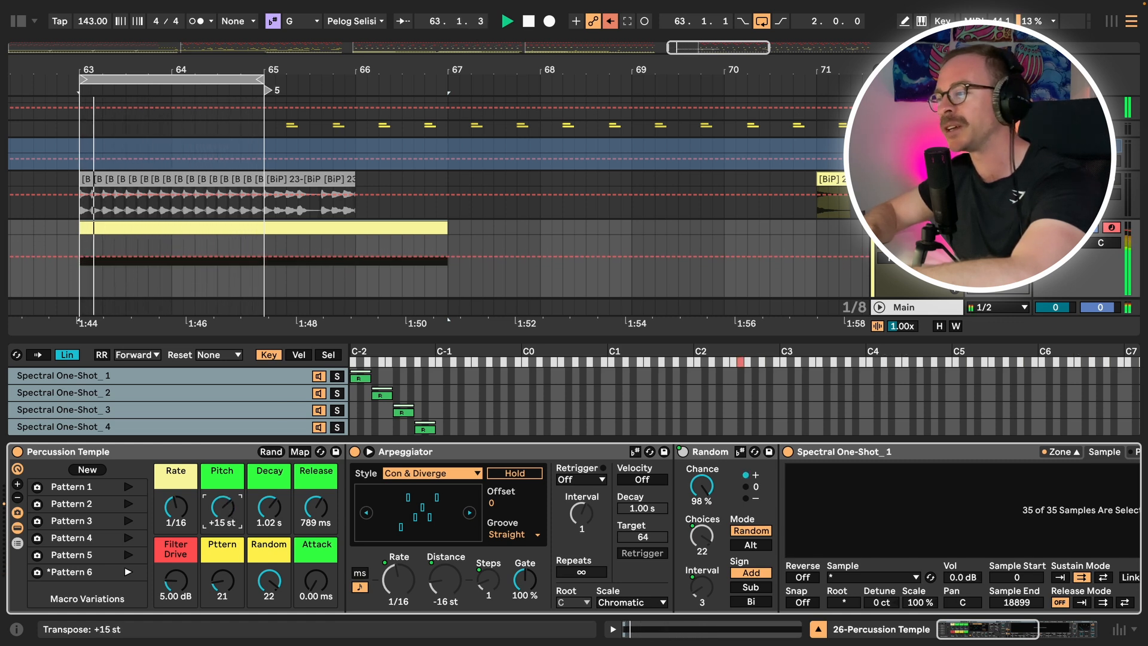
Step: Set Percussion Temple's Rate macro to 1/8 and lower Pitch to 0 st
click(176, 507)
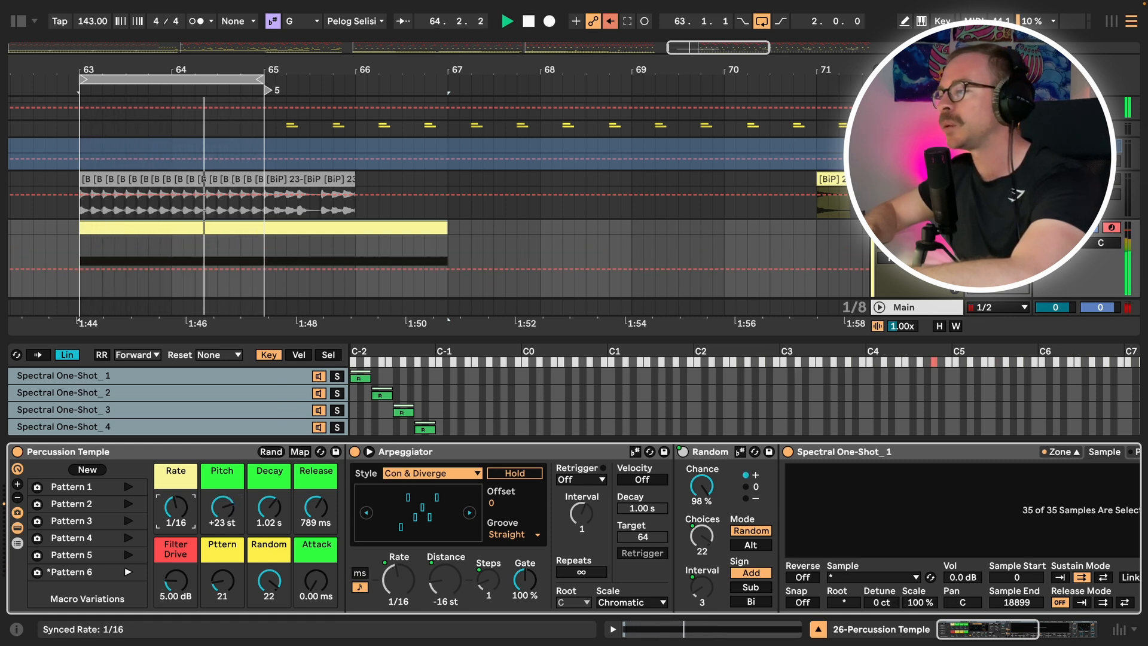
drag(176, 507, 176, 501)
click(223, 508)
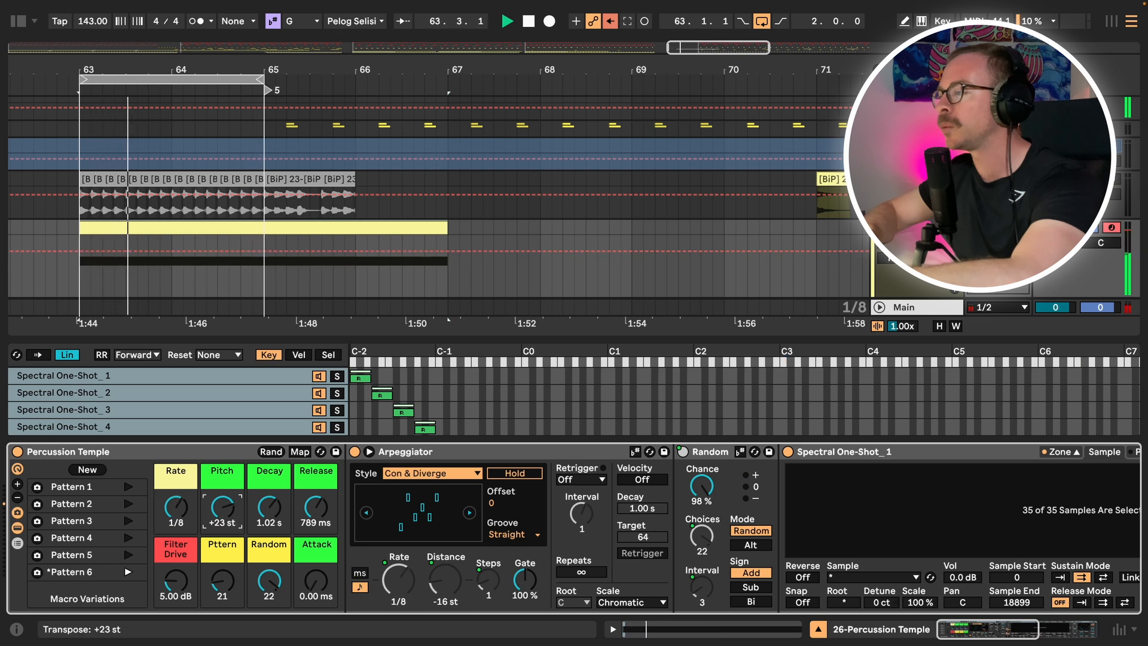
drag(223, 508, 223, 537)
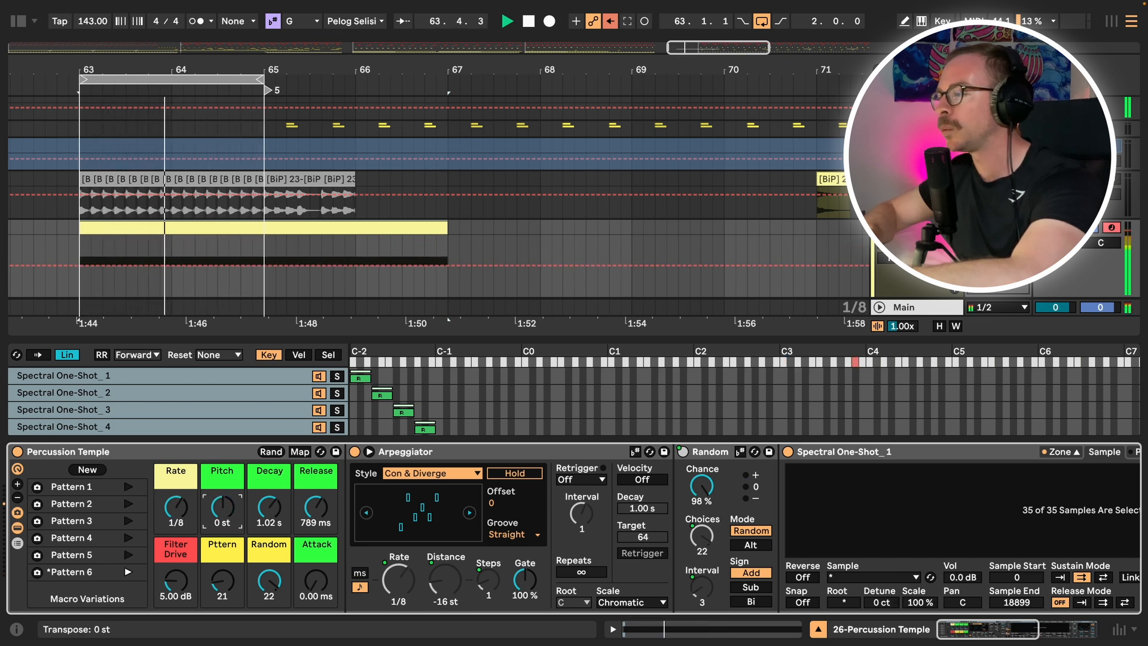
Step: Adjust Percussion Temple's Attack to 68.9 ms and Pitch to +11 st while the loop plays
drag(316, 580, 316, 526)
drag(222, 510, 222, 505)
drag(316, 580, 316, 605)
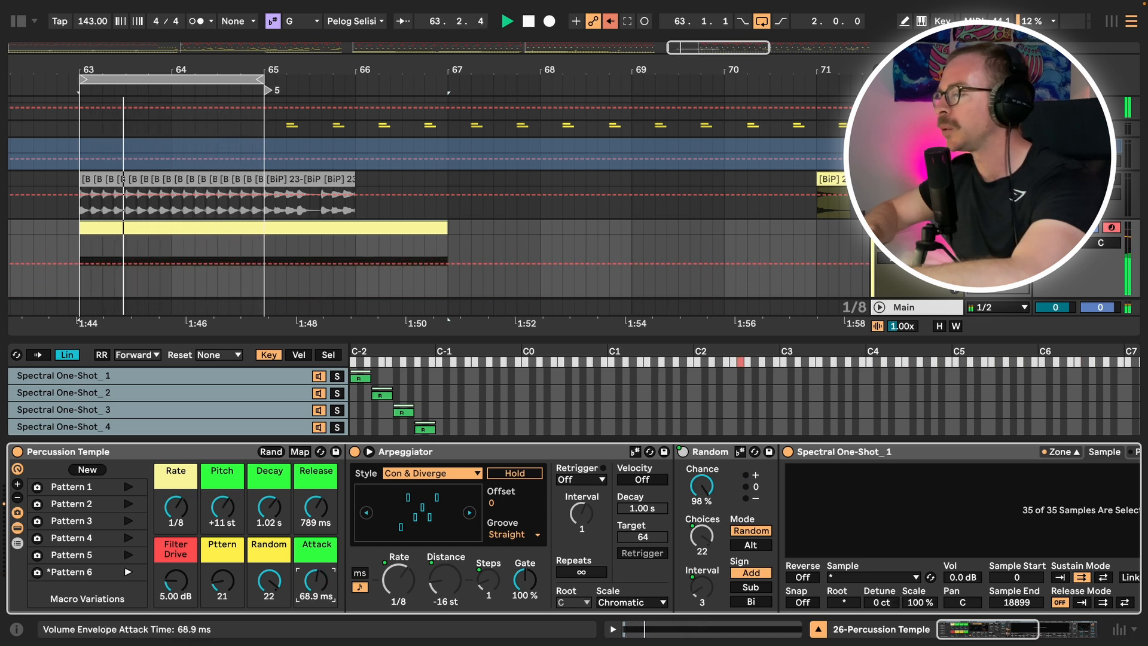
Step: Try Percussion Temple's Rate at 1/4, settle it at 1/64, and raise Pitch to +37 st
click(176, 507)
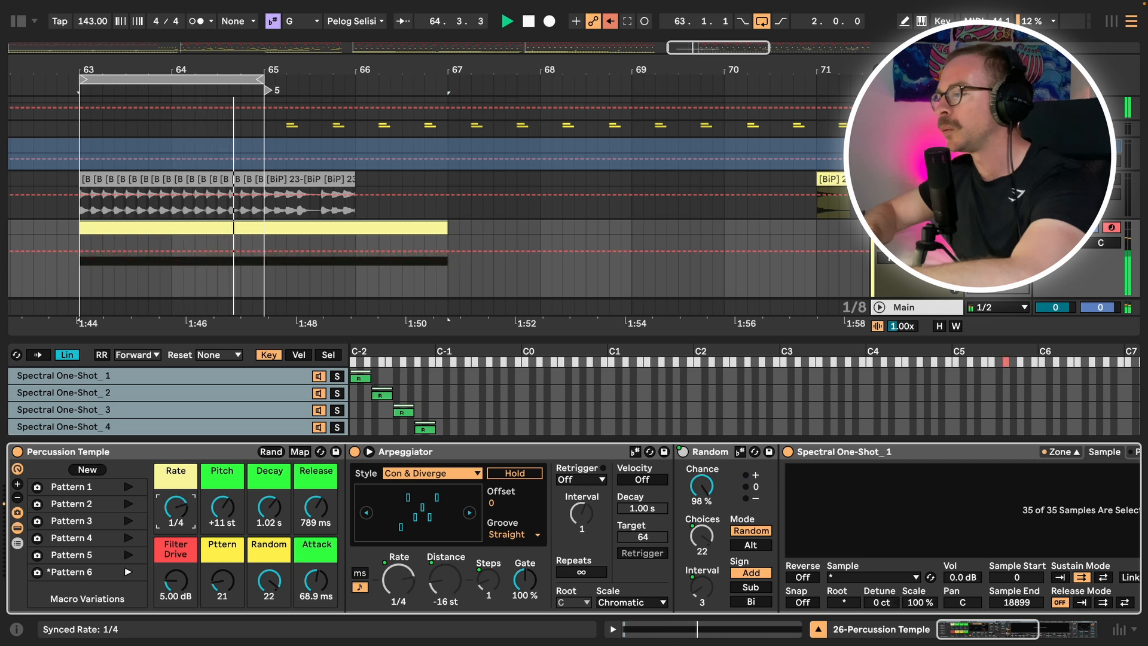
drag(176, 507, 176, 539)
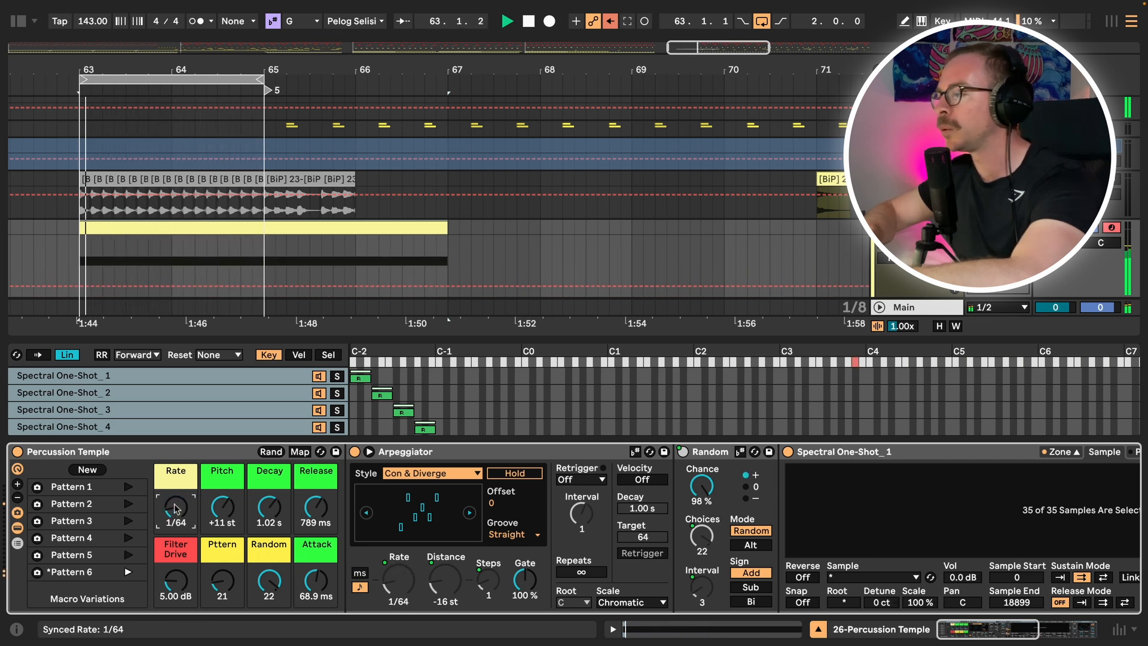
mouse_move(222, 507)
mouse_down()
mouse_move(223, 536)
mouse_move(222, 491)
mouse_up()
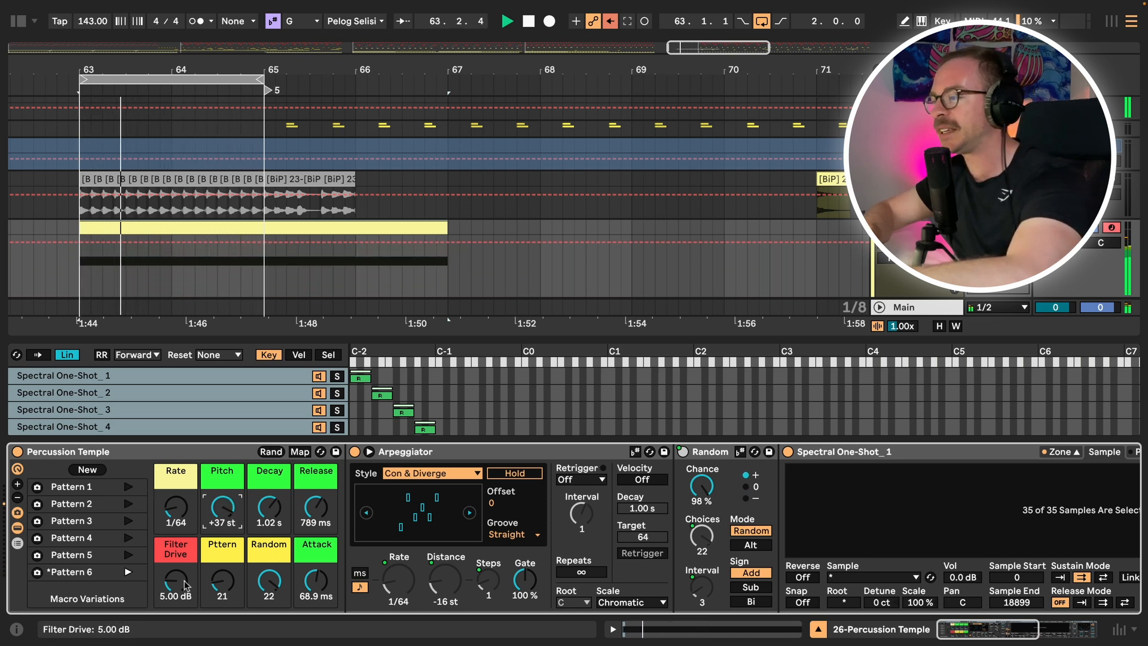
Step: Raise Percussion Temple's Filter Drive to 10.4 dB, set Attack to 62.6 ms, and stop playback
mouse_move(185, 586)
mouse_down()
mouse_move(185, 573)
mouse_move(185, 586)
mouse_up()
mouse_move(316, 580)
mouse_down()
mouse_move(316, 598)
mouse_move(324, 579)
mouse_up()
key(space)
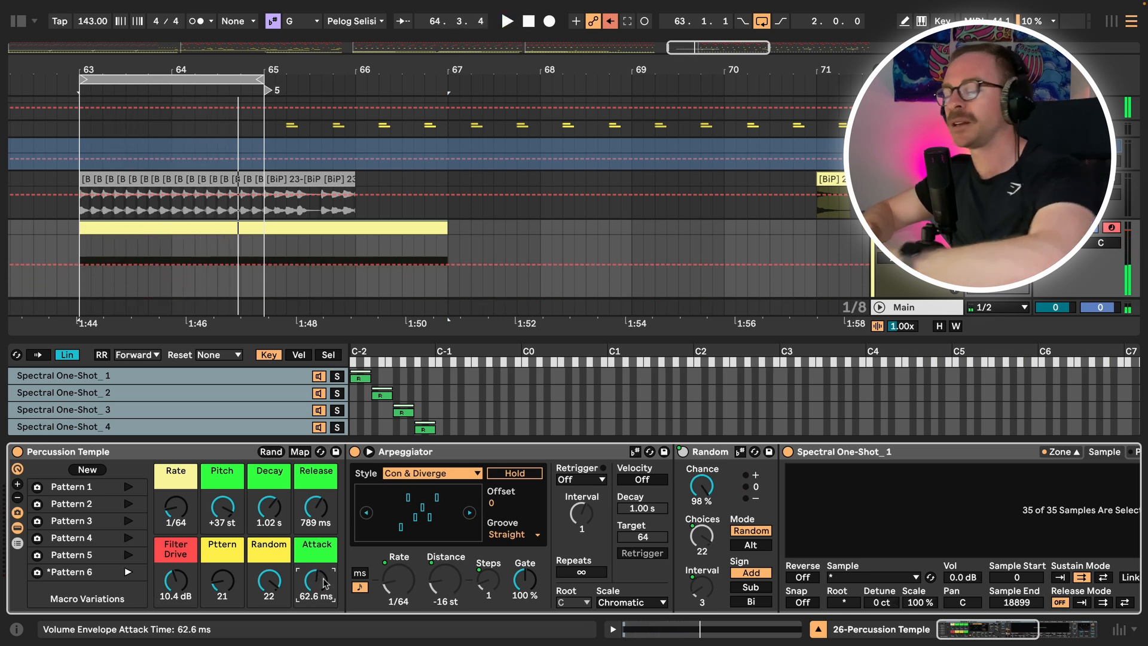